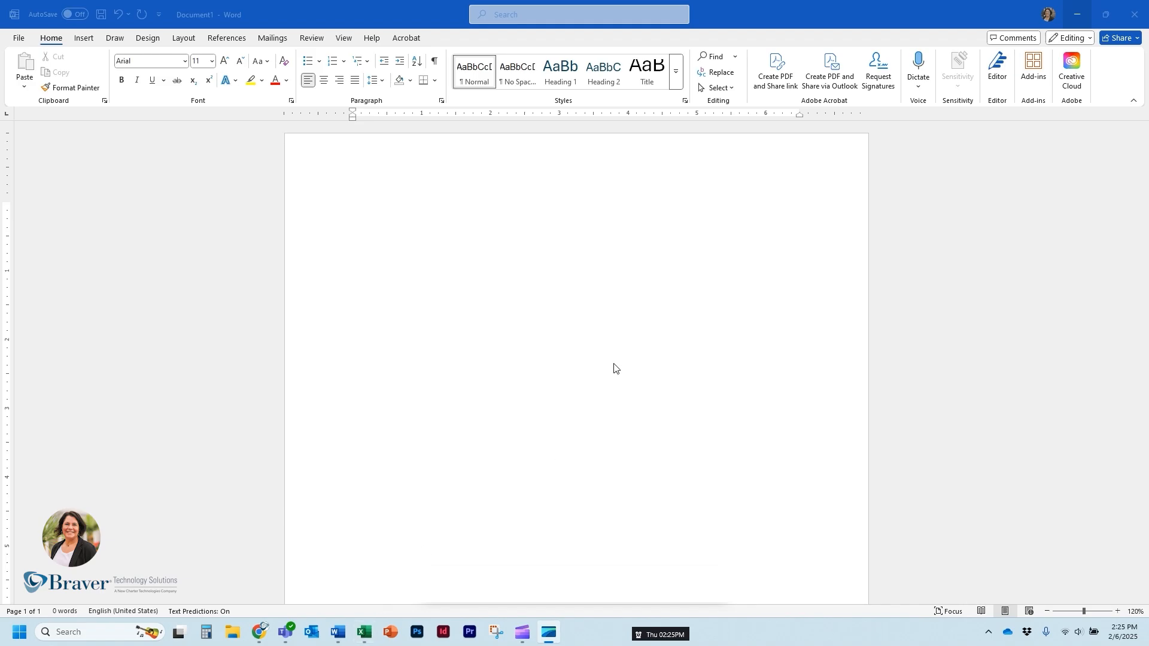
Step: Switch to the Labels example.xlsx workbook in Excel and examine its column headings from First through Zip
left_click(475, 280)
left_click(363, 633)
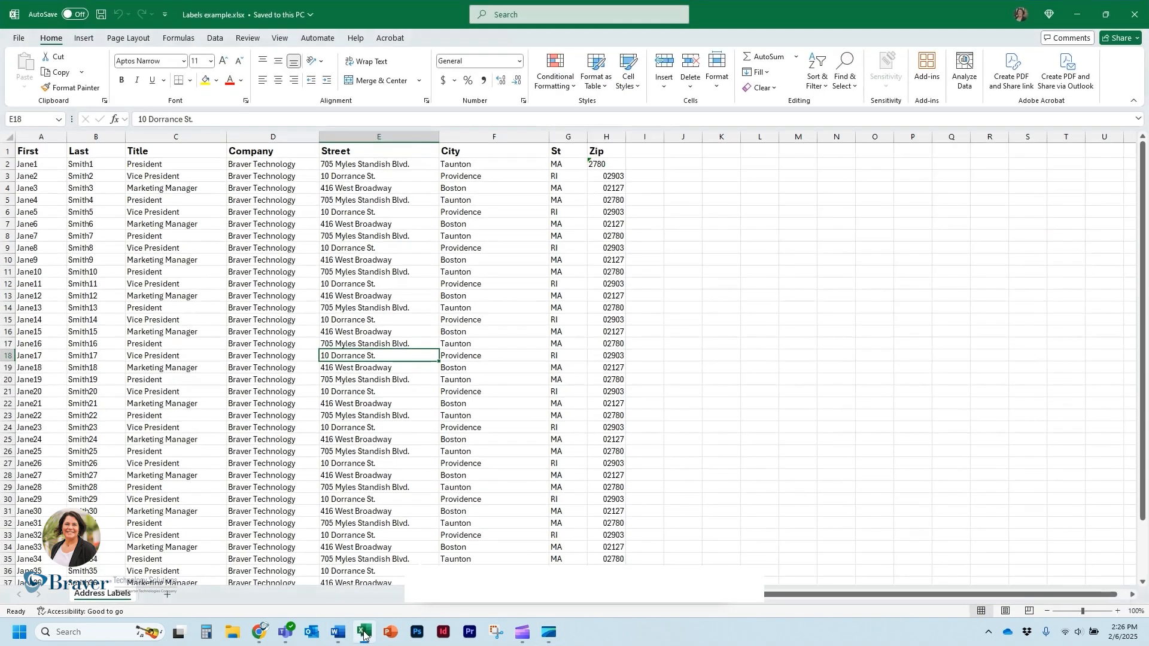
left_click(456, 358)
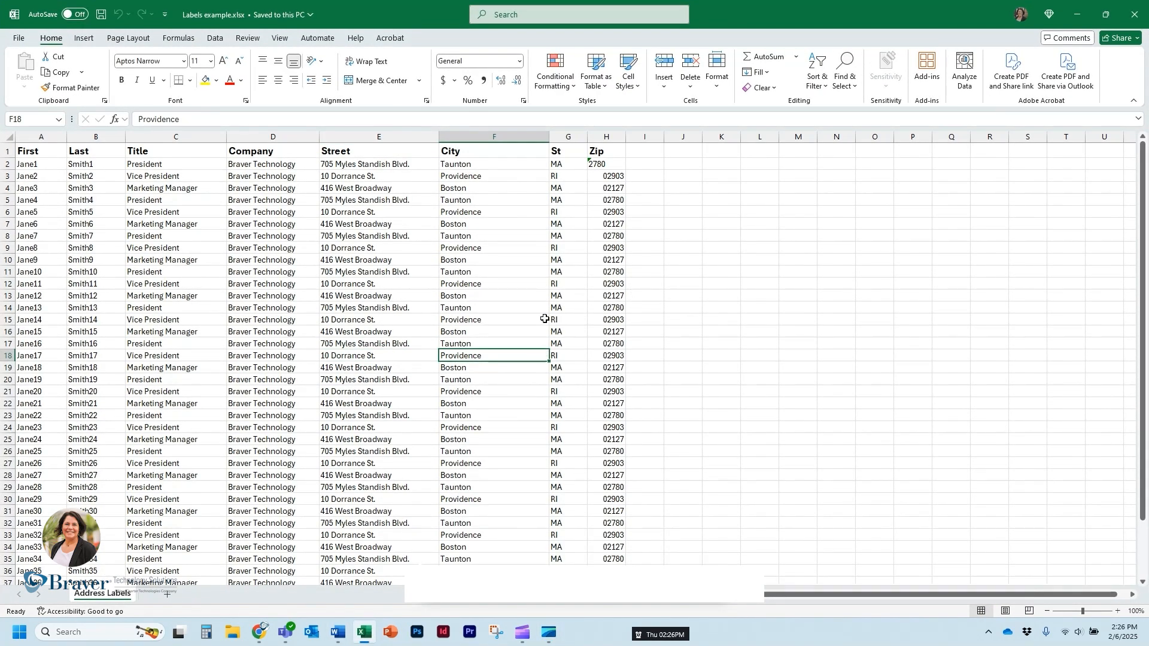
left_click(362, 317)
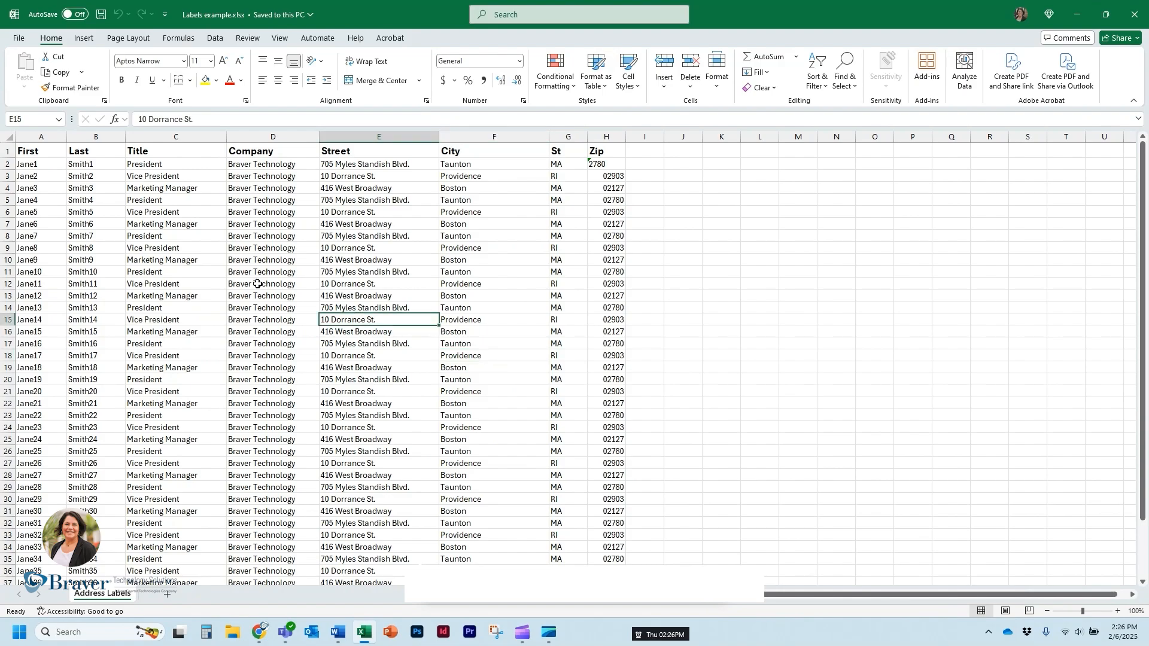
left_click(33, 154)
left_click(88, 151)
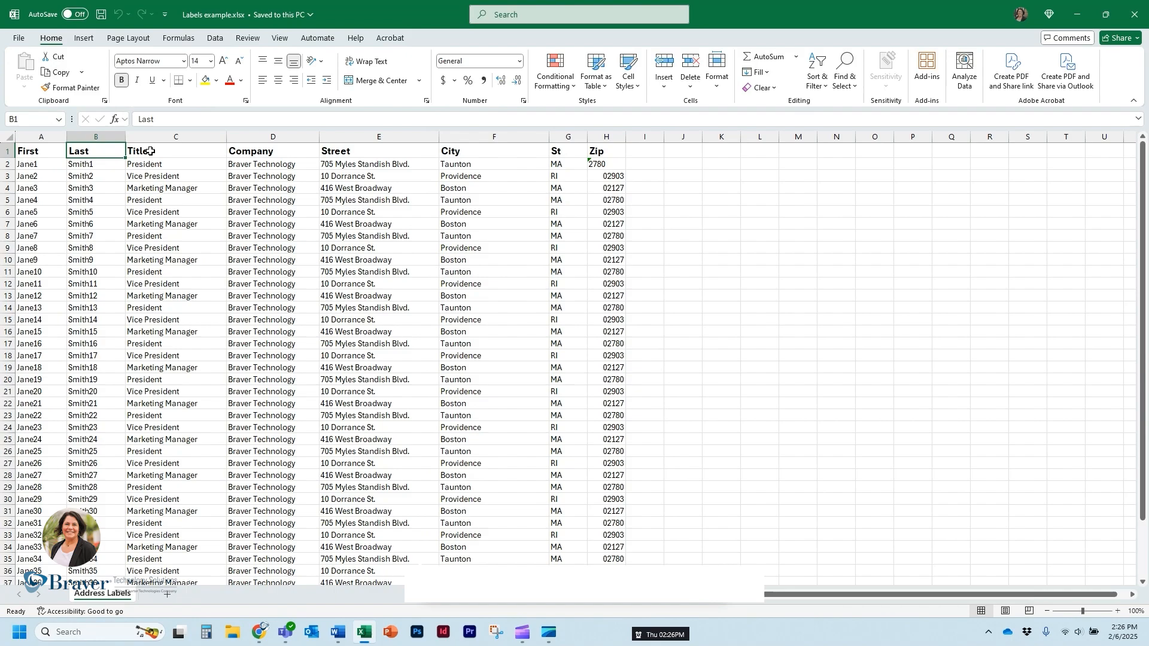
left_click(151, 153)
left_click(263, 154)
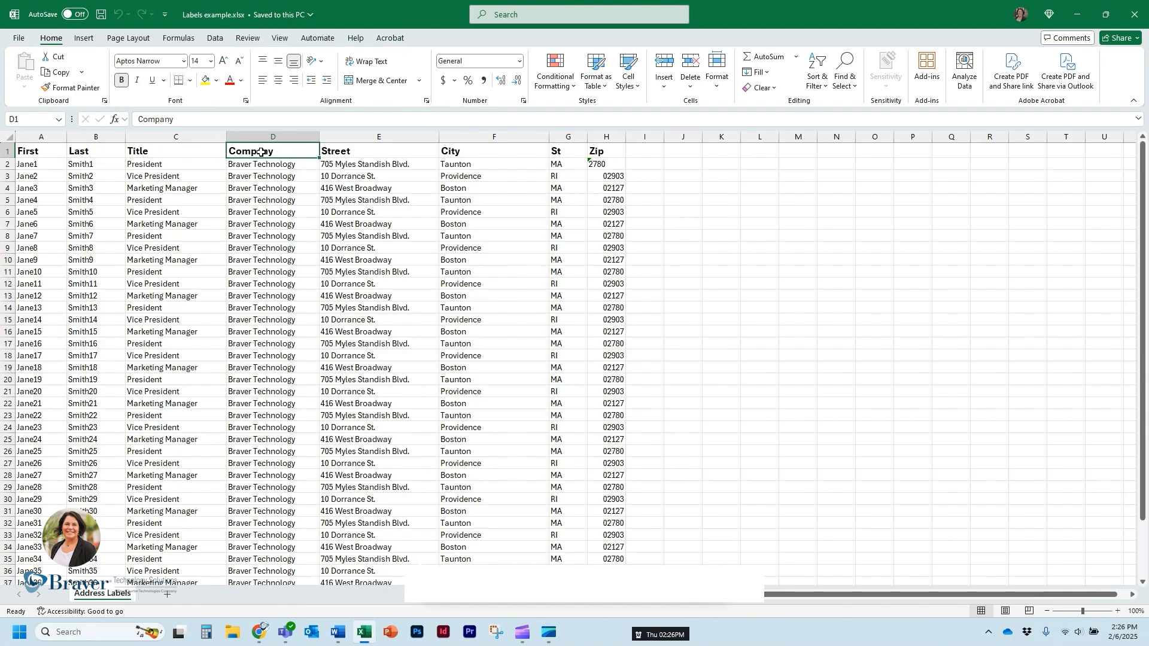
left_click(360, 157)
left_click(477, 149)
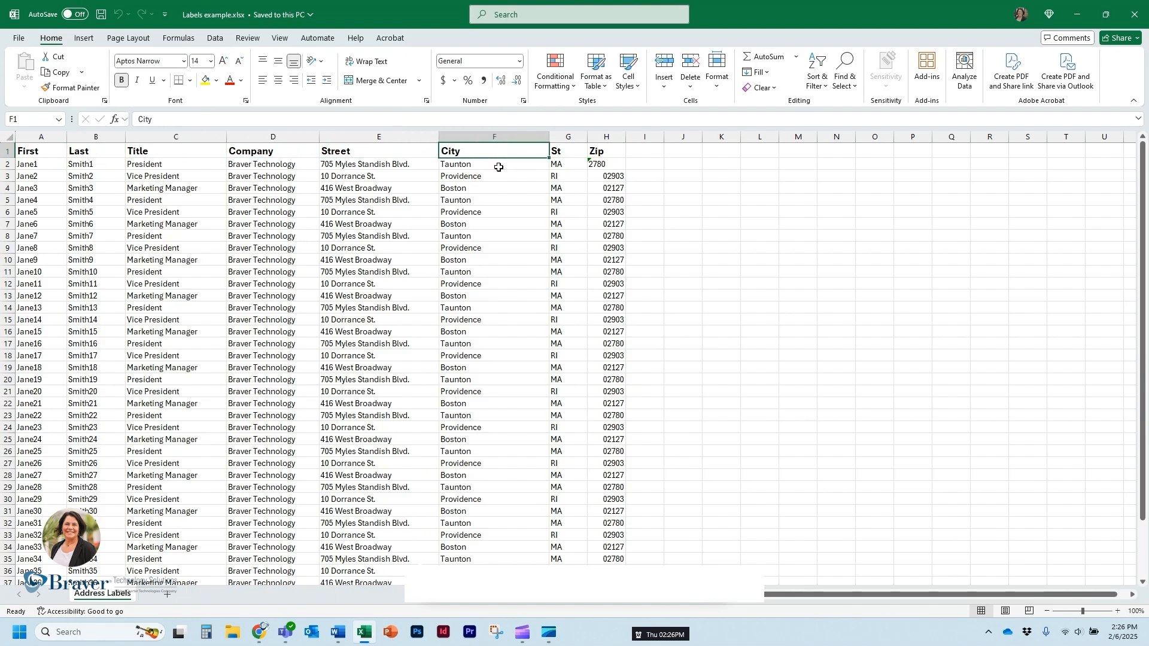
left_click(595, 155)
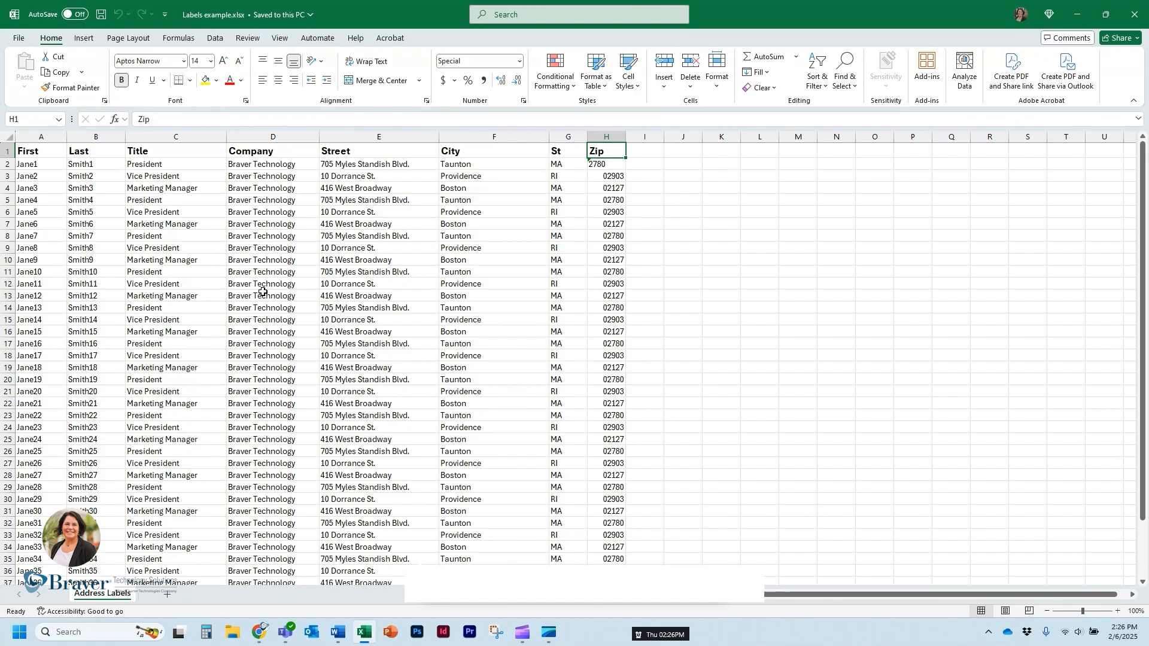
Step: Examine the contact records in the address list, comparing the first entry in the Zip column with the entries below it
left_click(283, 152)
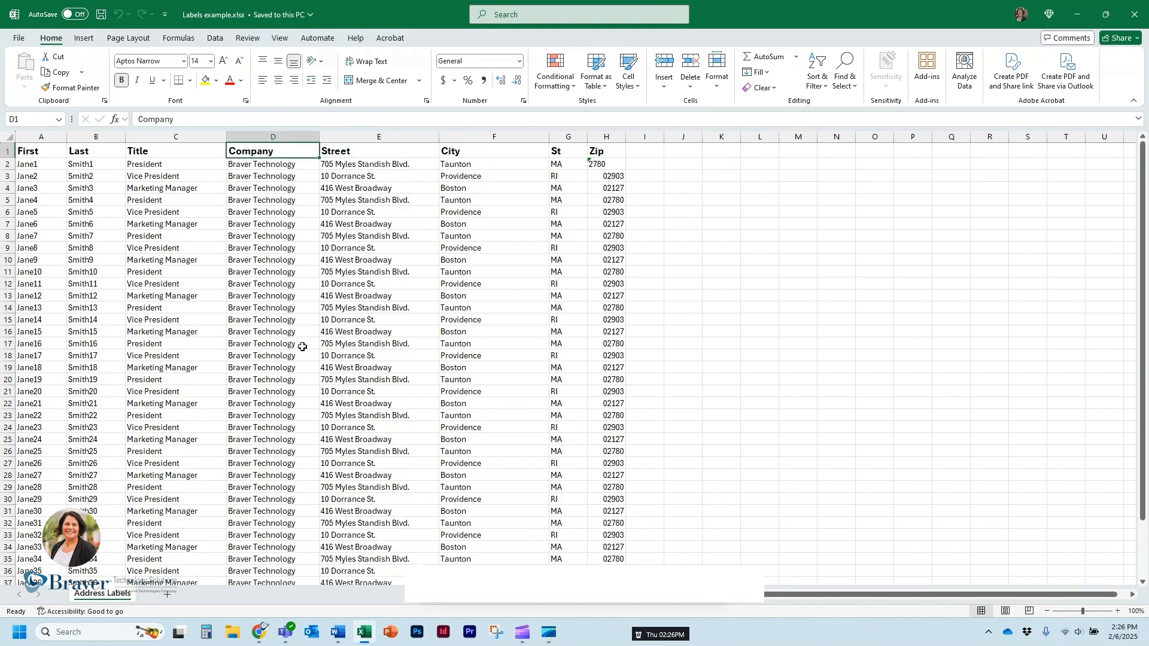
left_click(263, 311)
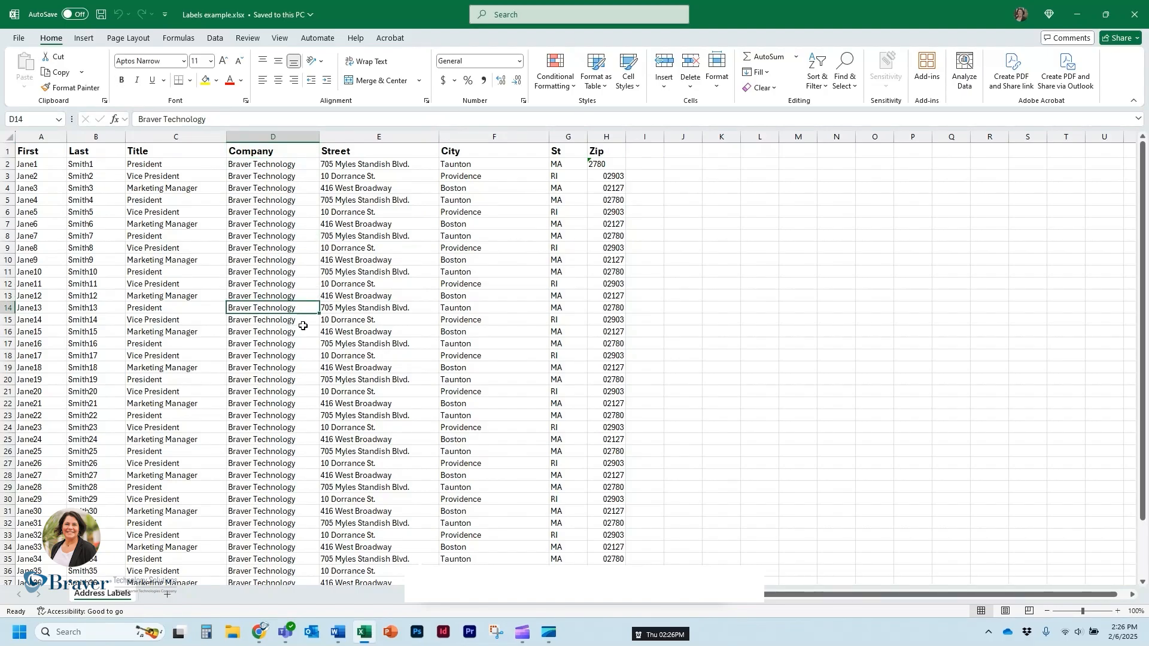
left_click(135, 282)
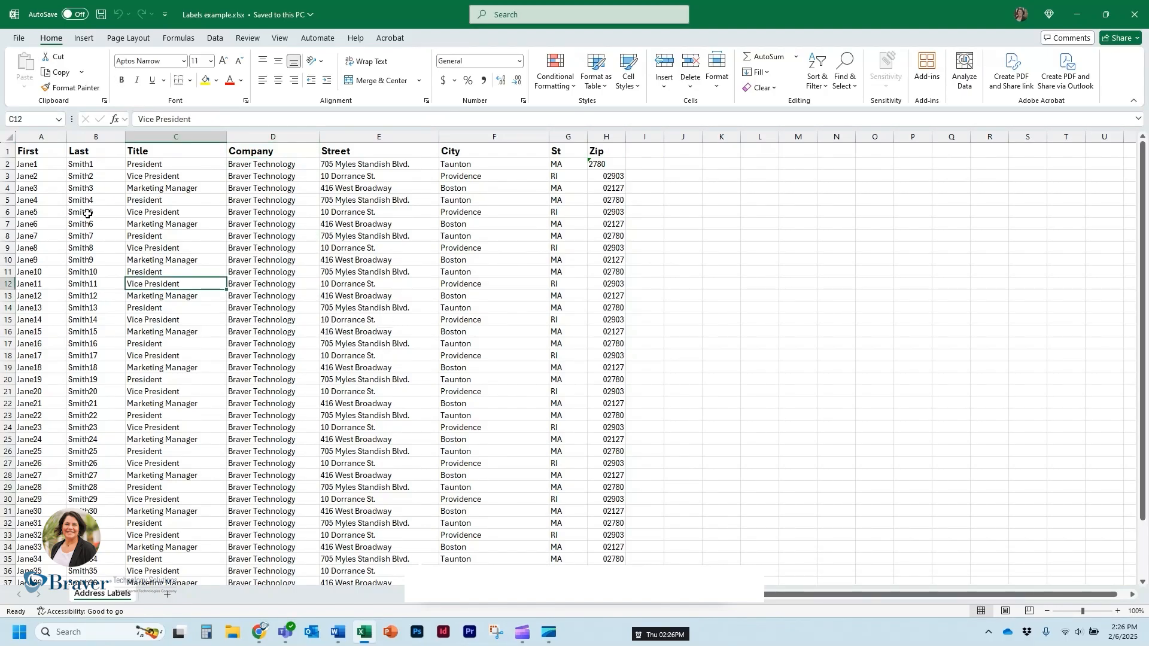
left_click(76, 184)
left_click(36, 165)
left_click(156, 169)
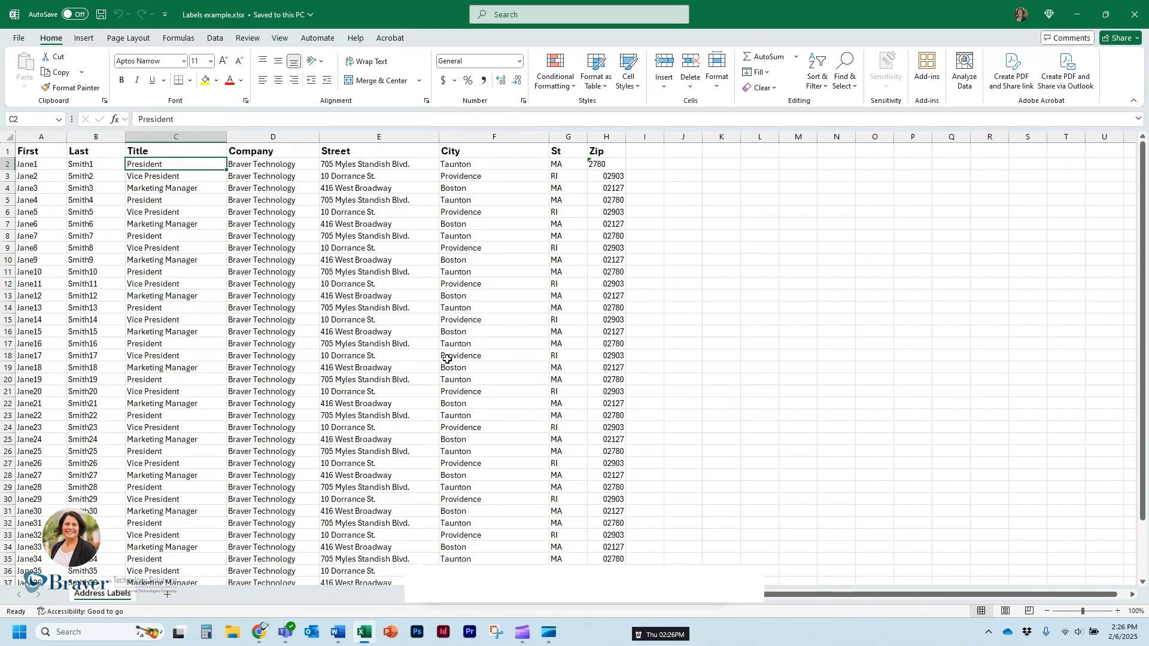
left_click(465, 286)
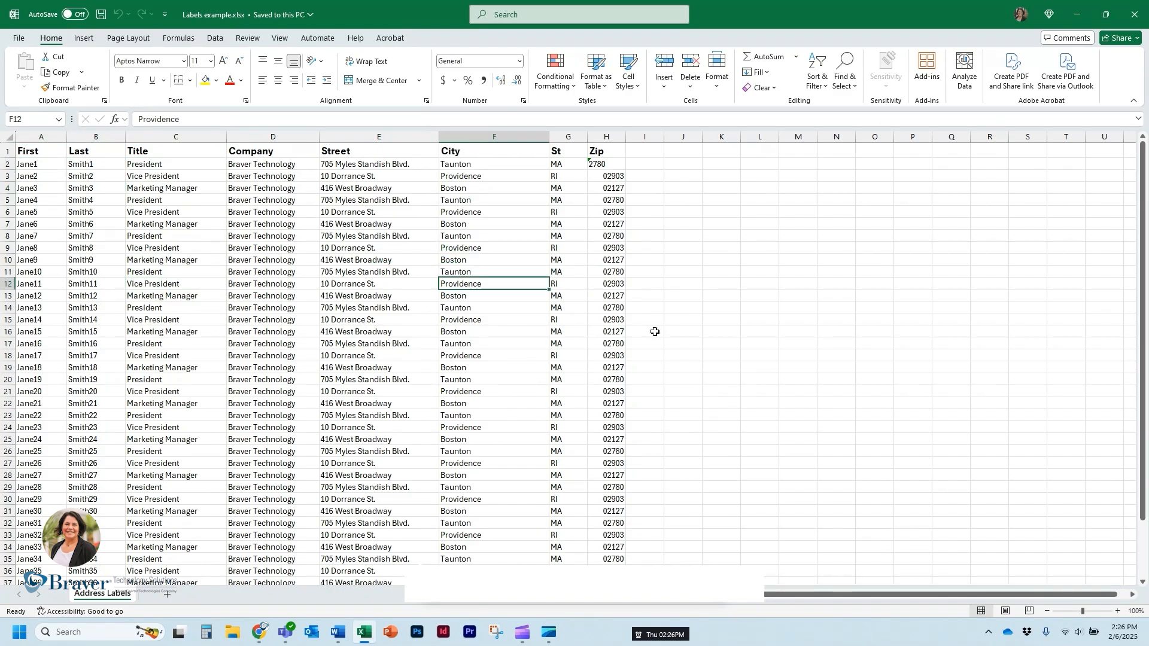
left_click(611, 166)
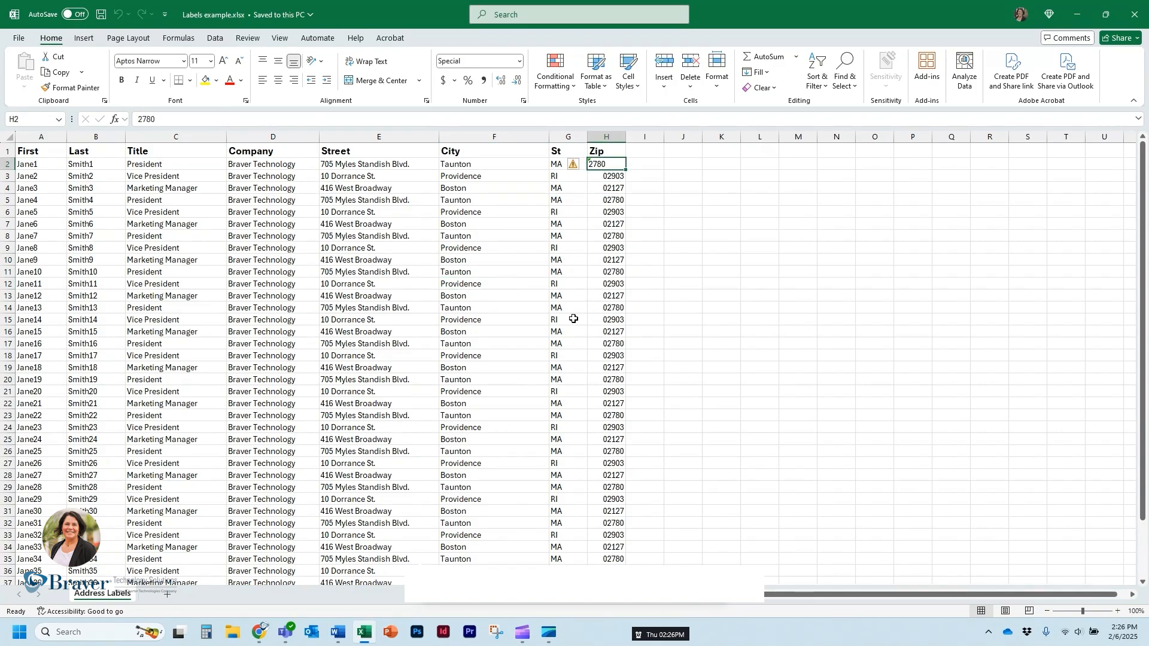
left_click(553, 343)
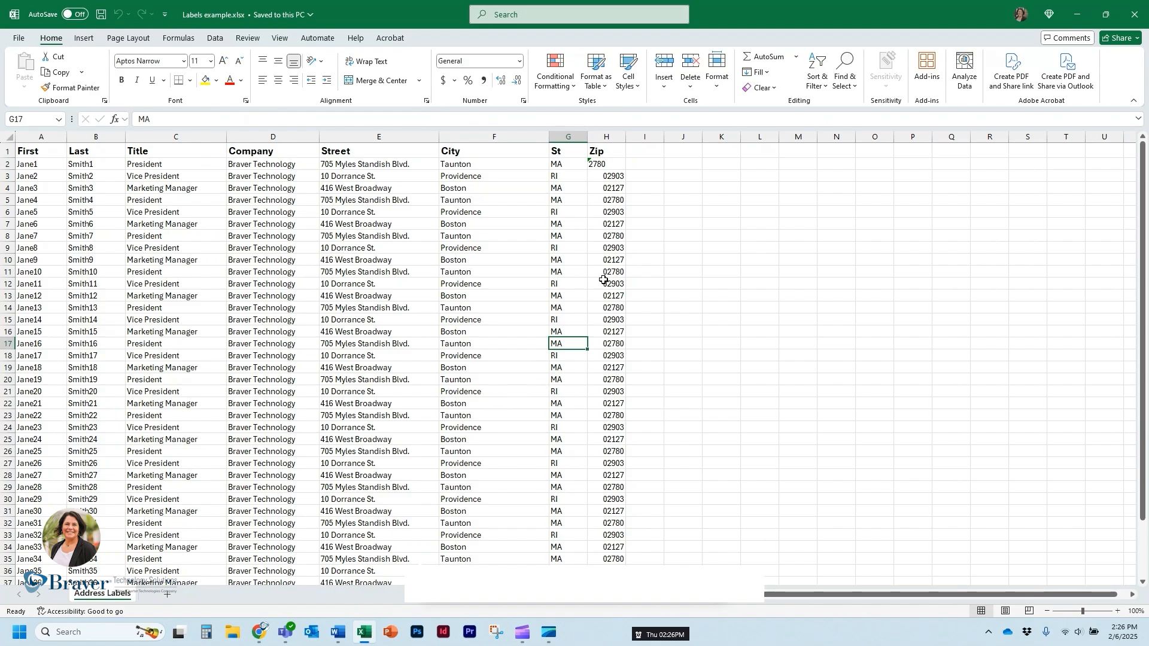
left_click(604, 281)
left_click(623, 250)
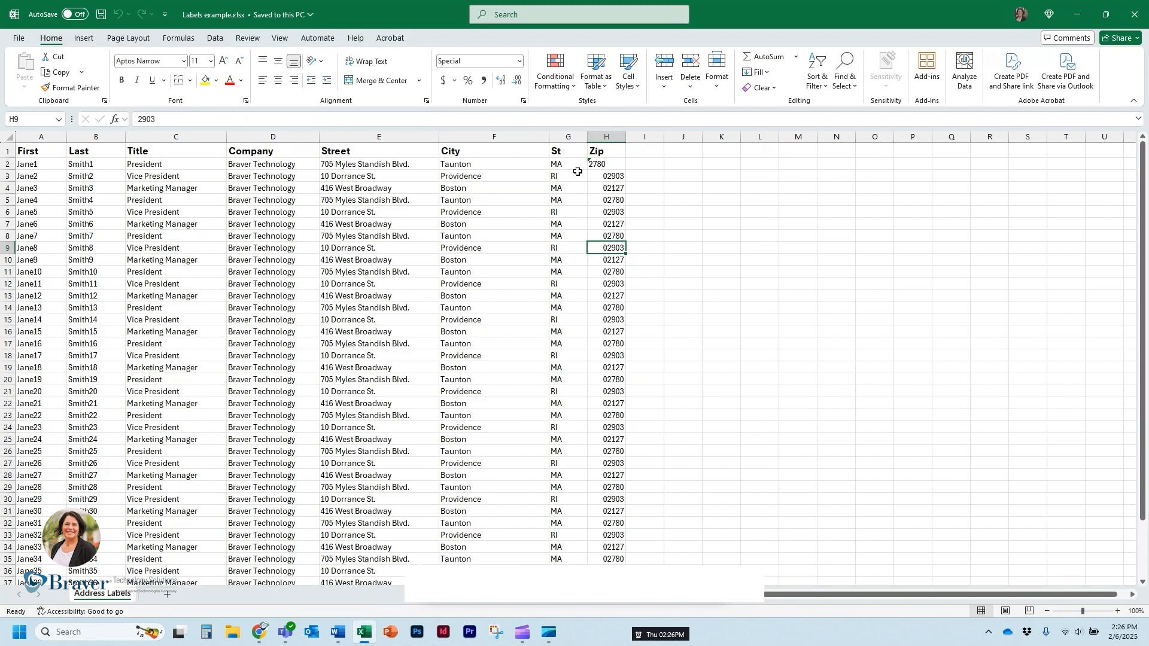
left_click(624, 190)
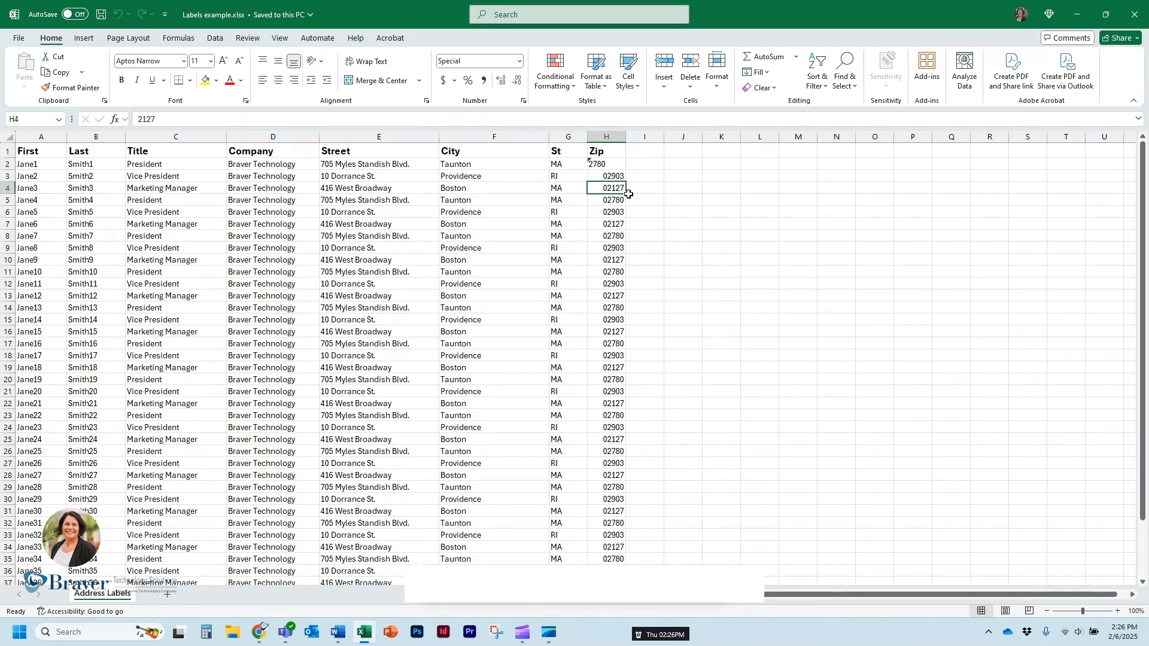
Step: Format the entire Zip column with the Special number category and the ZIP Code type
left_click(609, 235)
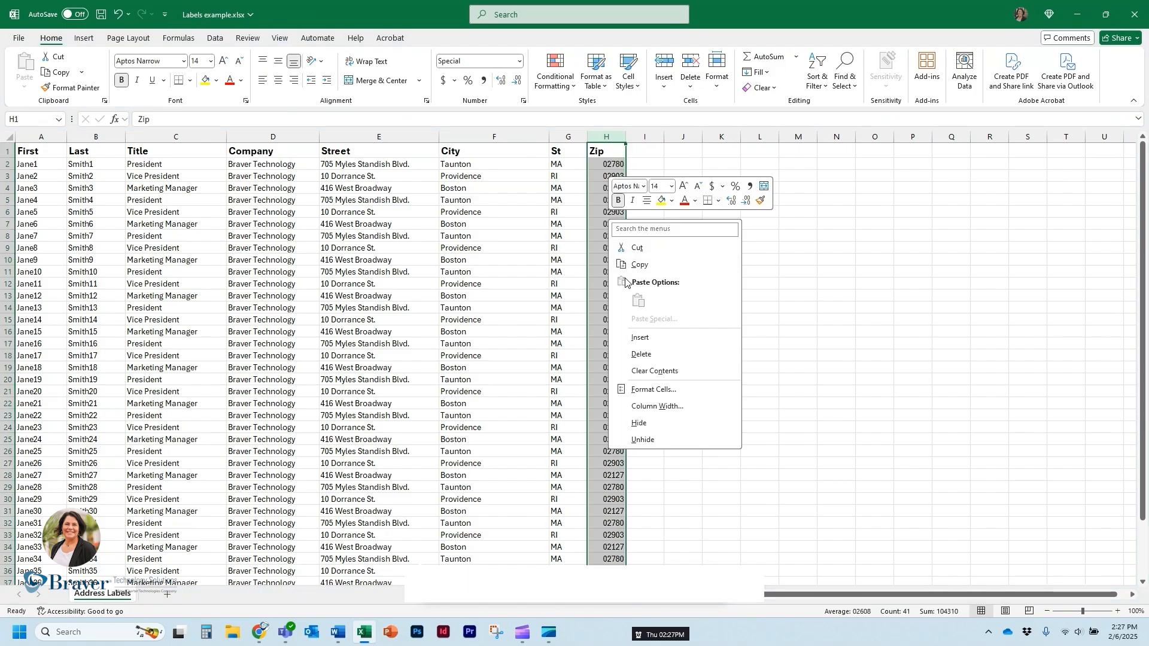
left_click(651, 389)
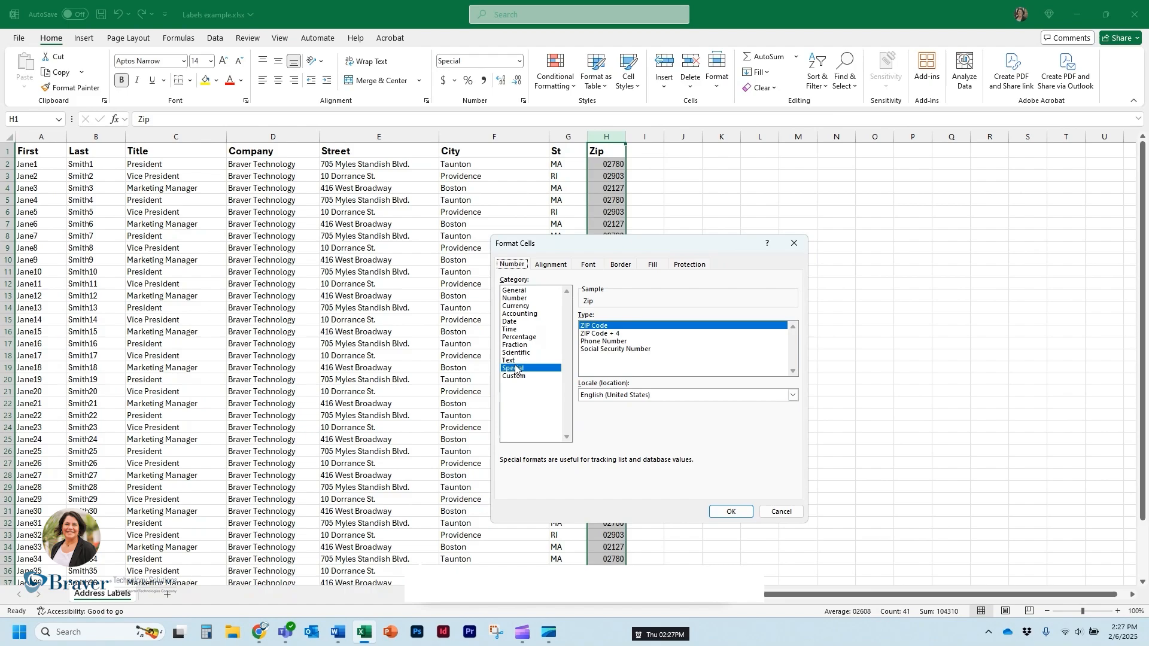
left_click(729, 513)
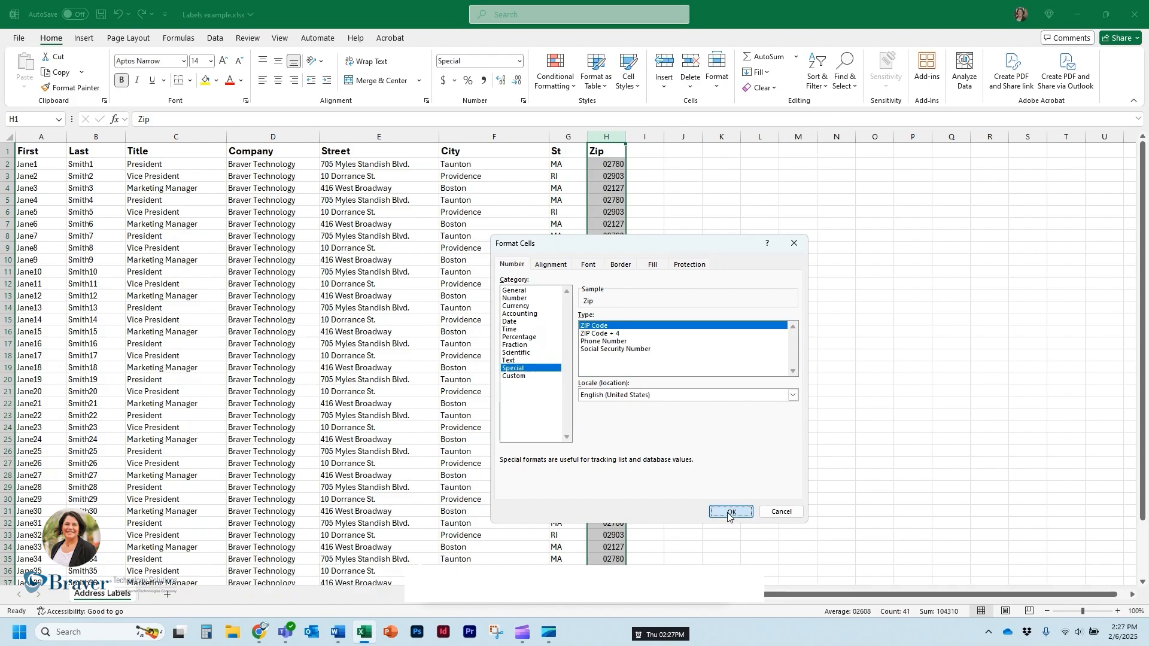
left_click(604, 275)
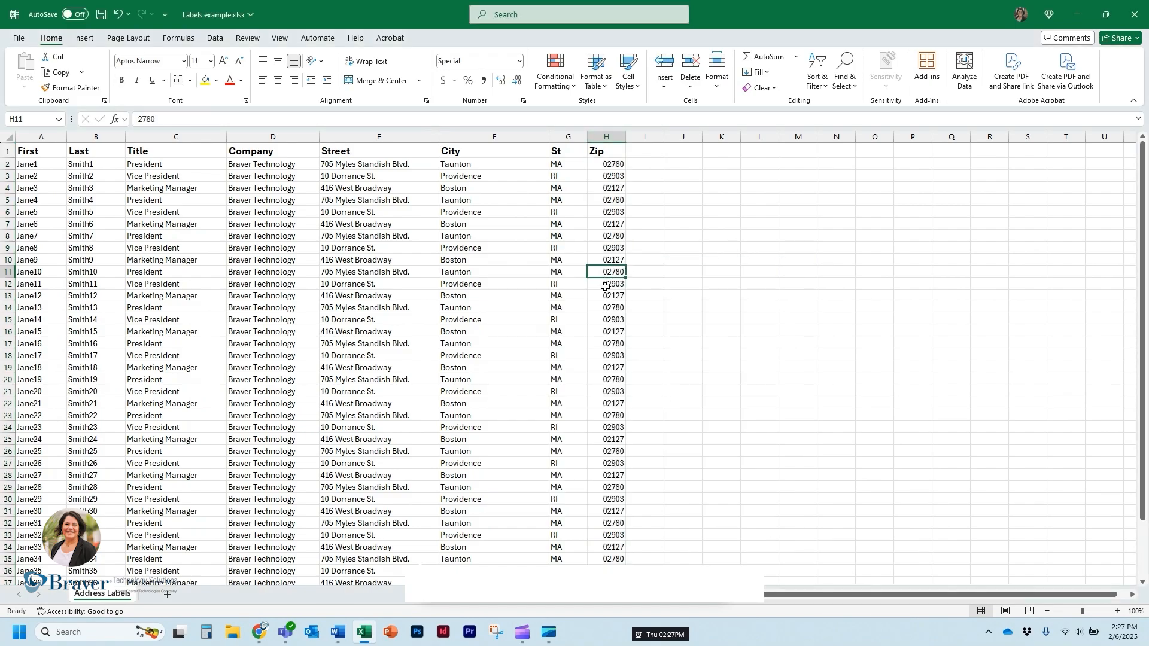
left_click(629, 357)
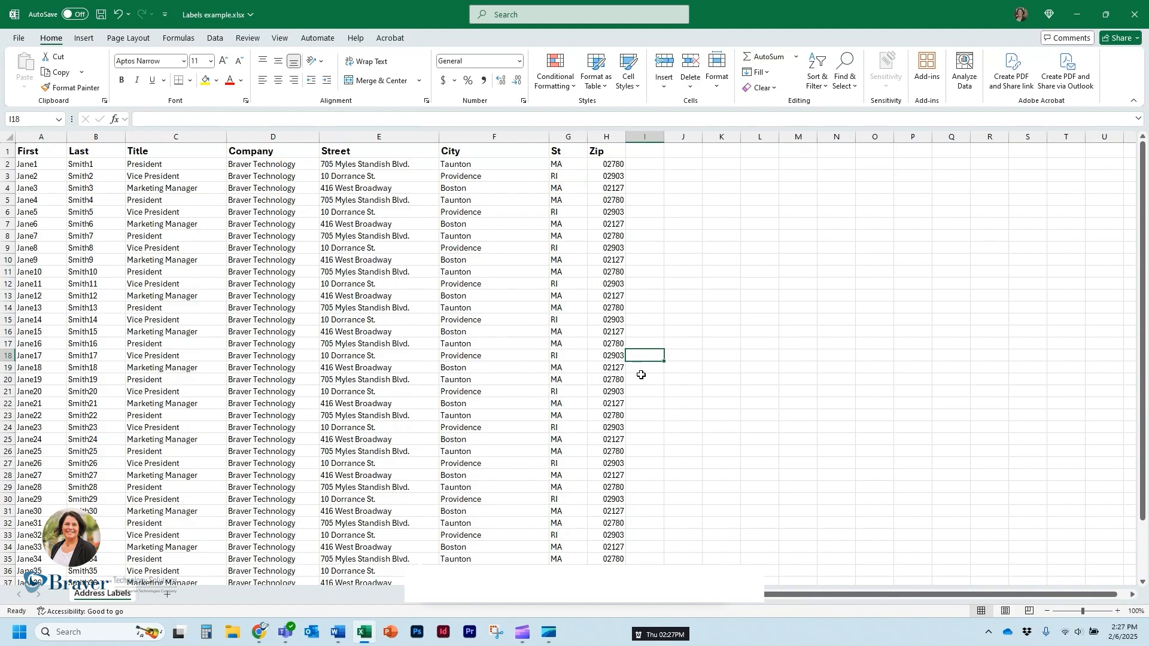
left_click(609, 306)
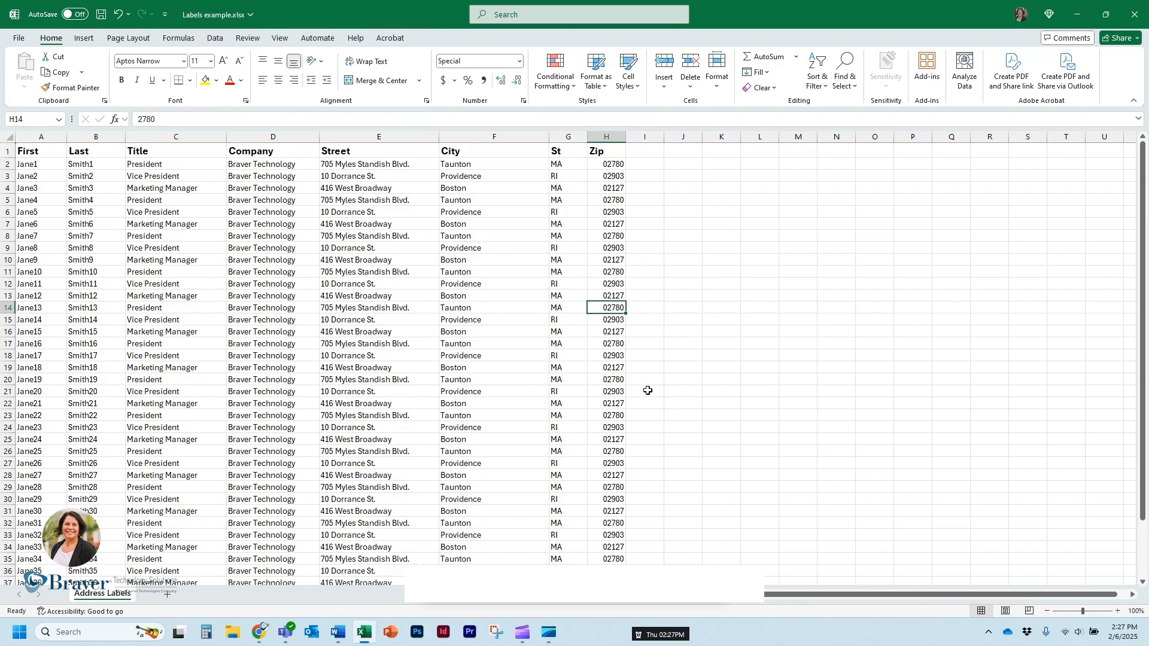
left_click(633, 390)
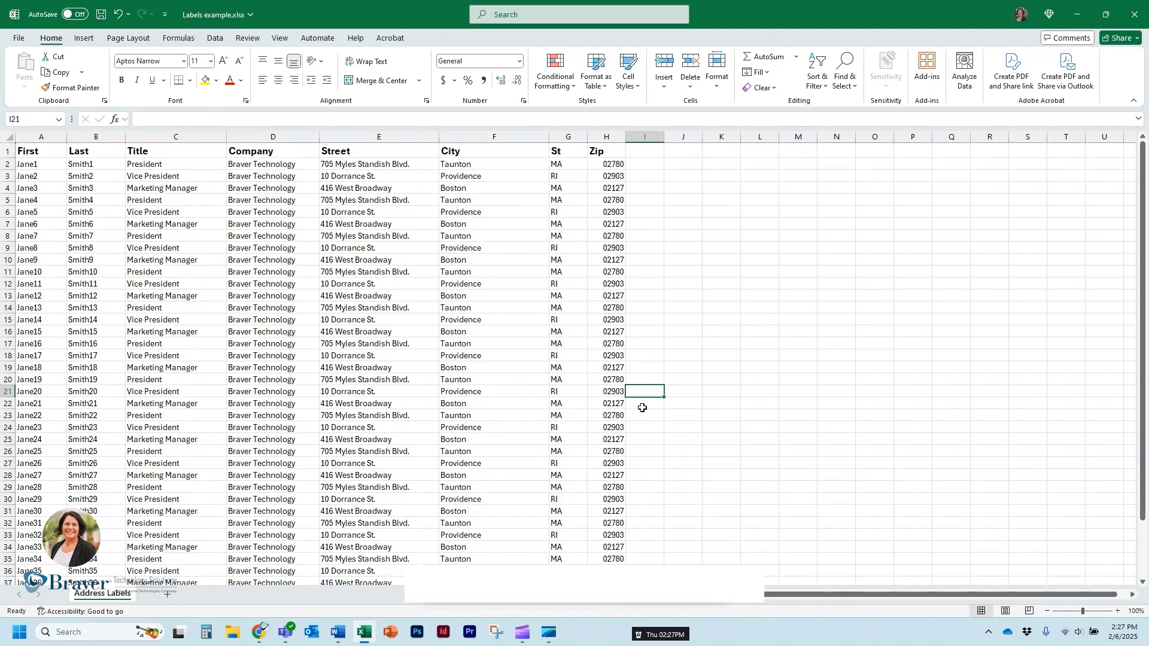
left_click(644, 330)
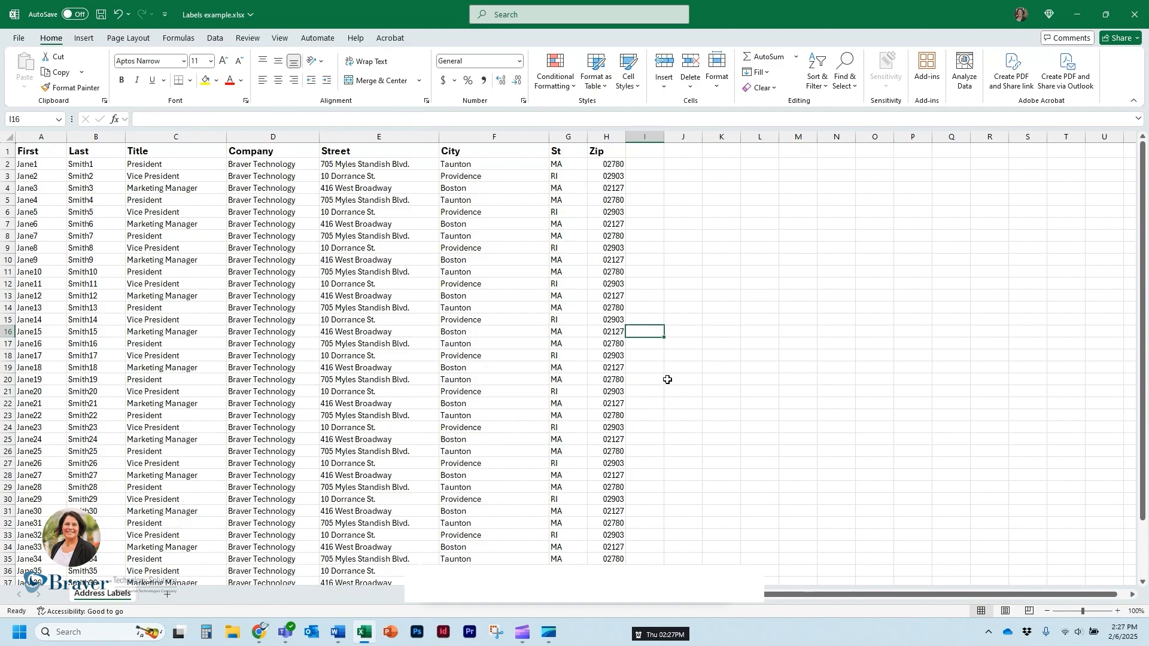
left_click(633, 262)
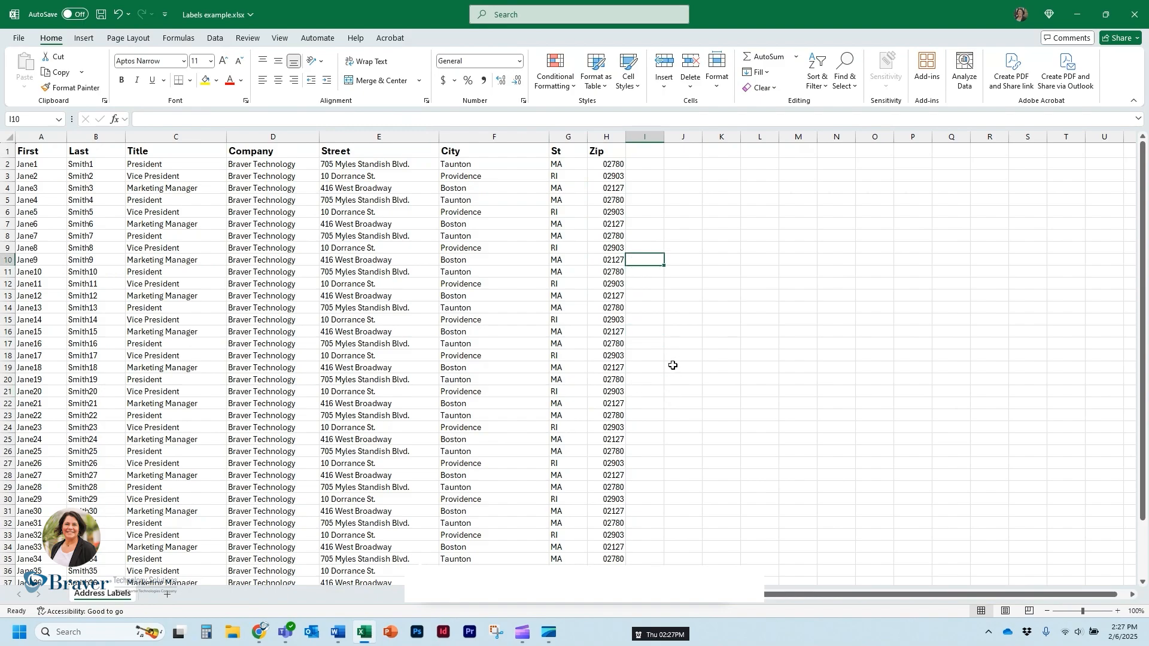
left_click(414, 341)
left_click(147, 306)
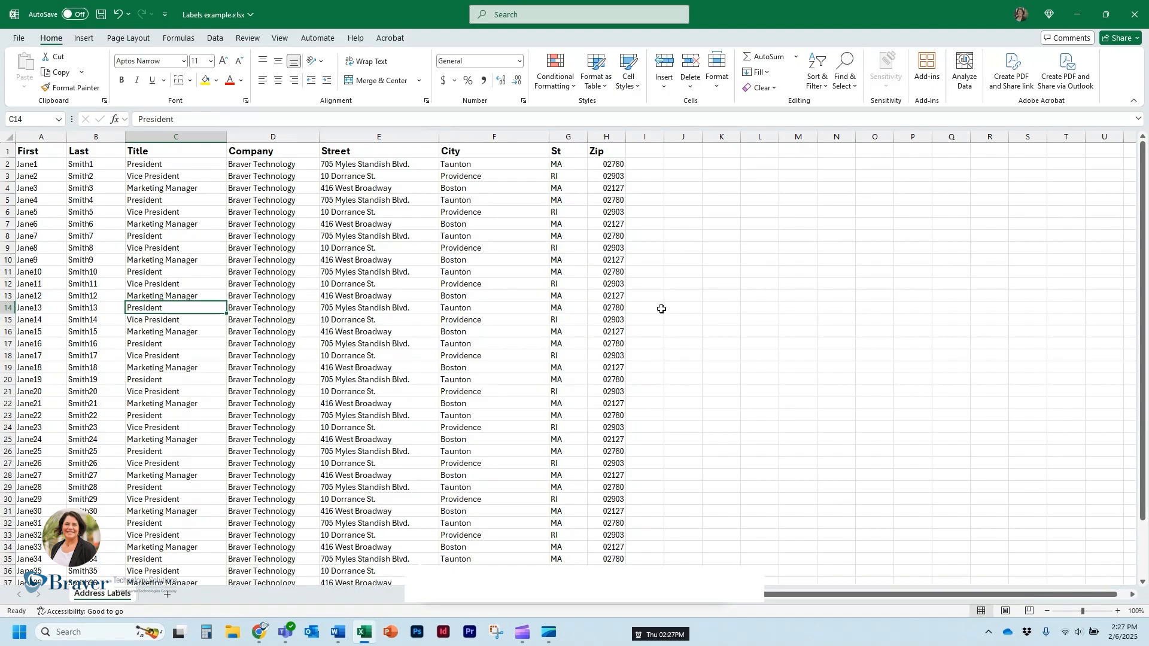
Step: Save the Labels example.xlsx workbook and close it
left_click(683, 295)
key("ctrl+s")
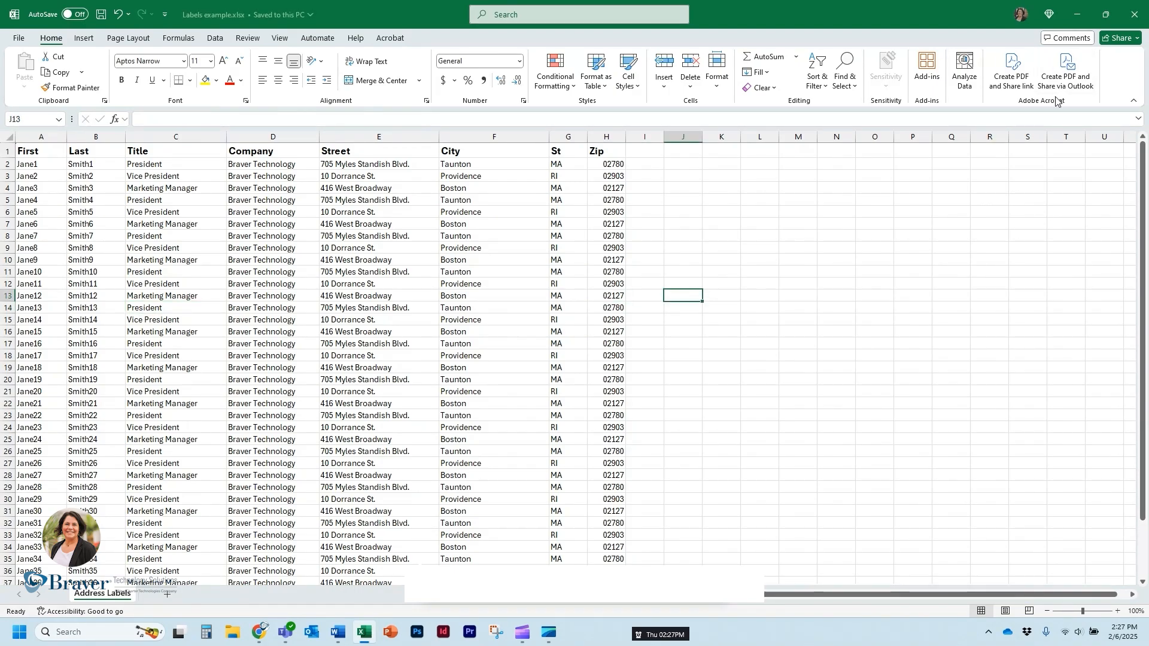
left_click(1136, 19)
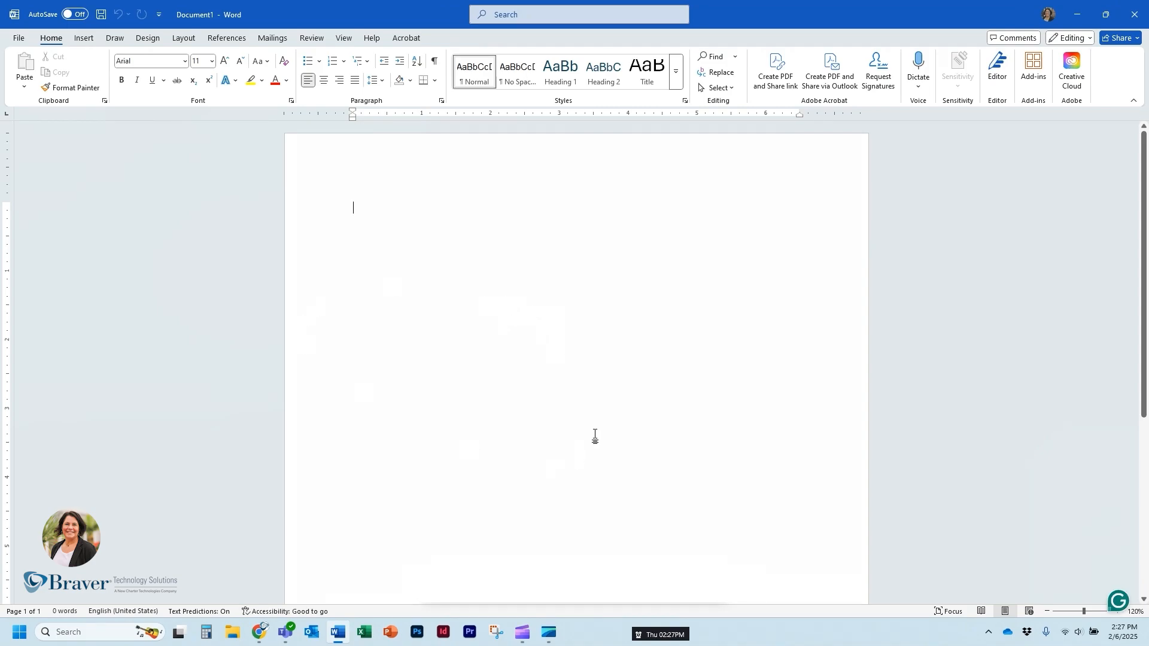
Step: Start the Step-by-Step Mail Merge Wizard in the blank Word document, choose Labels as the document type and continue to the starting document
left_click(270, 39)
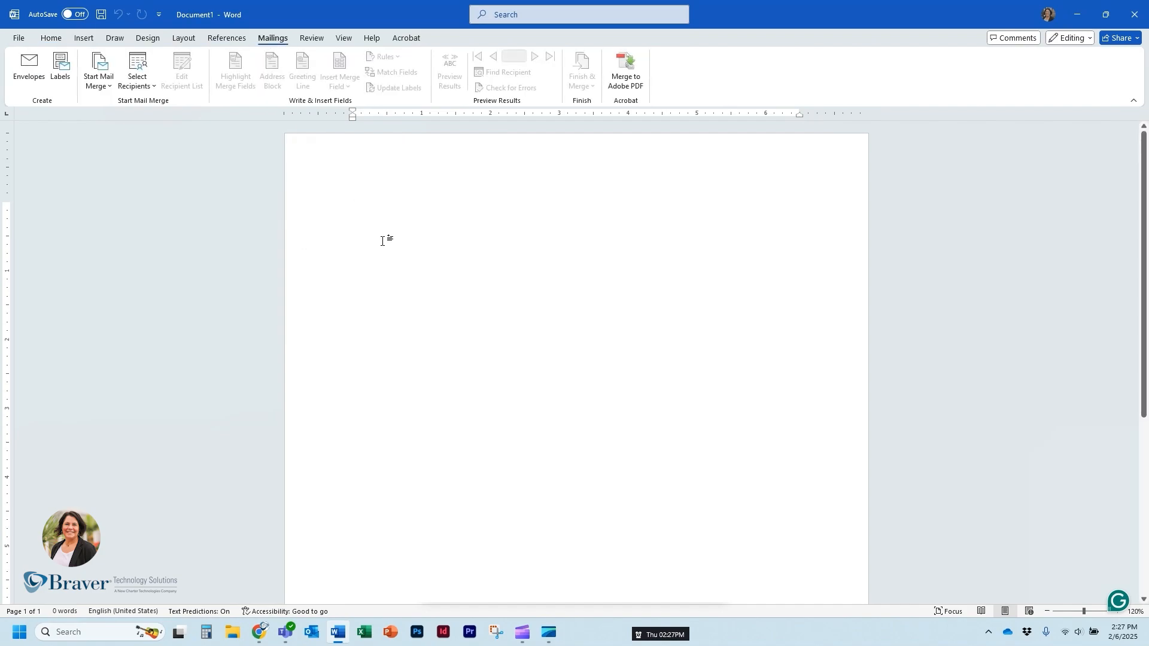
left_click(98, 81)
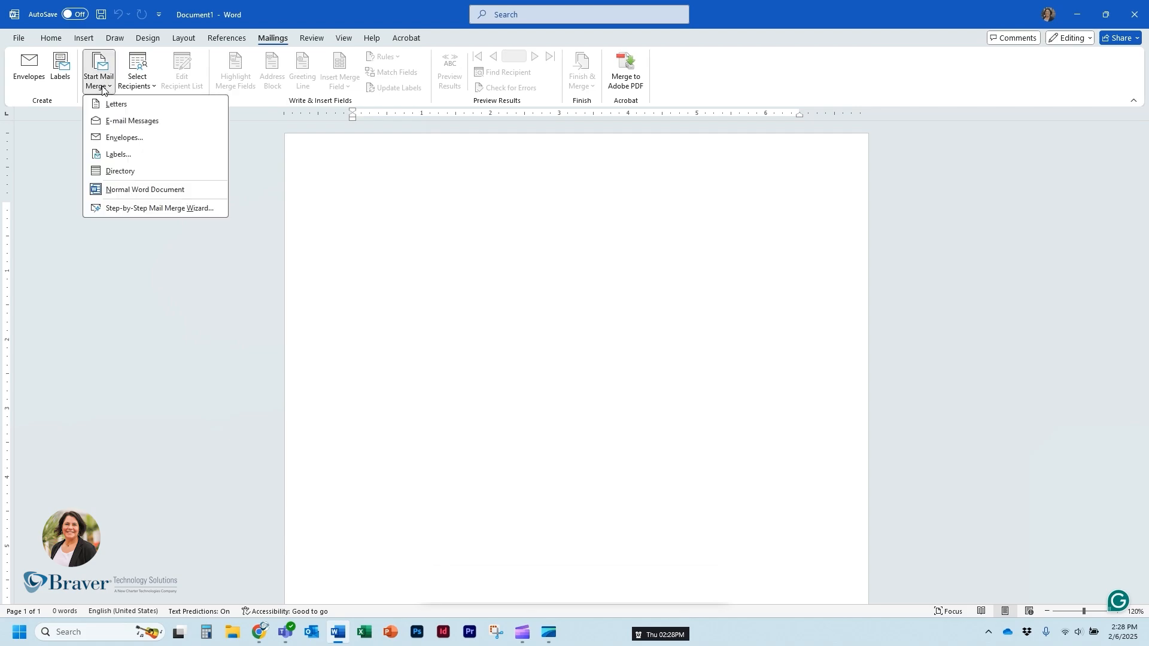
left_click(126, 209)
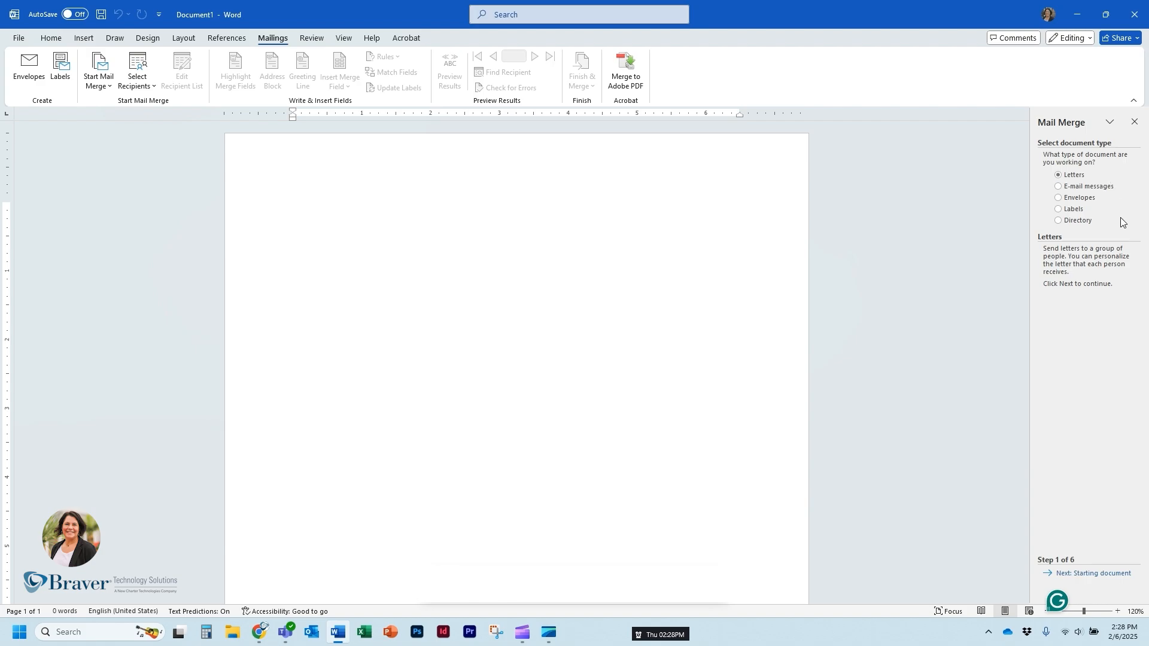
left_click(1059, 209)
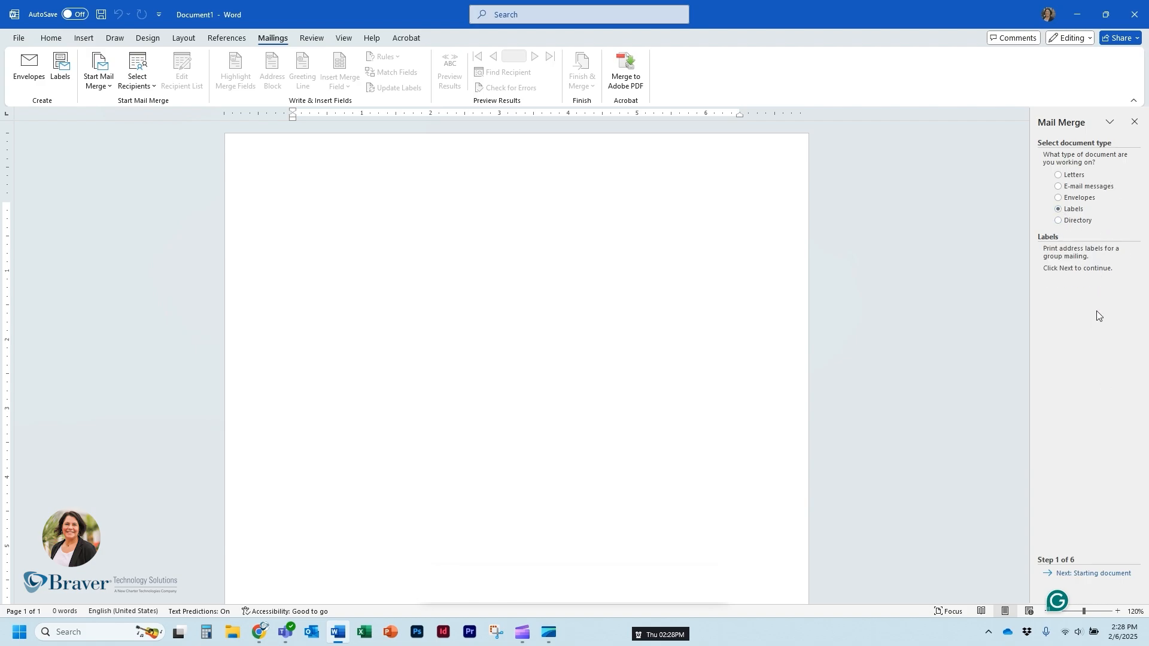
left_click(1078, 572)
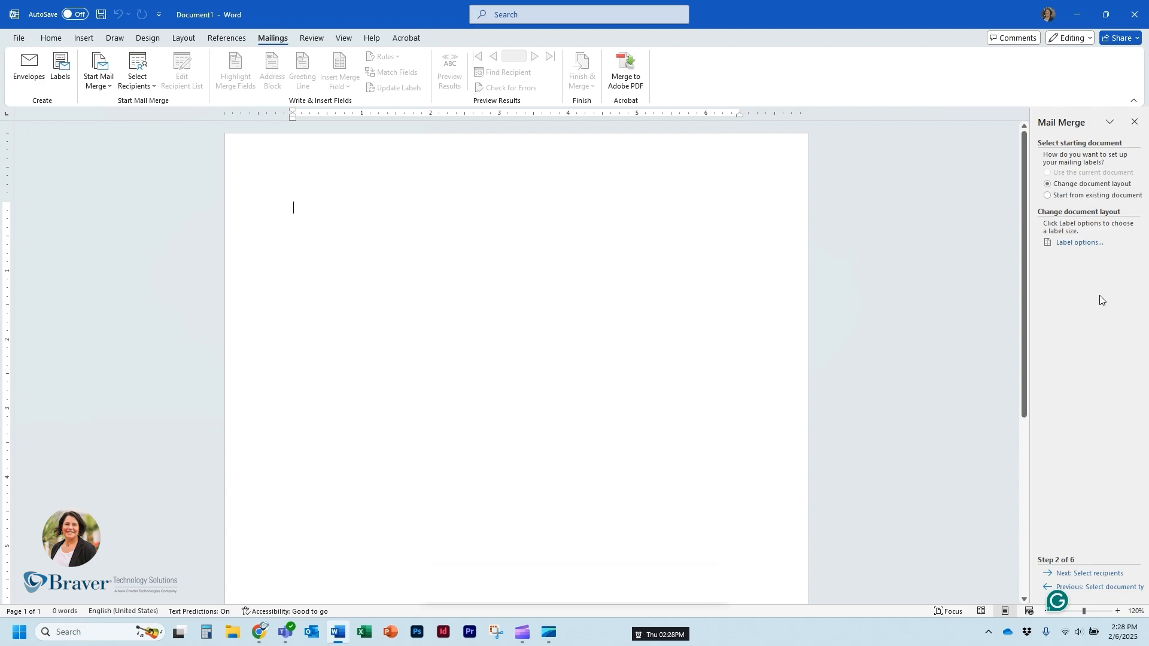
Step: Open the label options and select Avery US Letter as the label vendor
left_click(1072, 243)
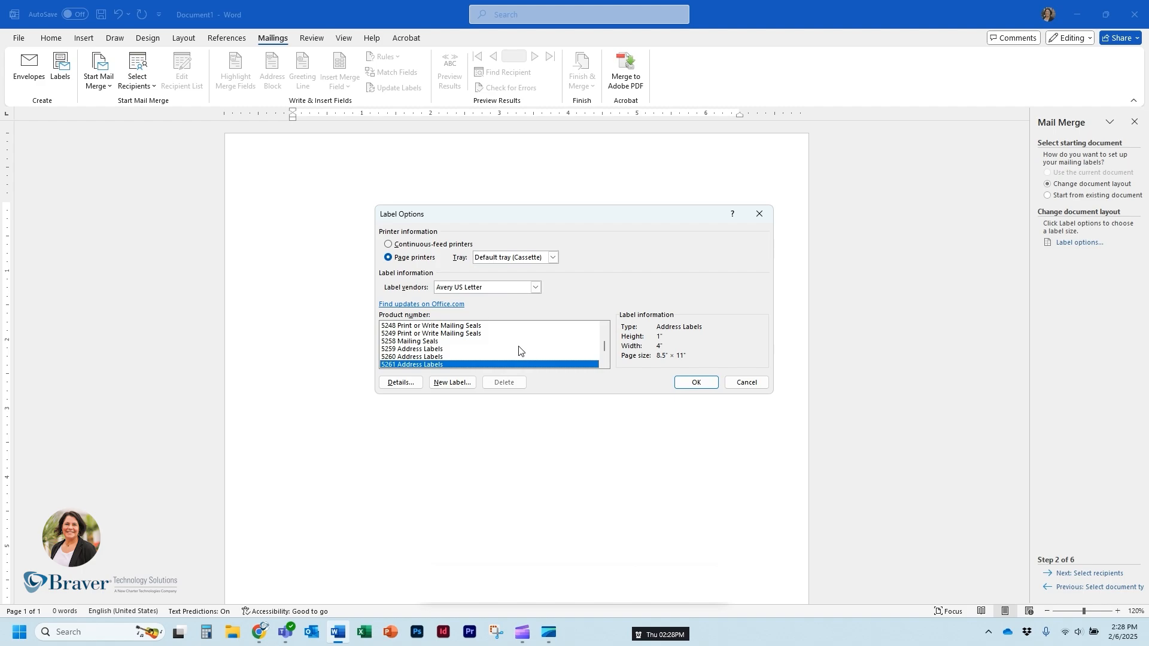
left_click(535, 287)
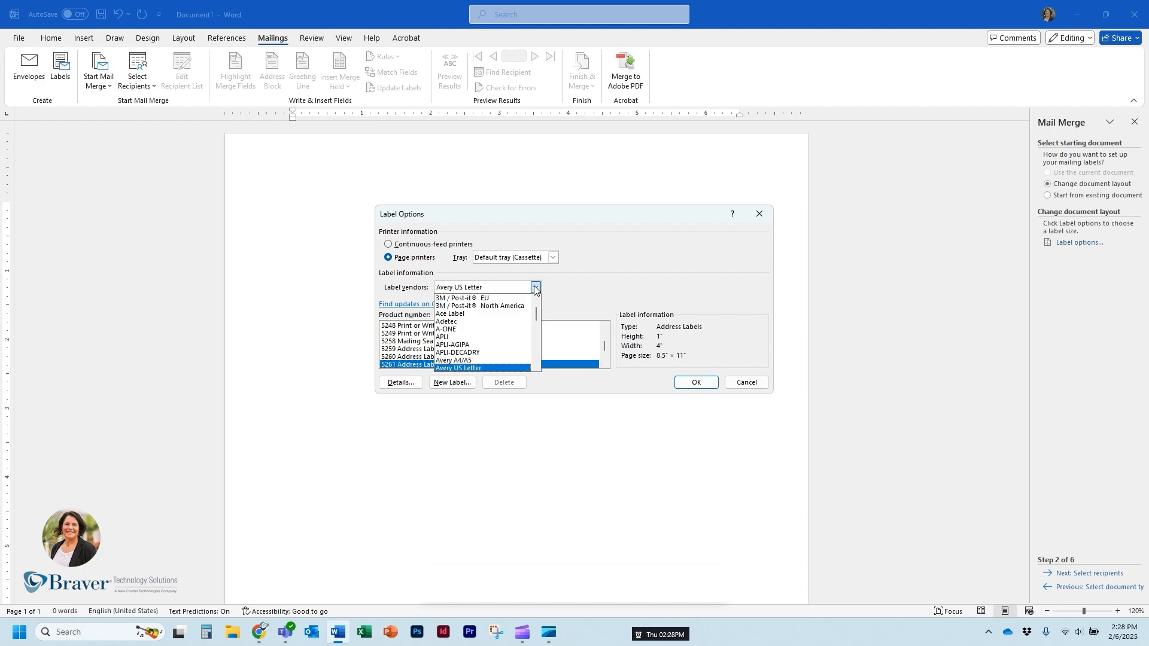
left_click(483, 369)
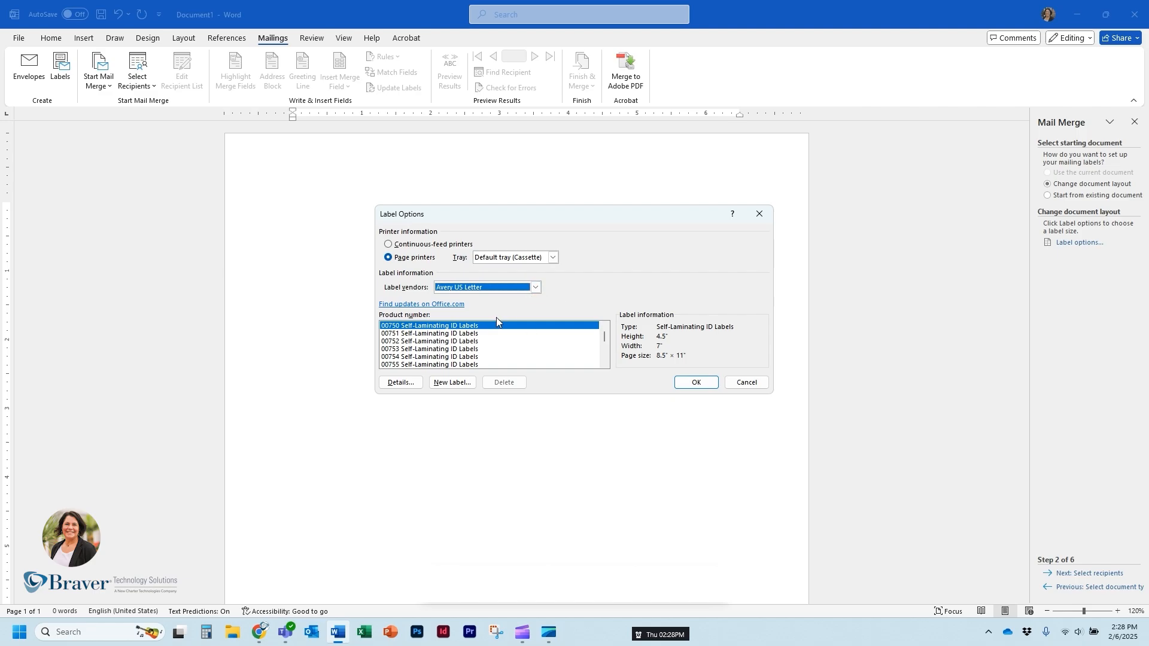
Step: Browse the Avery US Letter product list, examining the label types and dimensions of several products
left_click(420, 341)
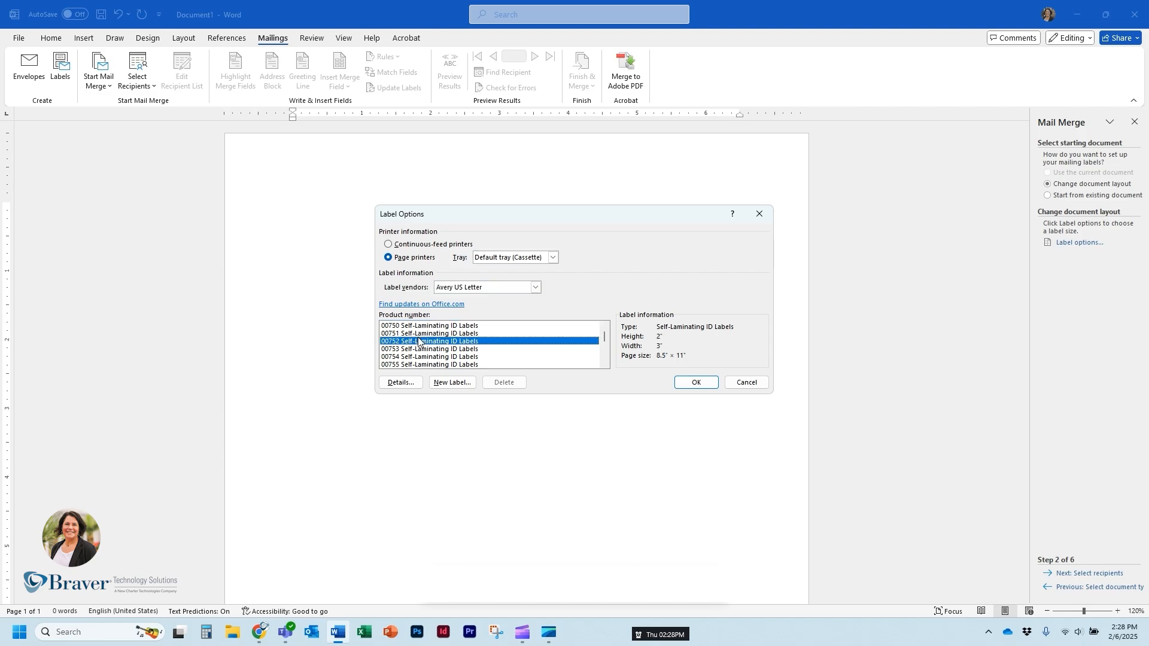
scroll(419, 340, "down", 6)
scroll(418, 340, "down", 10)
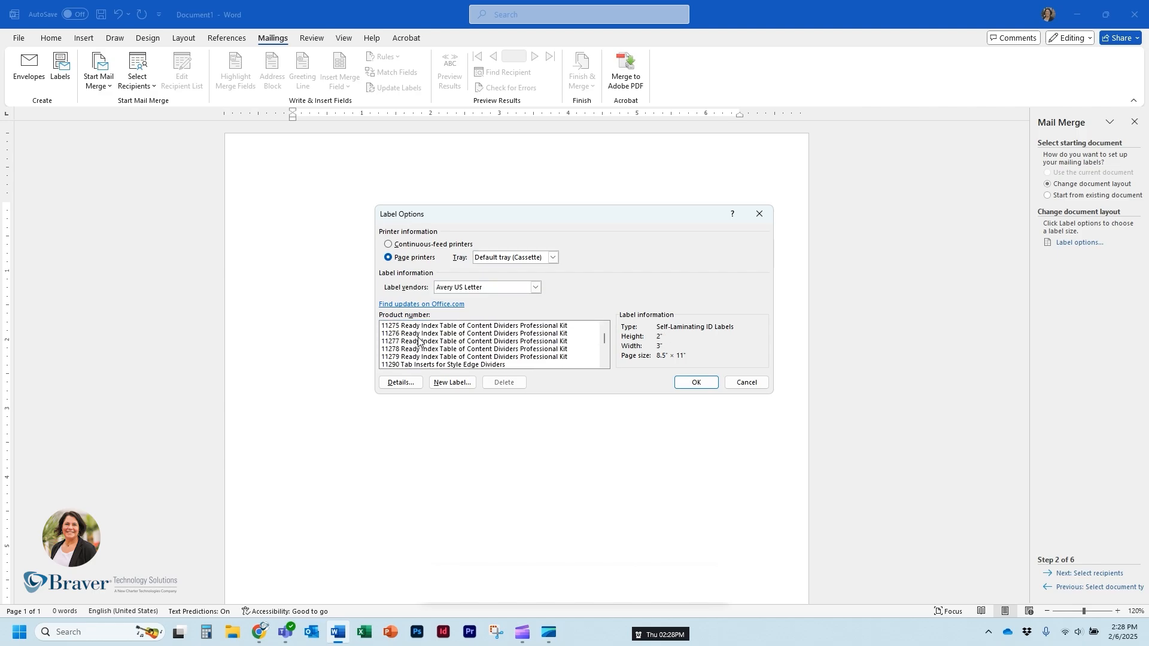
scroll(418, 340, "down", 10)
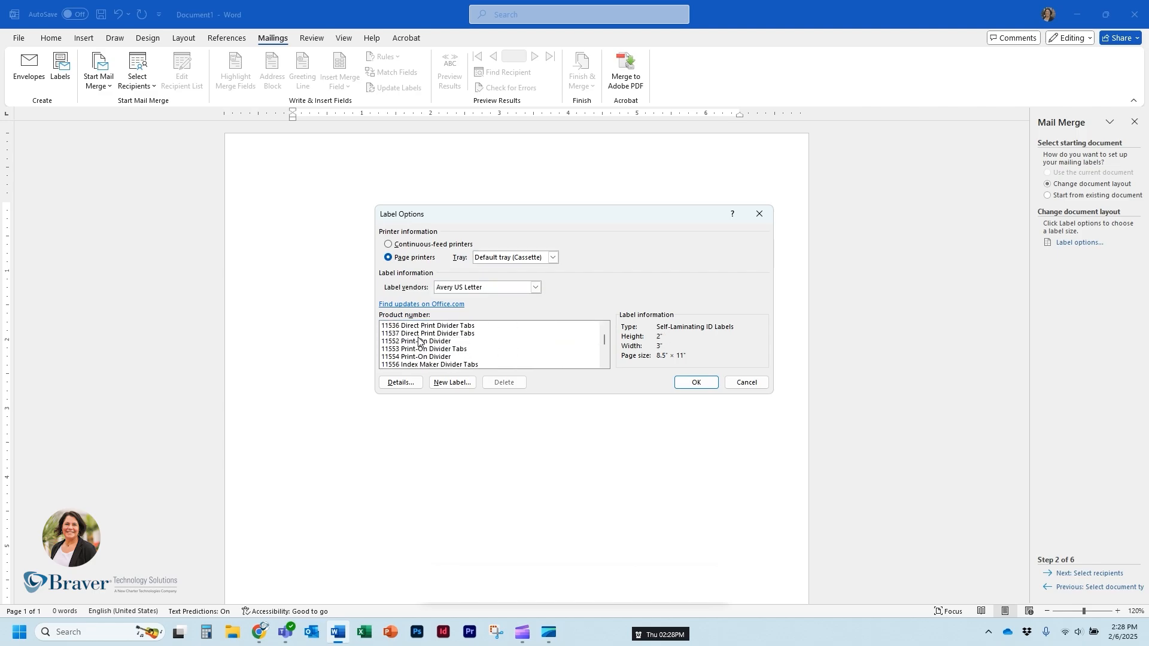
left_click_drag(605, 343, 606, 348)
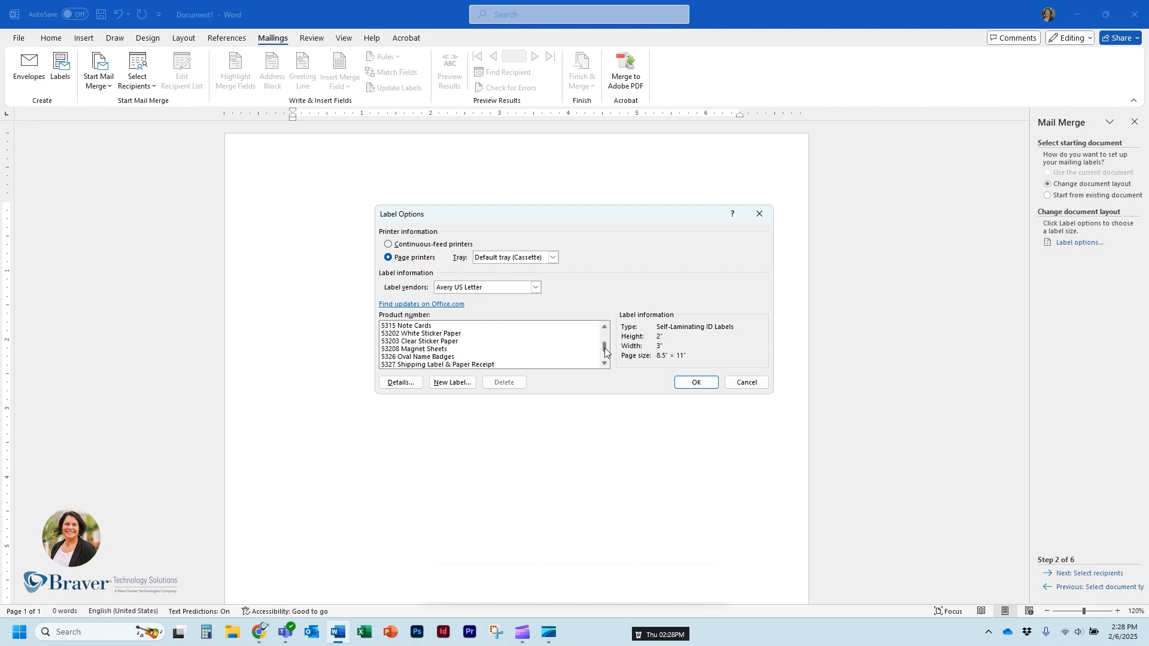
left_click(411, 350)
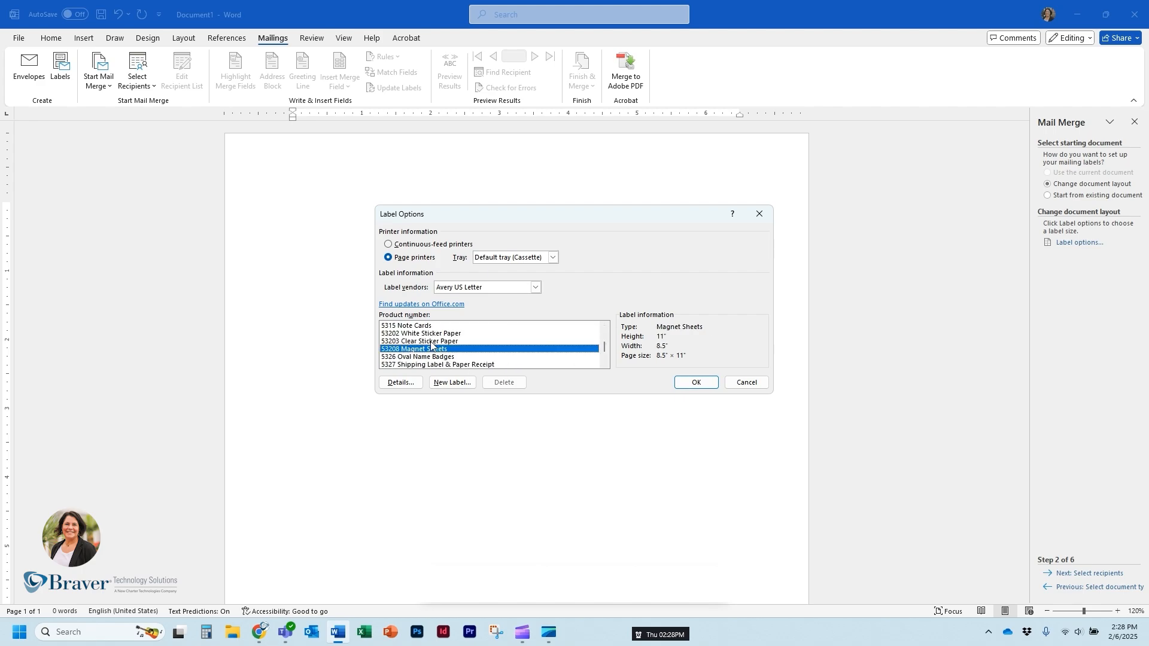
left_click(434, 342)
scroll(431, 347, "down", 3)
left_click(422, 343)
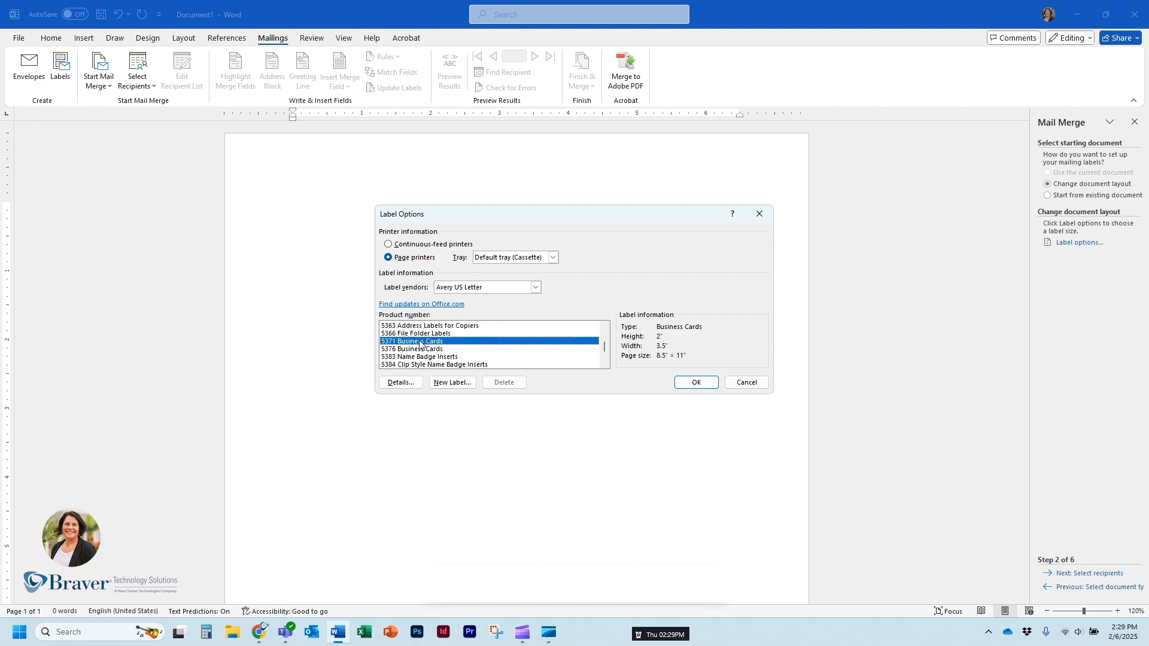
left_click(424, 333)
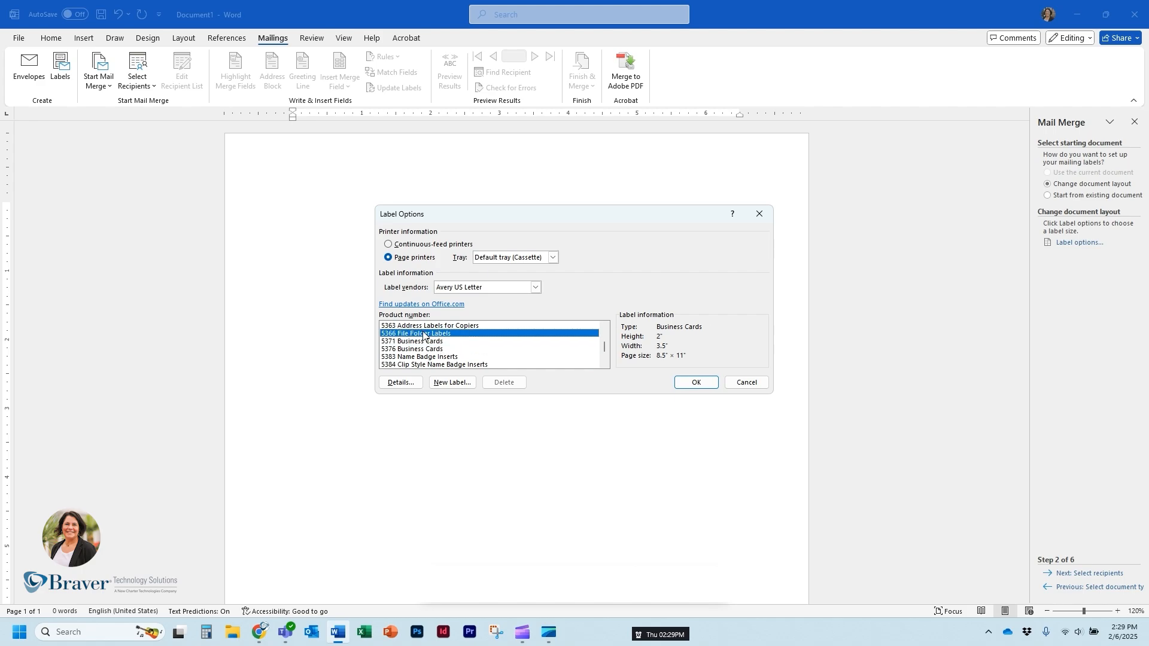
scroll(428, 341, "down", 5)
scroll(430, 344, "down", 10)
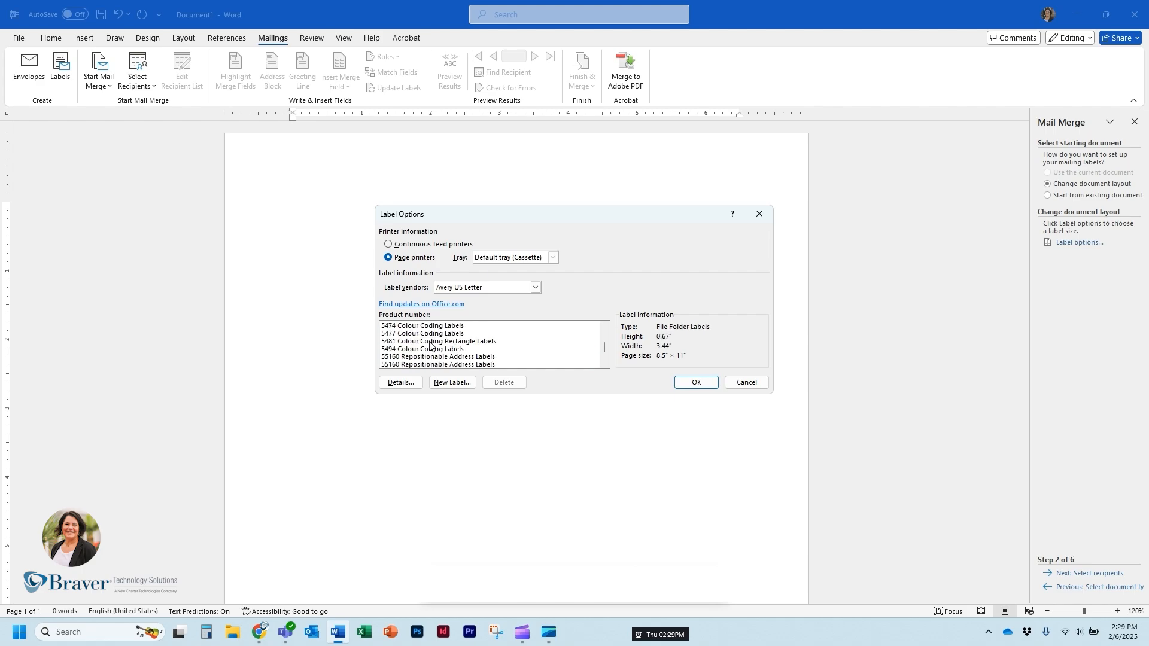
scroll(430, 345, "up", 4)
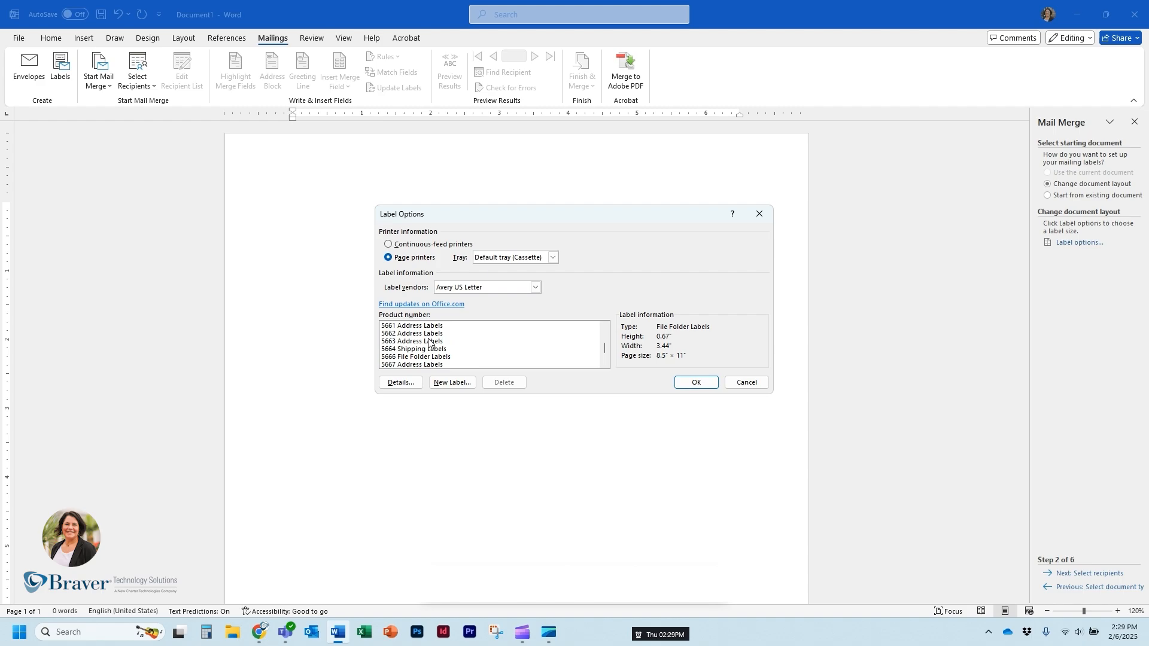
Step: Check the size of the 5661 Address Labels, and apply the 5662 Address Labels product to the document
left_click(415, 327)
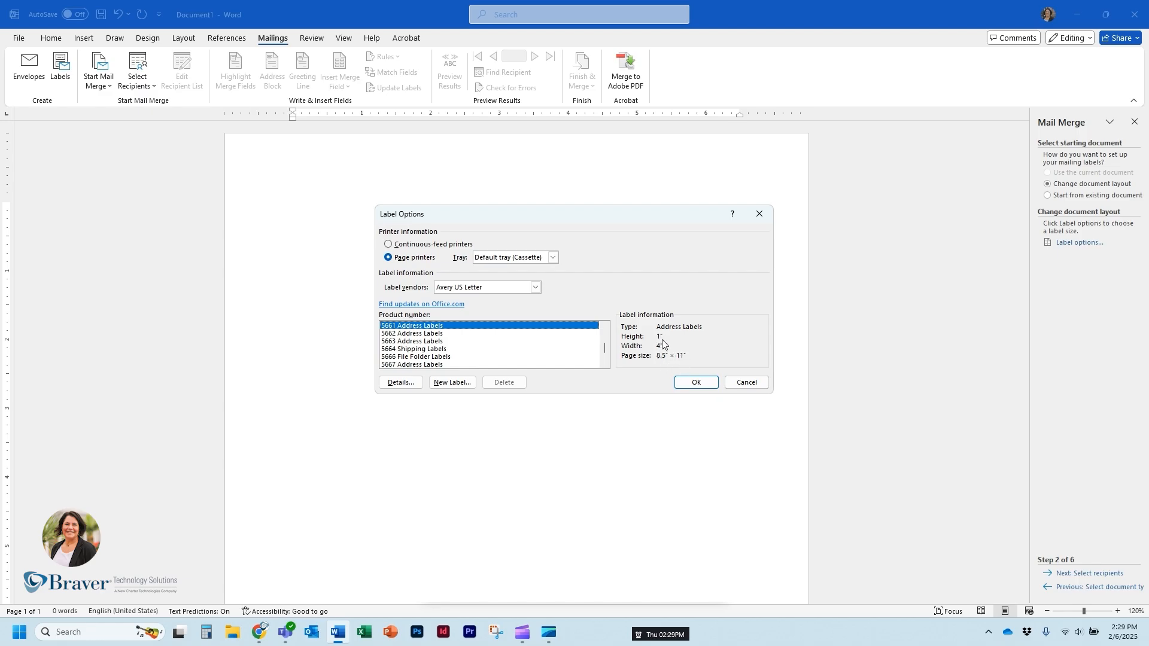
left_click(426, 333)
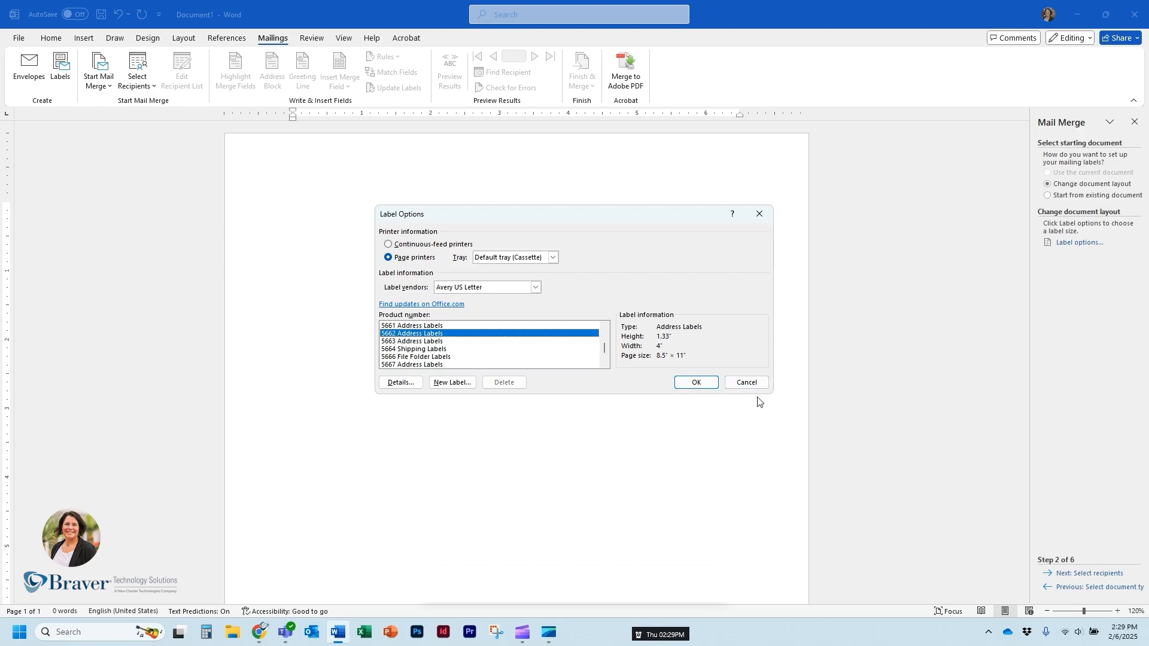
left_click(694, 386)
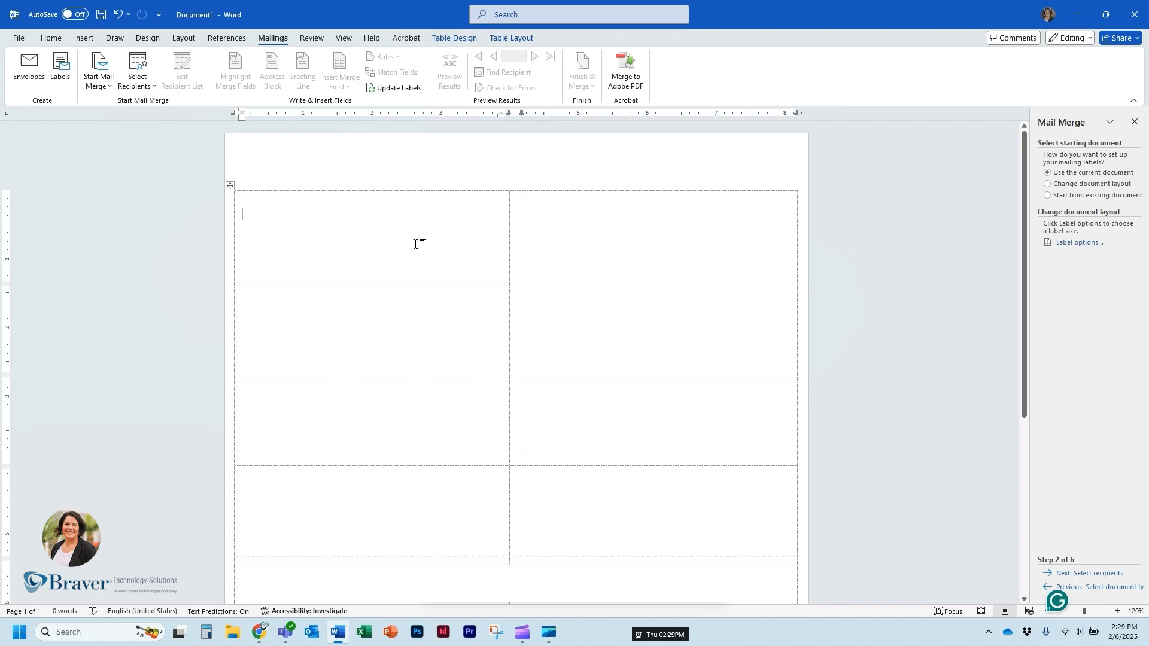
Step: Continue to recipient selection and load the Address Labels sheet of Labels example.xlsx from the Desktop, with the first row as column headers
left_click(553, 358)
scroll(467, 336, "down", 4)
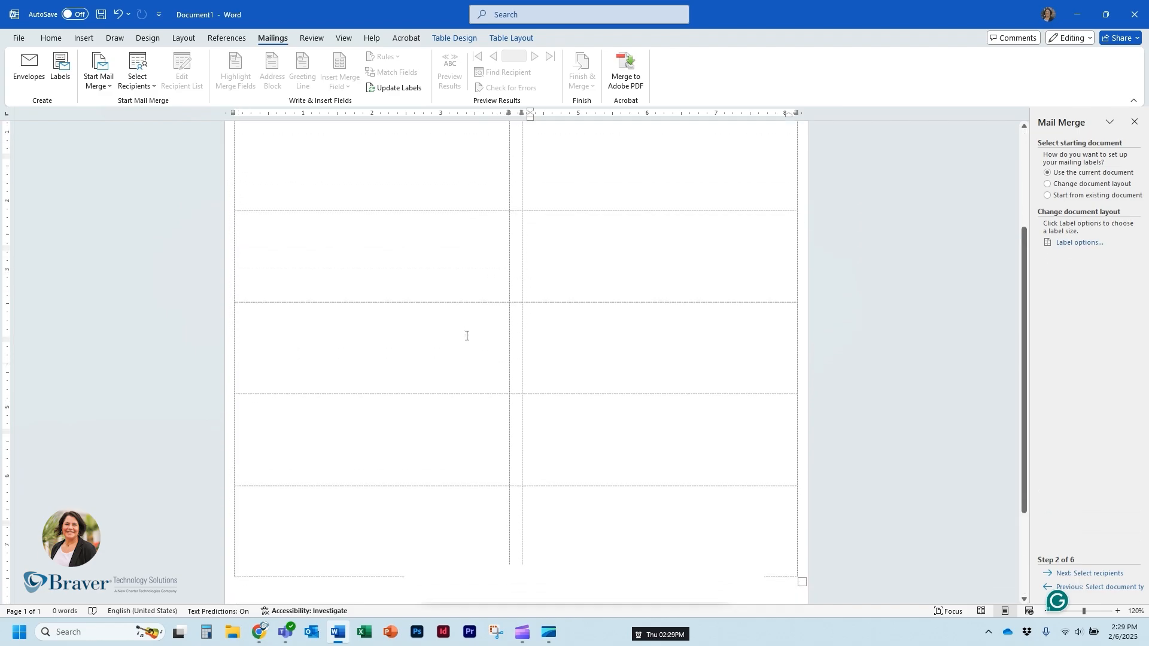
scroll(467, 336, "up", 4)
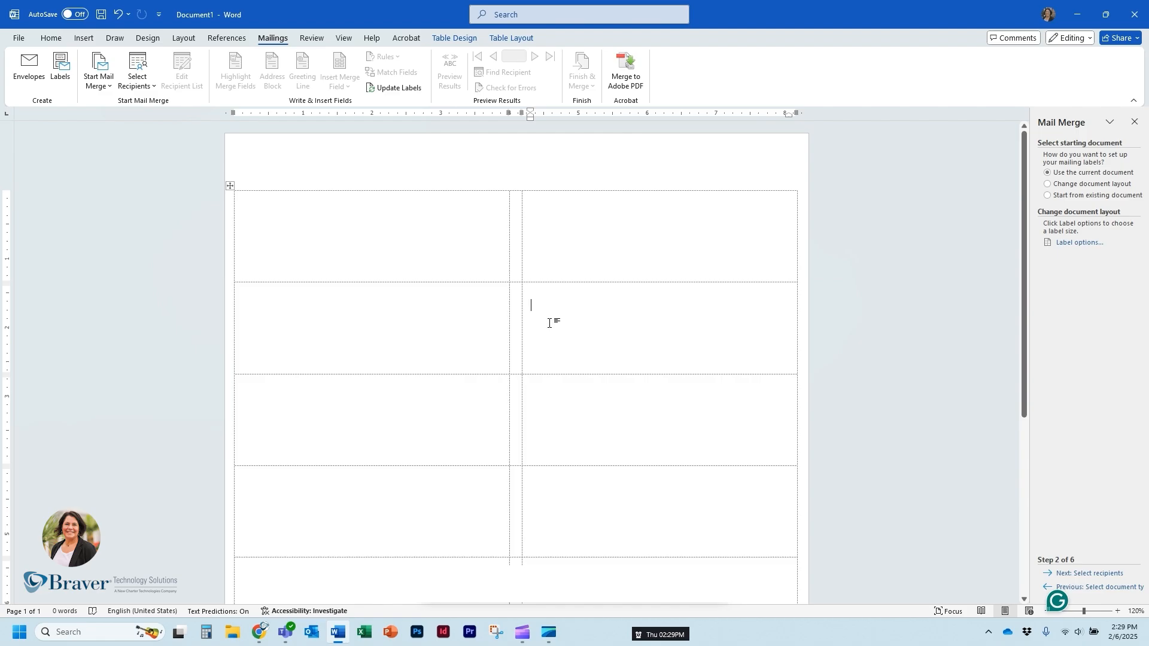
left_click(1083, 575)
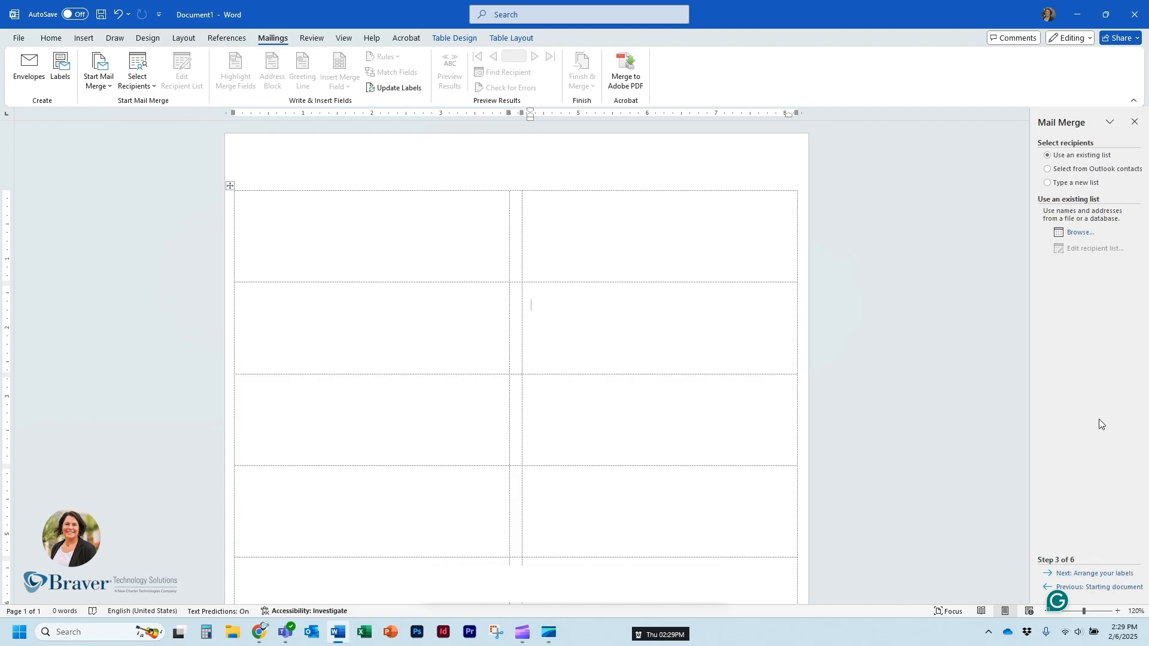
left_click(1077, 235)
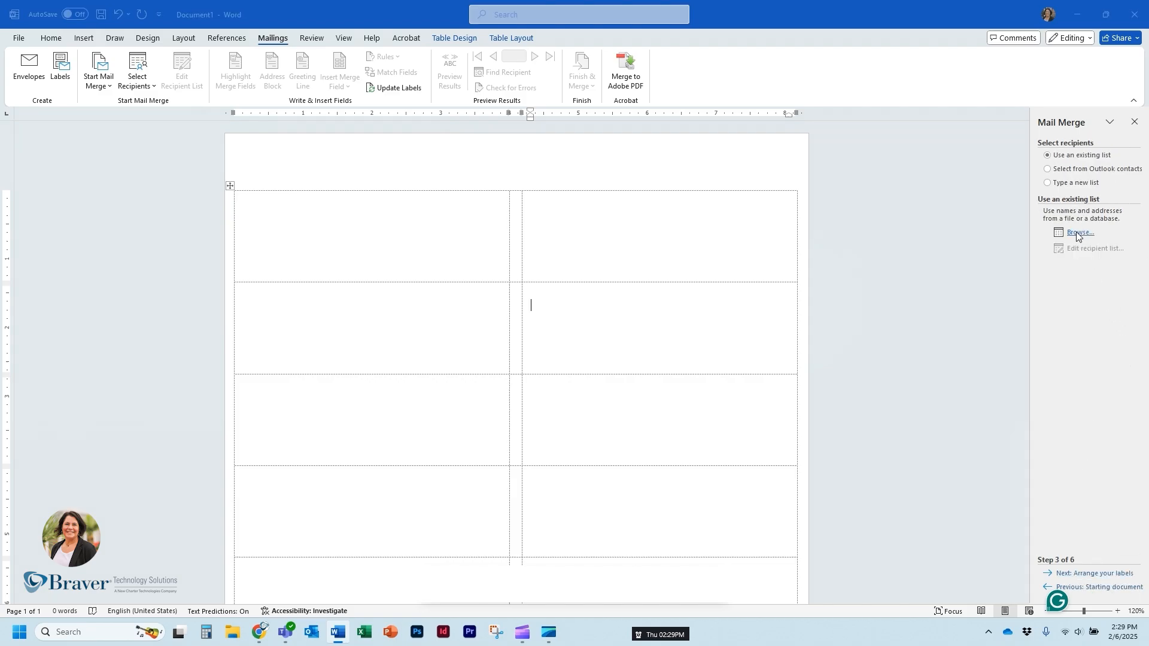
scroll(100, 171, "up", 5)
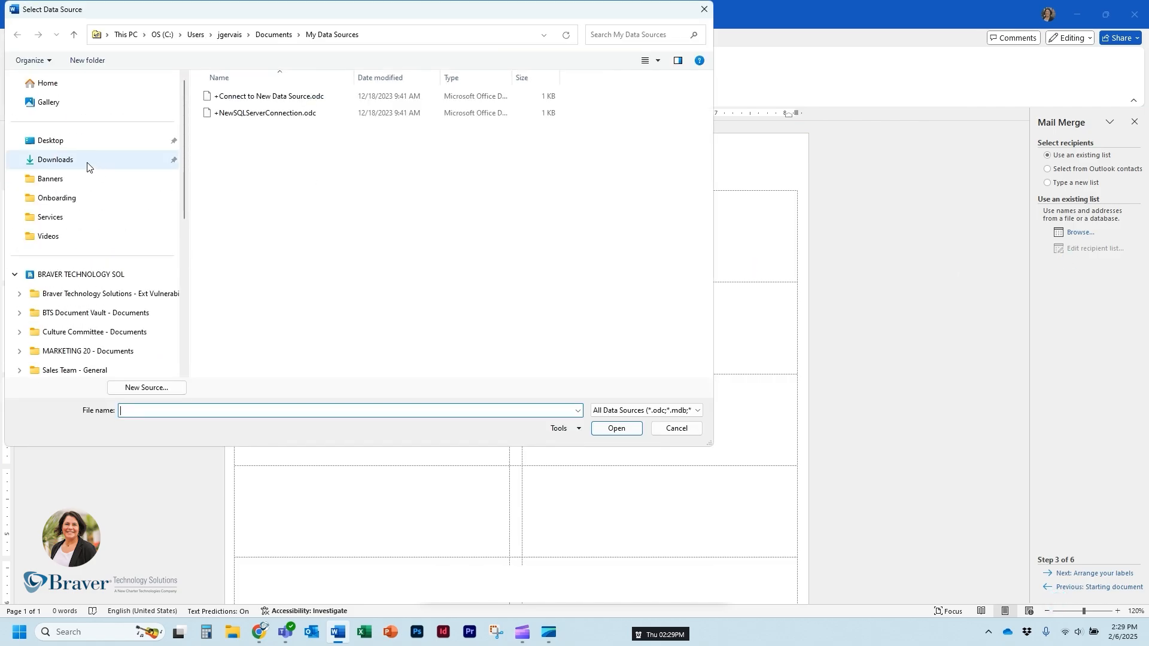
left_click(51, 141)
left_click(235, 110)
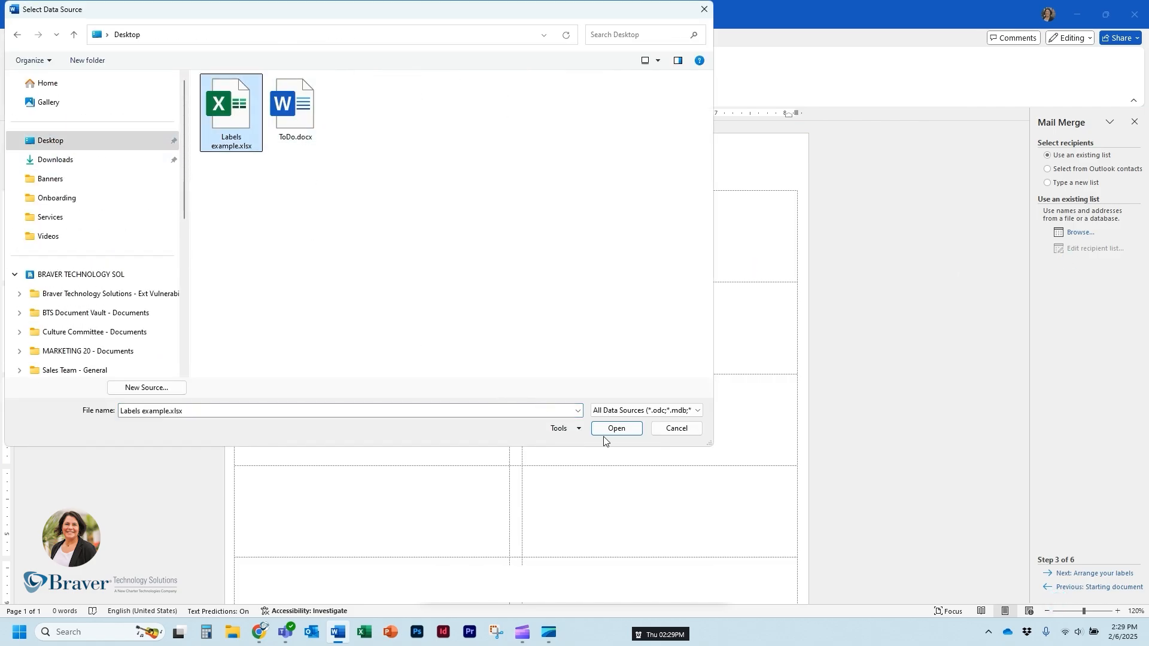
left_click(617, 429)
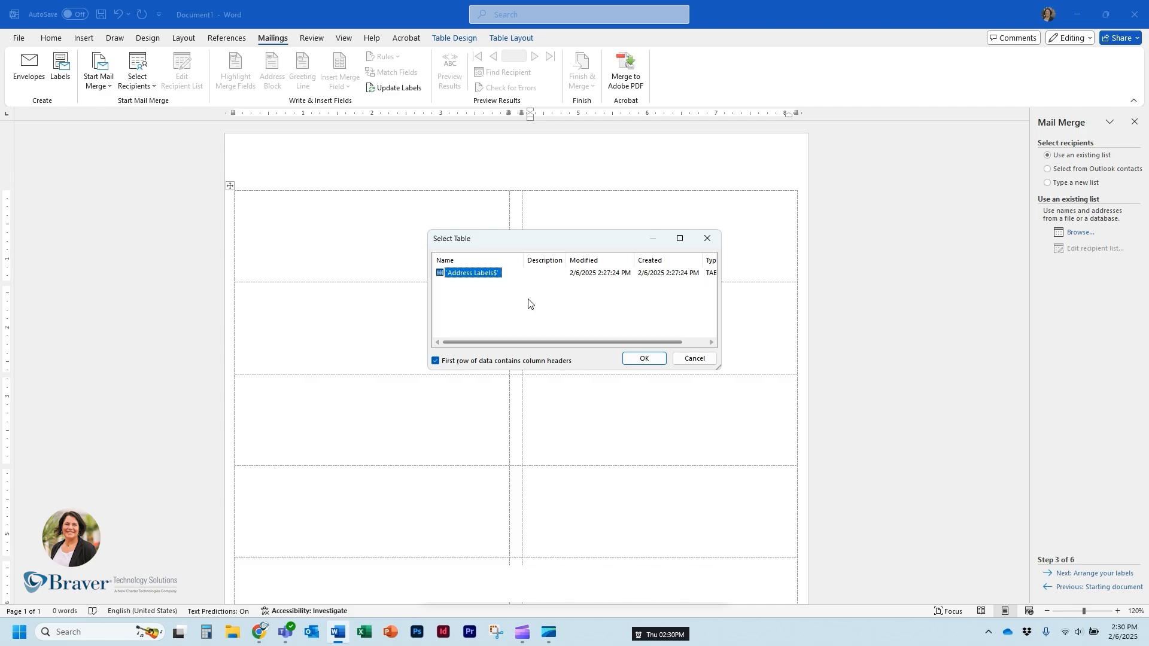
left_click(626, 358)
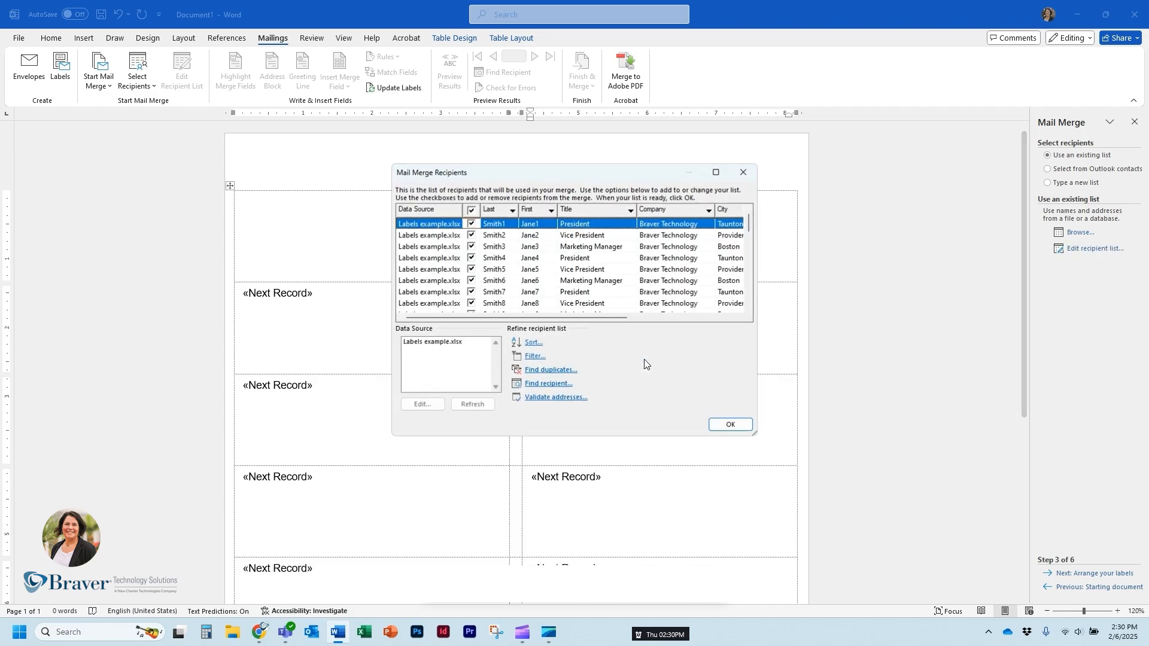
Step: Enlarge the Mail Merge Recipients dialog and review the recipient list from the first entry to the last
scroll(510, 243, "down", 11)
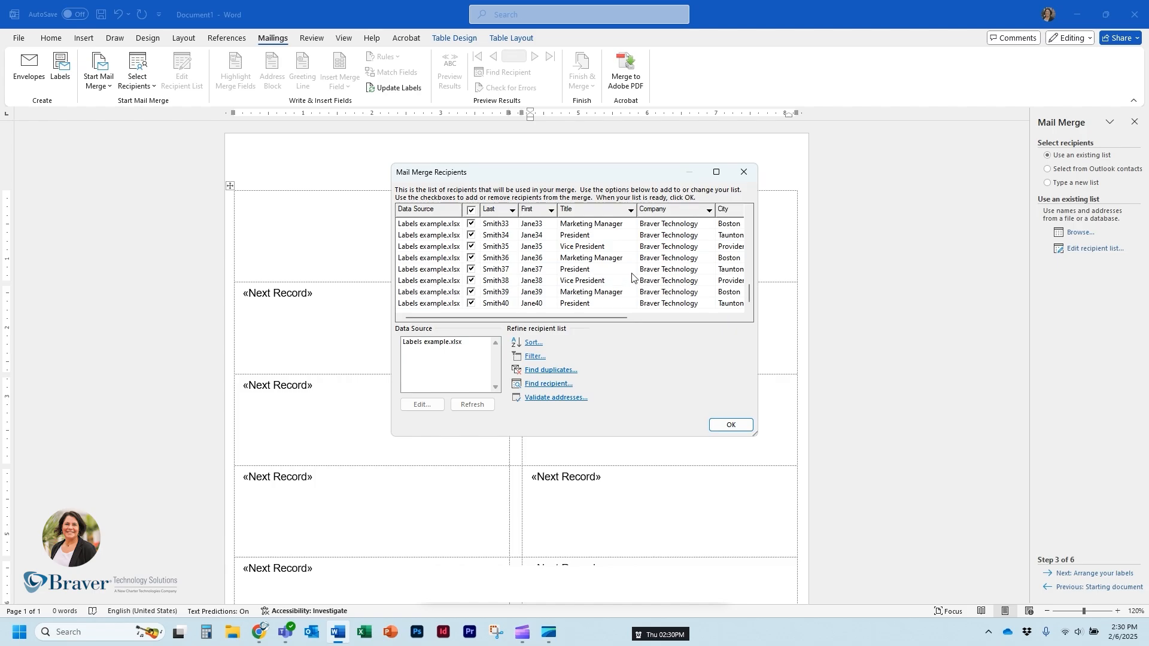
scroll(635, 276, "up", 11)
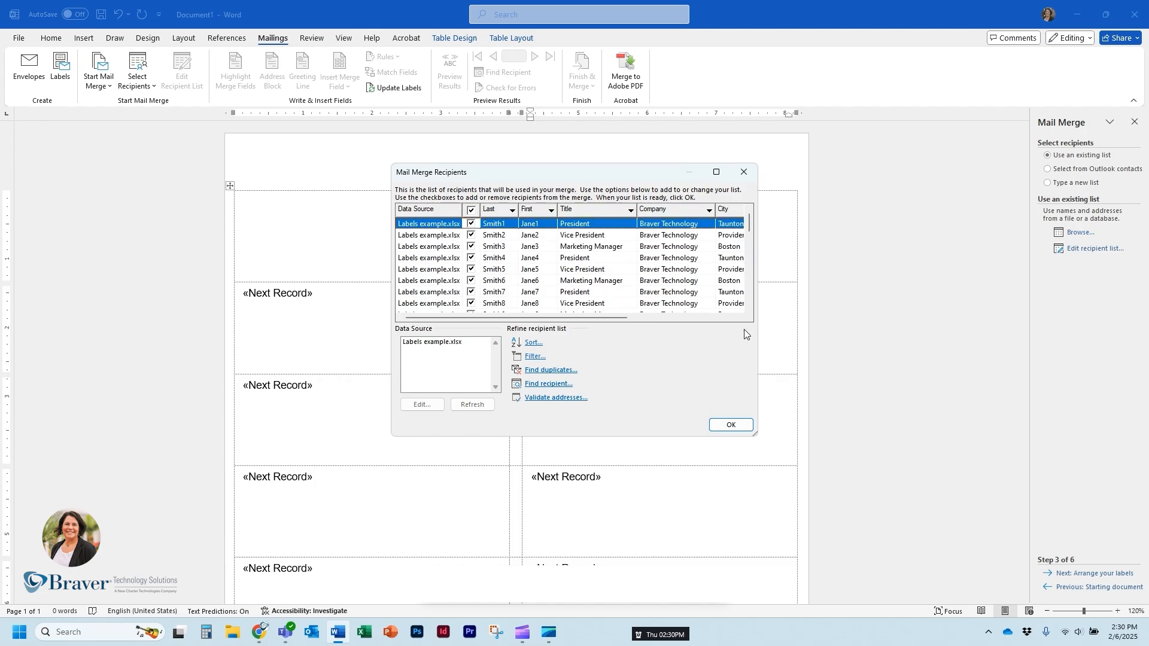
left_click_drag(756, 436, 775, 580)
scroll(587, 354, "down", 1)
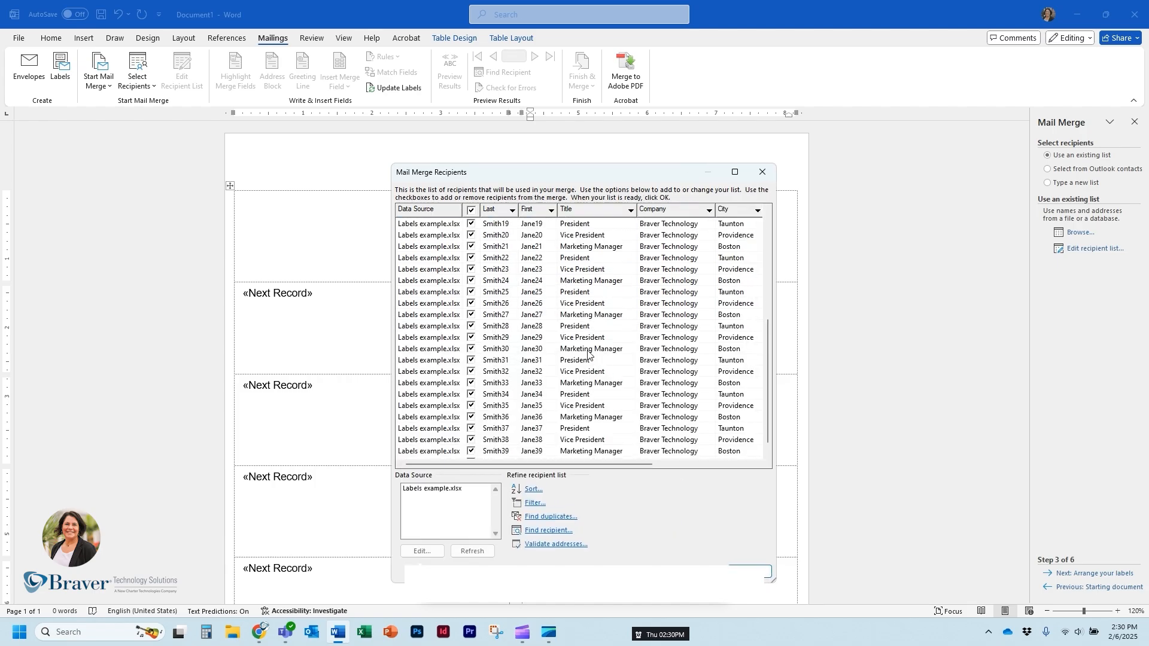
scroll(588, 354, "up", 1)
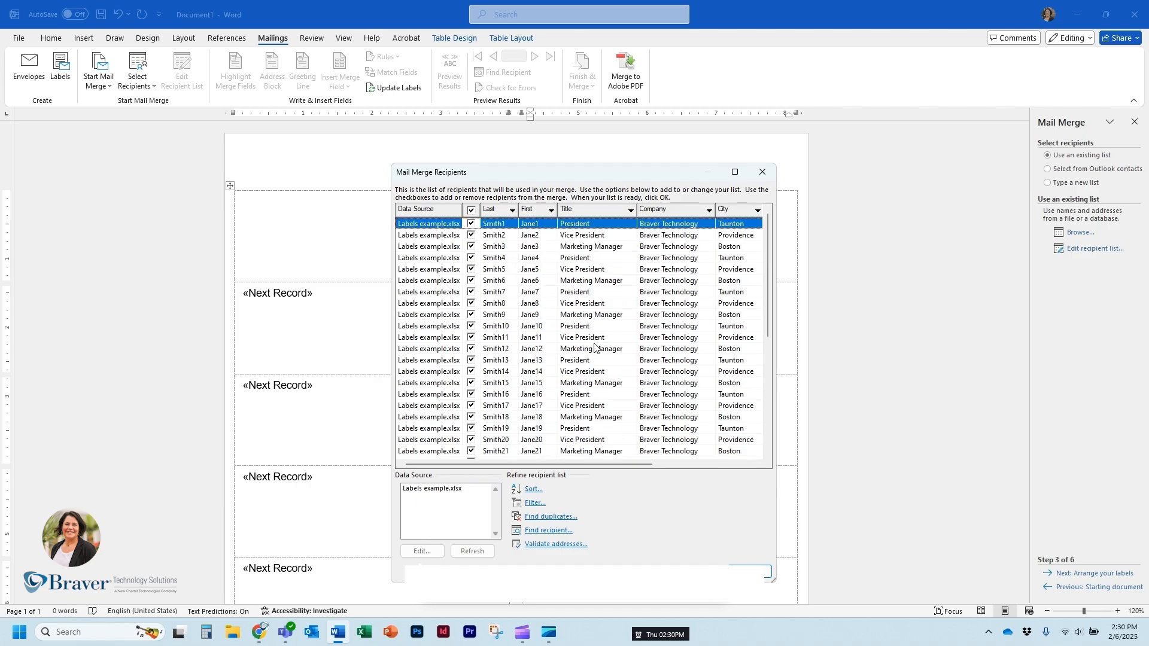
scroll(596, 316, "down", 6)
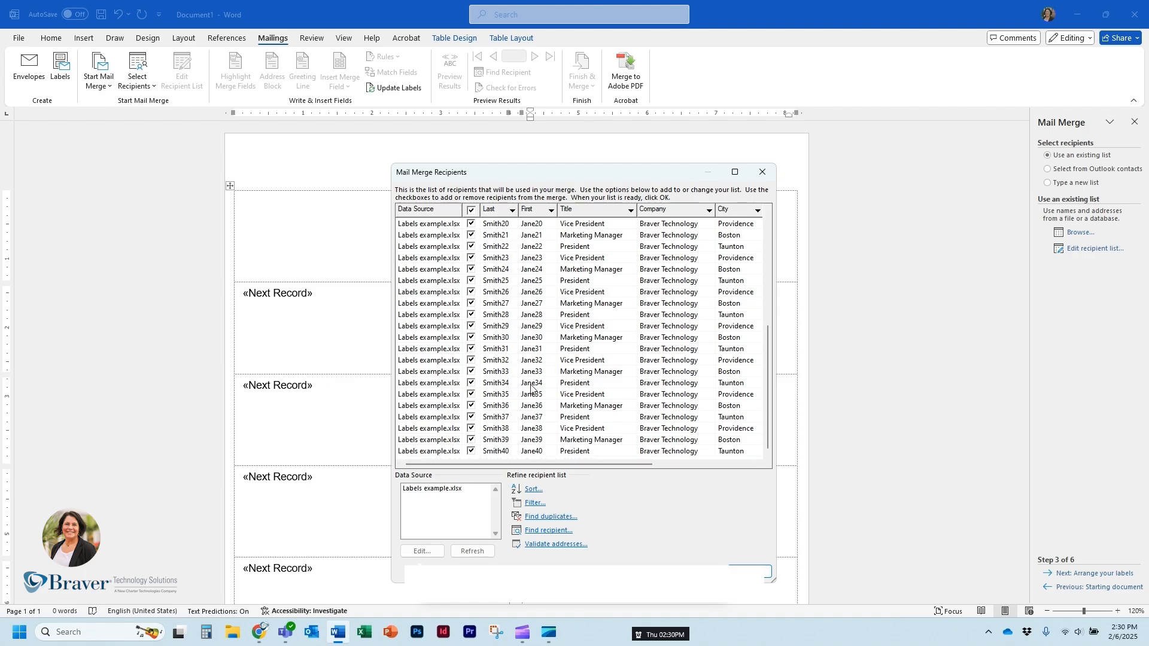
Step: Exclude the last two recipients from the merge, and include both of them again
left_click(471, 453)
left_click(471, 441)
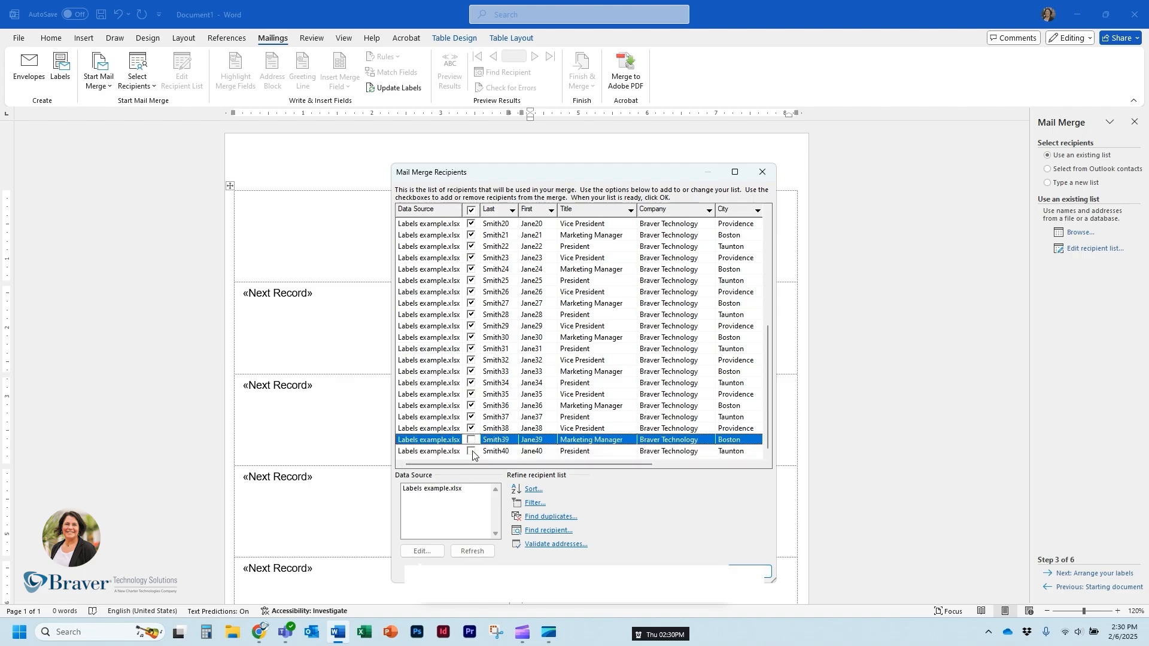
left_click(471, 452)
left_click(471, 441)
Step: Accept the recipient list with all entries included in the merge
scroll(556, 376, "up", 6)
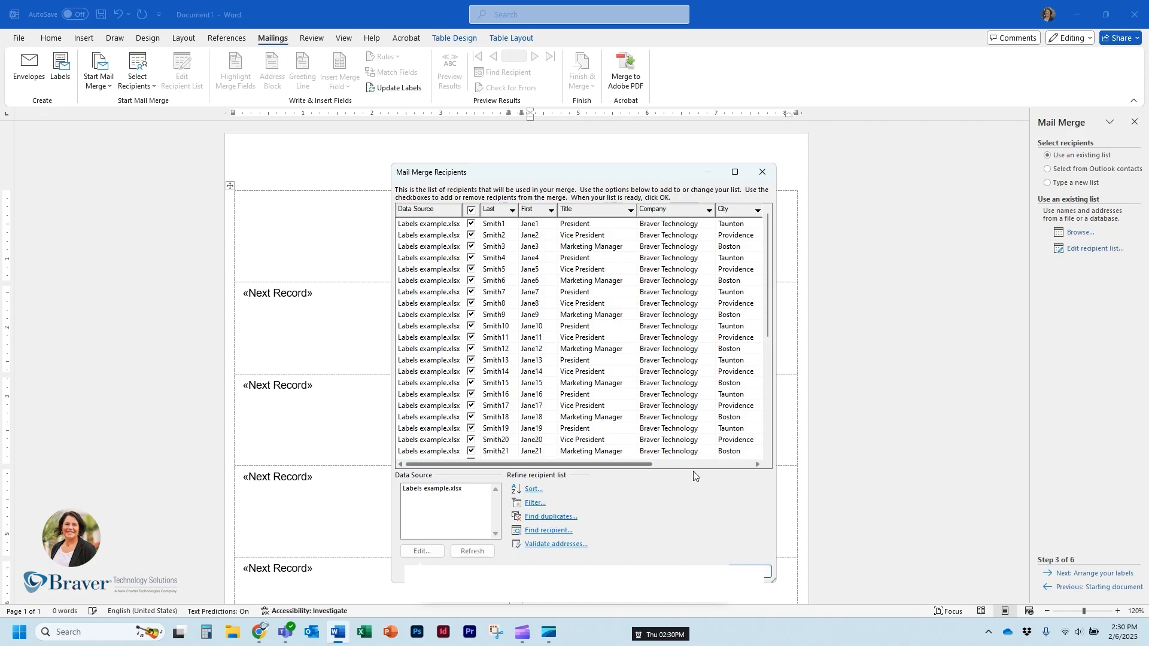
left_click_drag(665, 177, 635, 100)
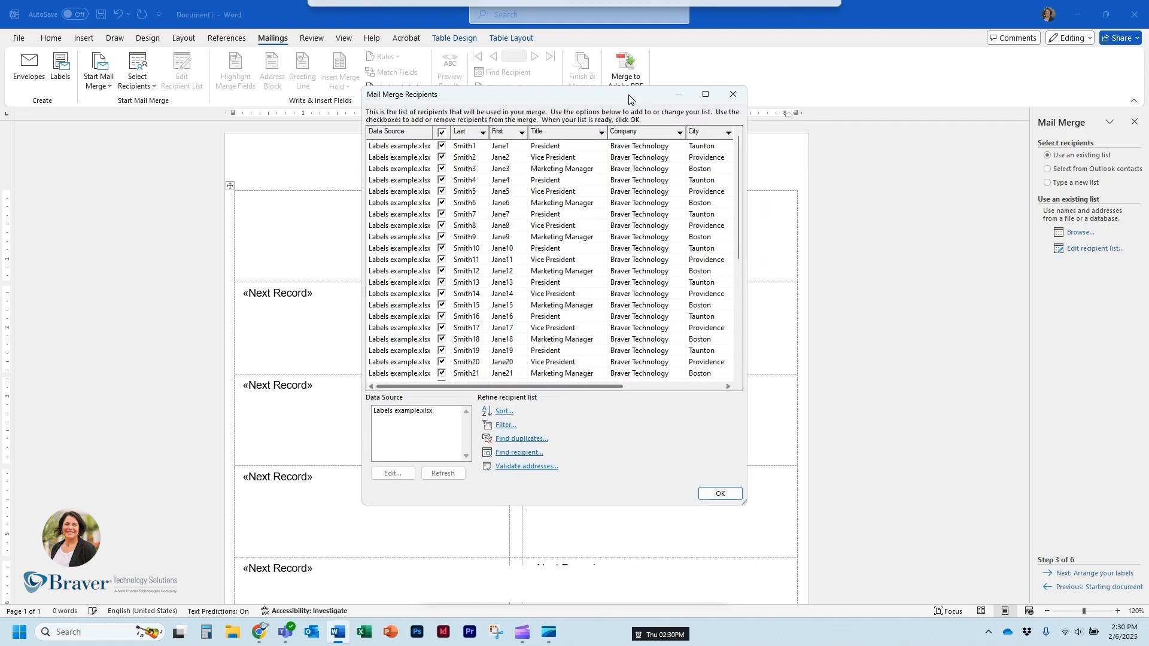
left_click(720, 495)
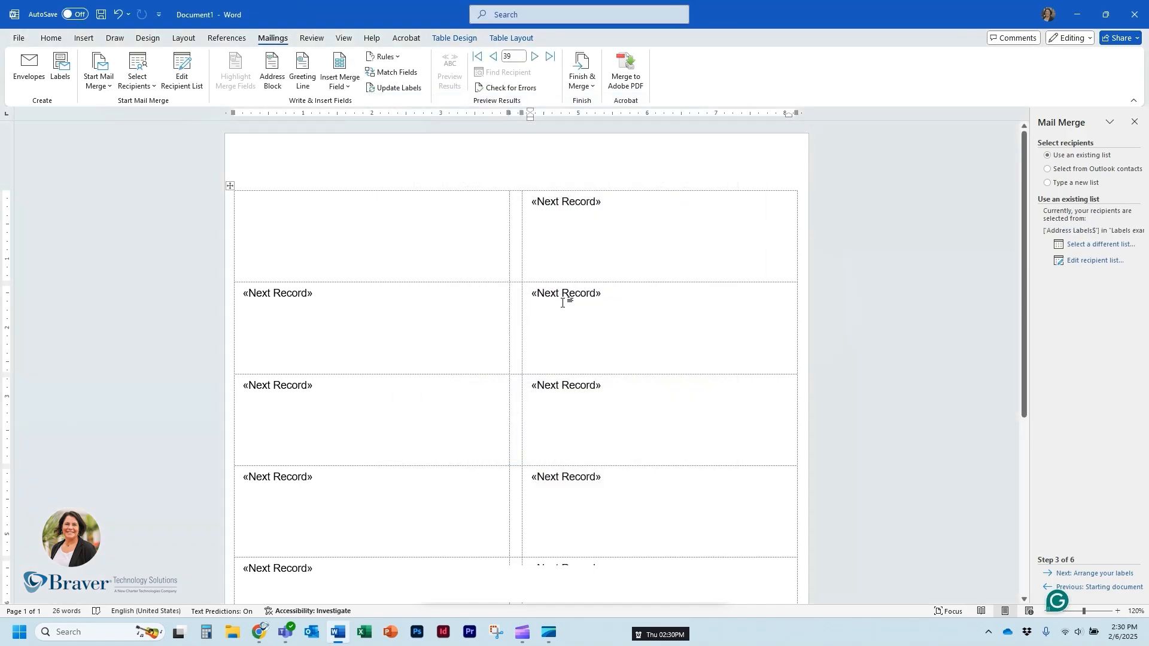
Step: Insert the First and Last merge fields, separated by a space, in the first label and start a new line below them
left_click(367, 254)
left_click(346, 88)
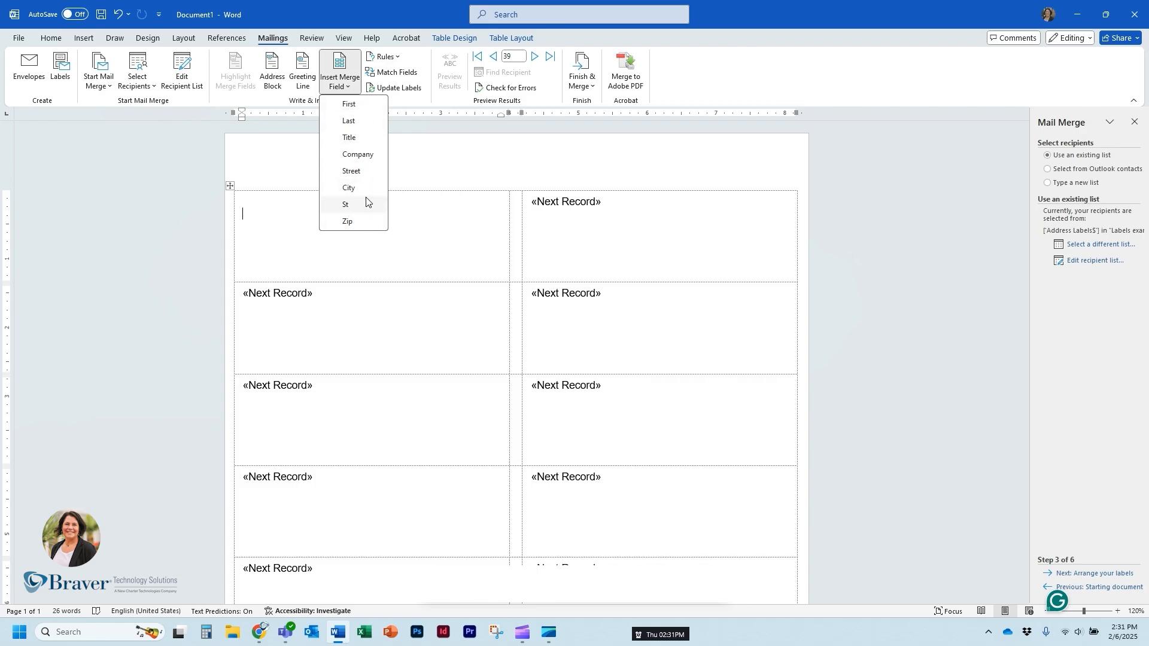
left_click(352, 105)
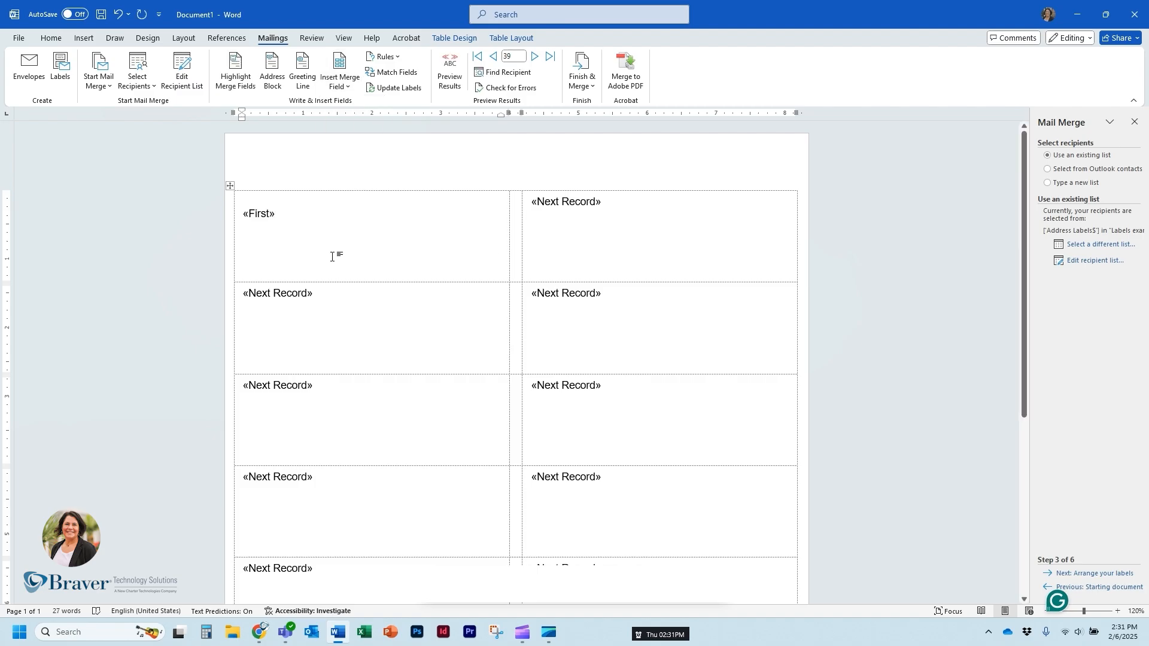
left_click(338, 87)
left_click(366, 122)
key("Return")
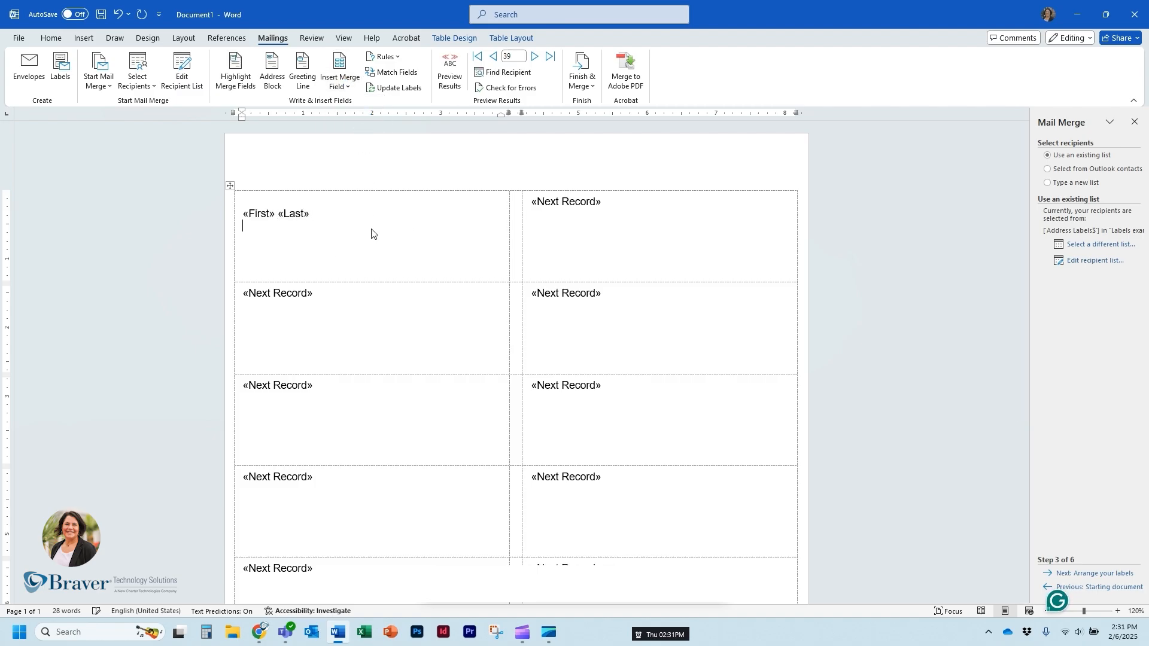
Step: Insert the Title, Company and Street merge fields on separate lines below the name in the first label, and start another line
left_click(336, 87)
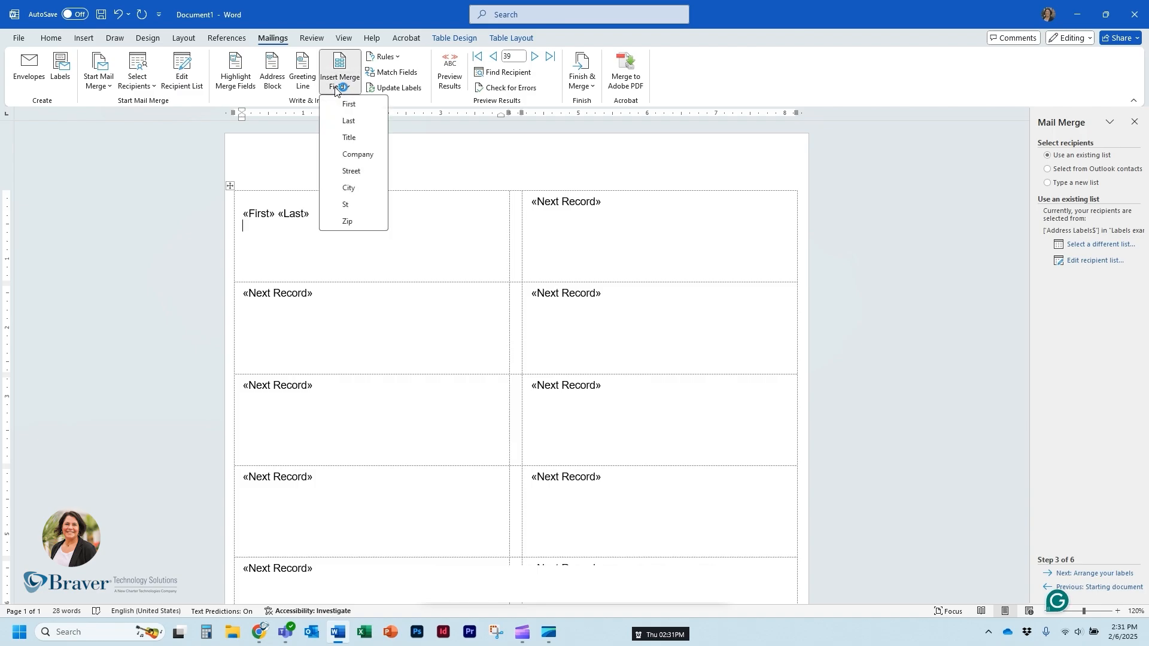
left_click(354, 138)
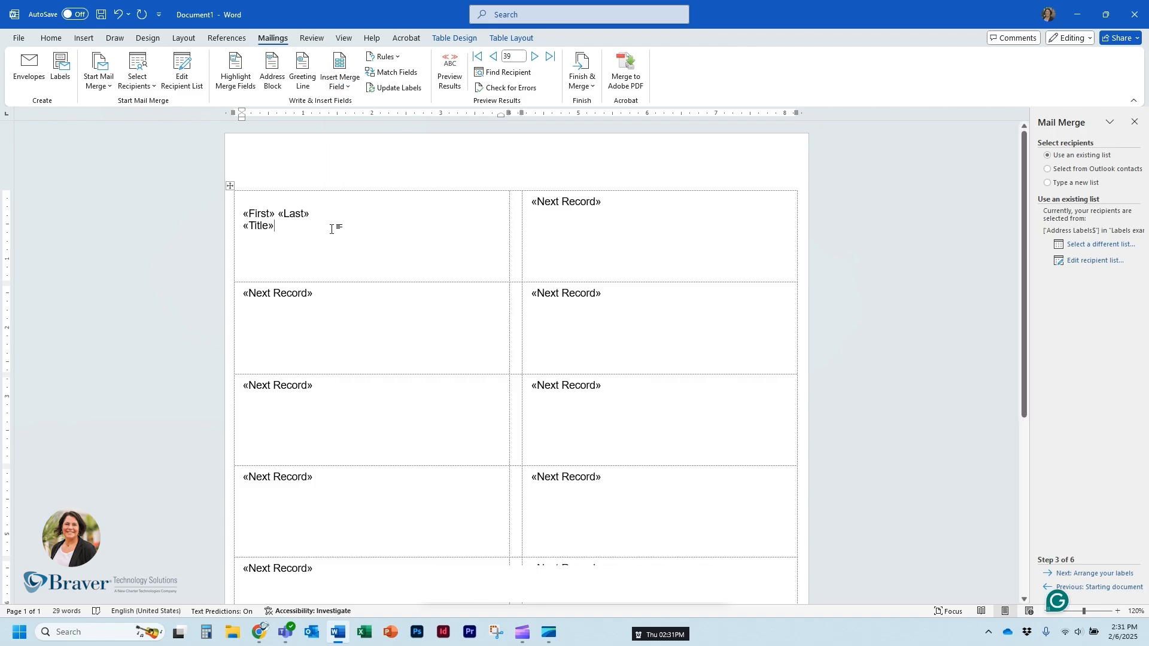
key("Return")
left_click(338, 83)
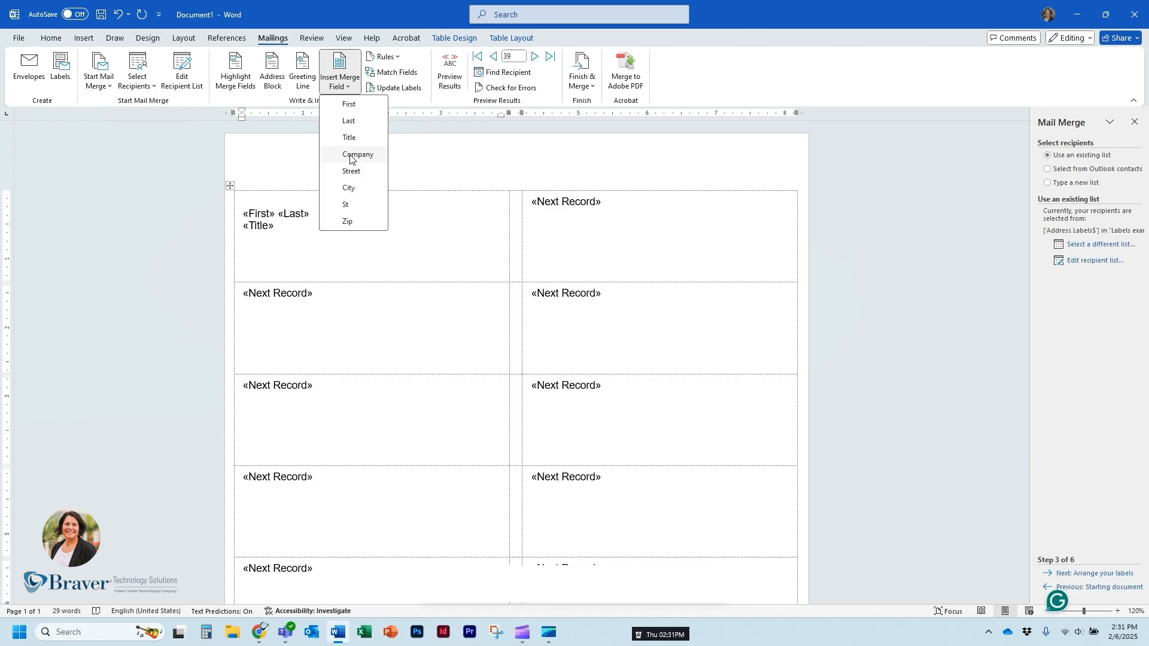
left_click(351, 156)
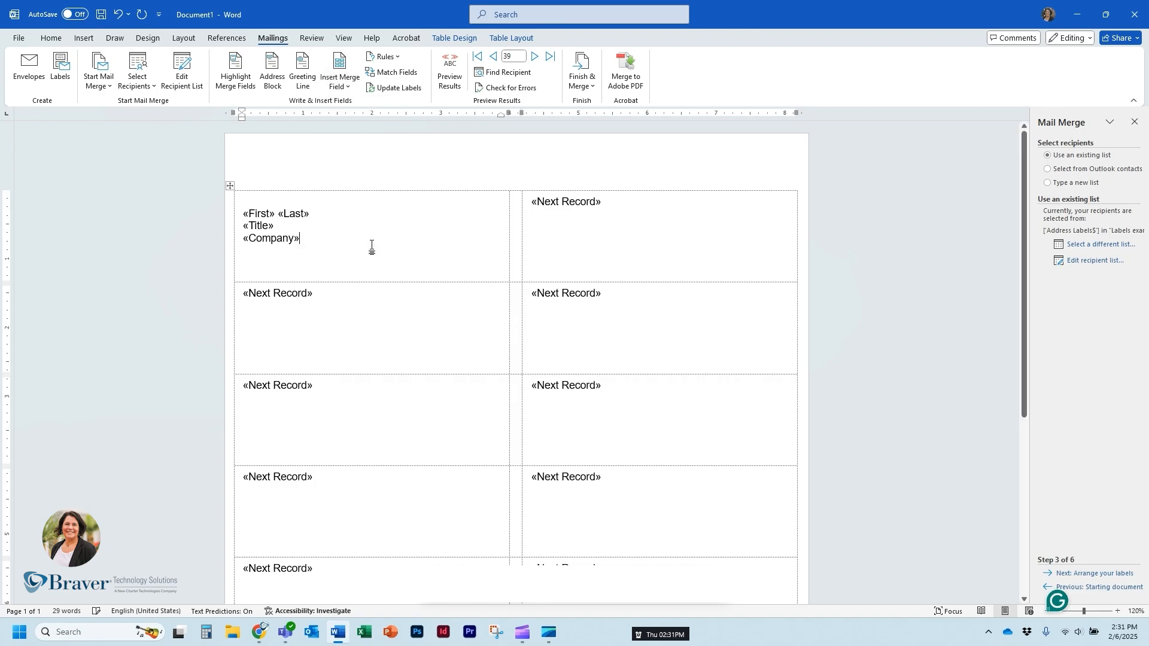
left_click(340, 84)
left_click(347, 172)
key("Return")
Step: Insert the City, St and Zip merge fields on the last line, with a comma after City and a space before Zip
left_click(340, 84)
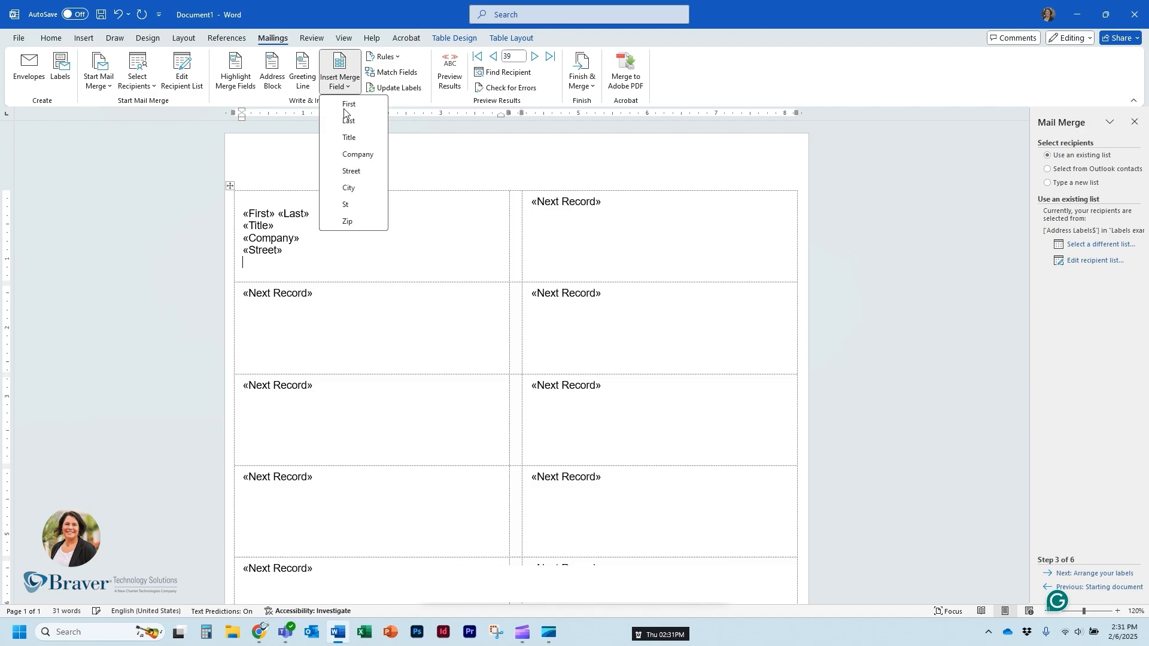
left_click(350, 190)
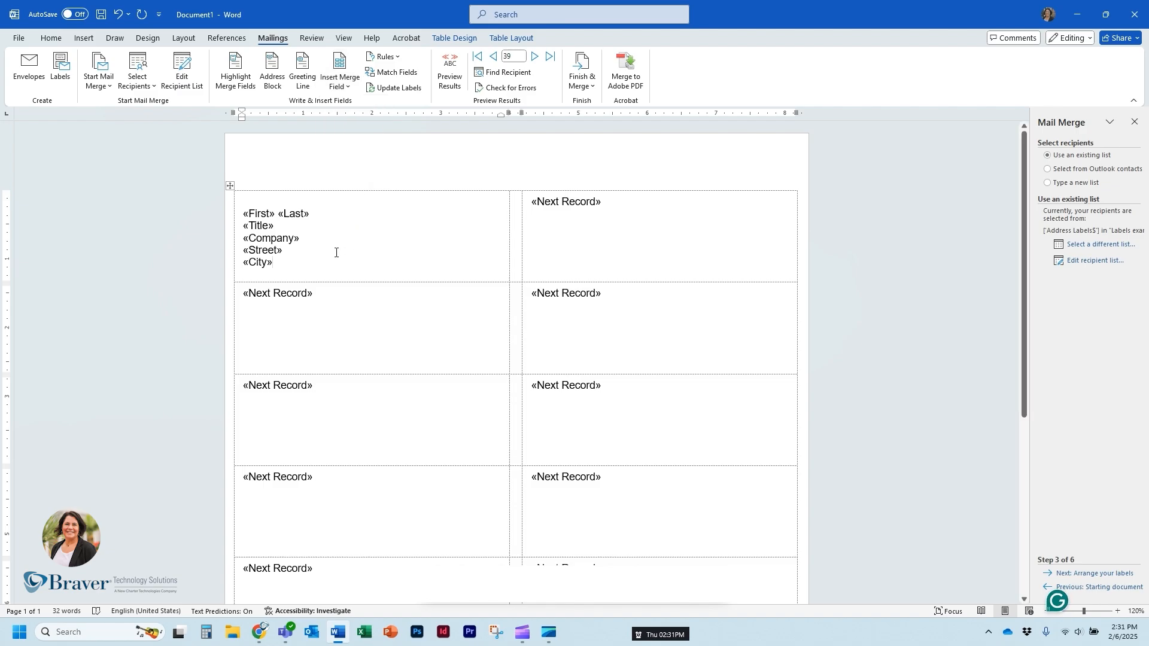
type(",")
left_click(341, 87)
left_click(371, 208)
left_click(340, 85)
left_click(361, 220)
Step: Center the entire block of merge fields horizontally in the first label
left_click(253, 219)
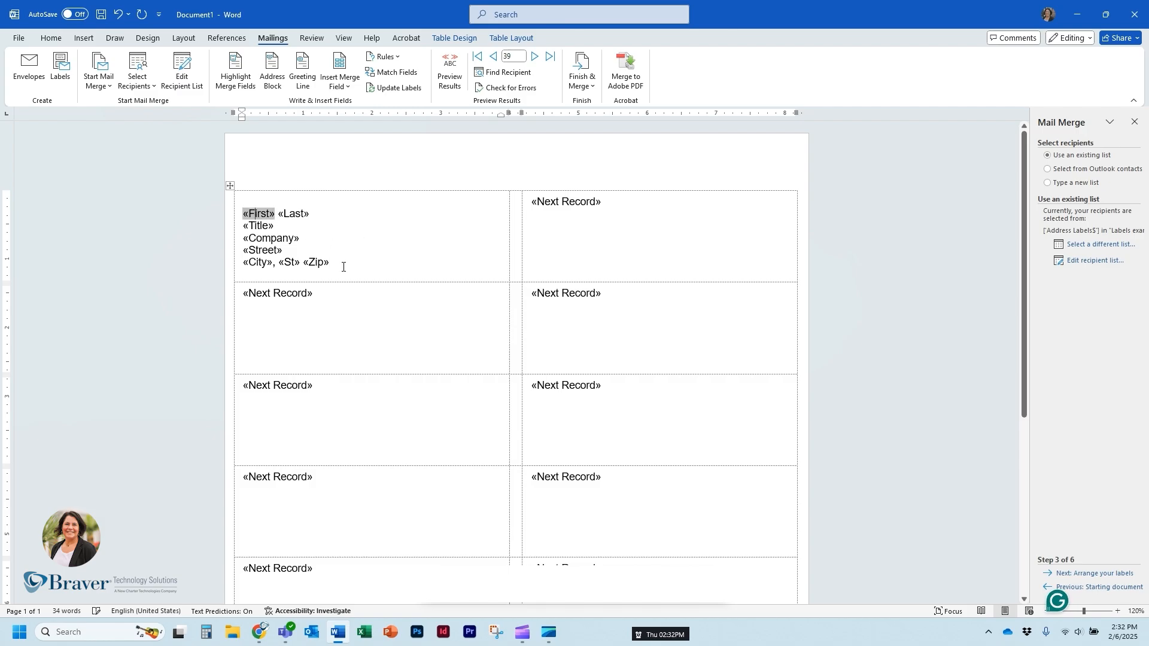
left_click(368, 272)
mouse_move(241, 212)
left_mouse_down()
mouse_move(351, 259)
mouse_move(278, 264)
mouse_move(243, 211)
left_mouse_up()
left_click(350, 263)
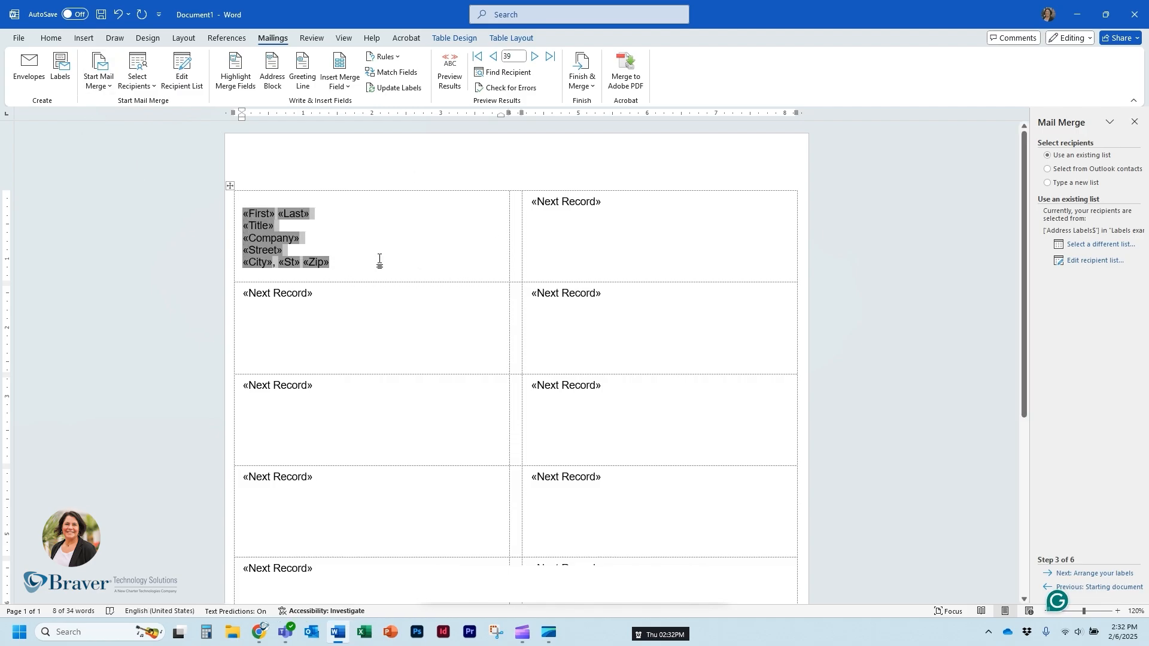
left_click(51, 38)
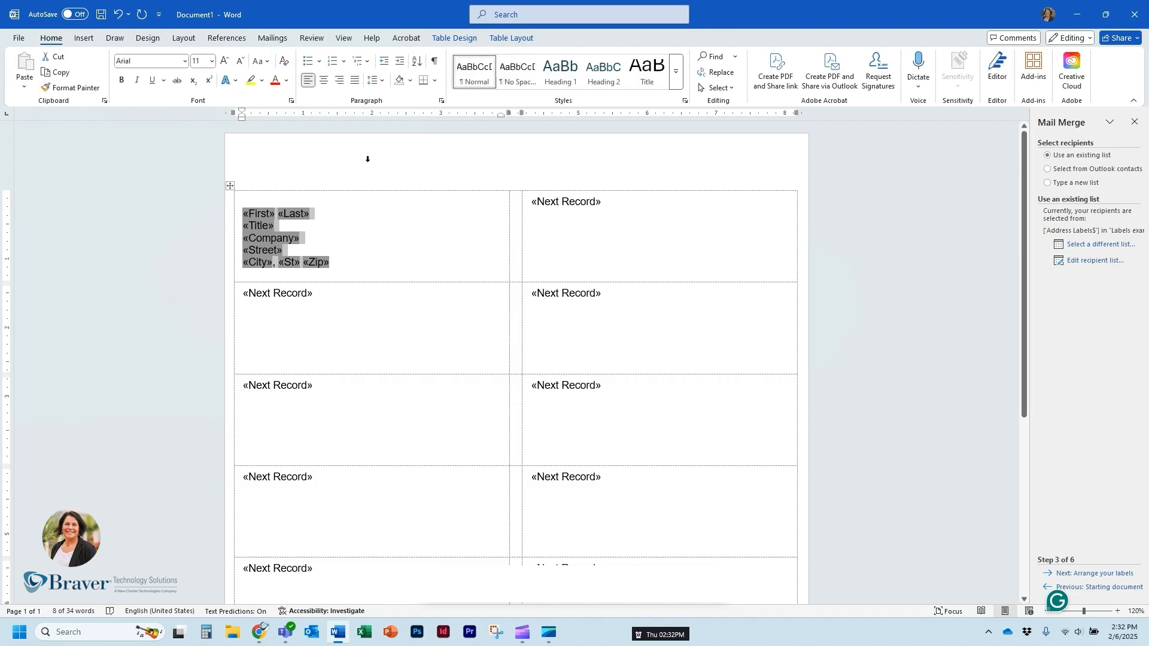
left_click(324, 80)
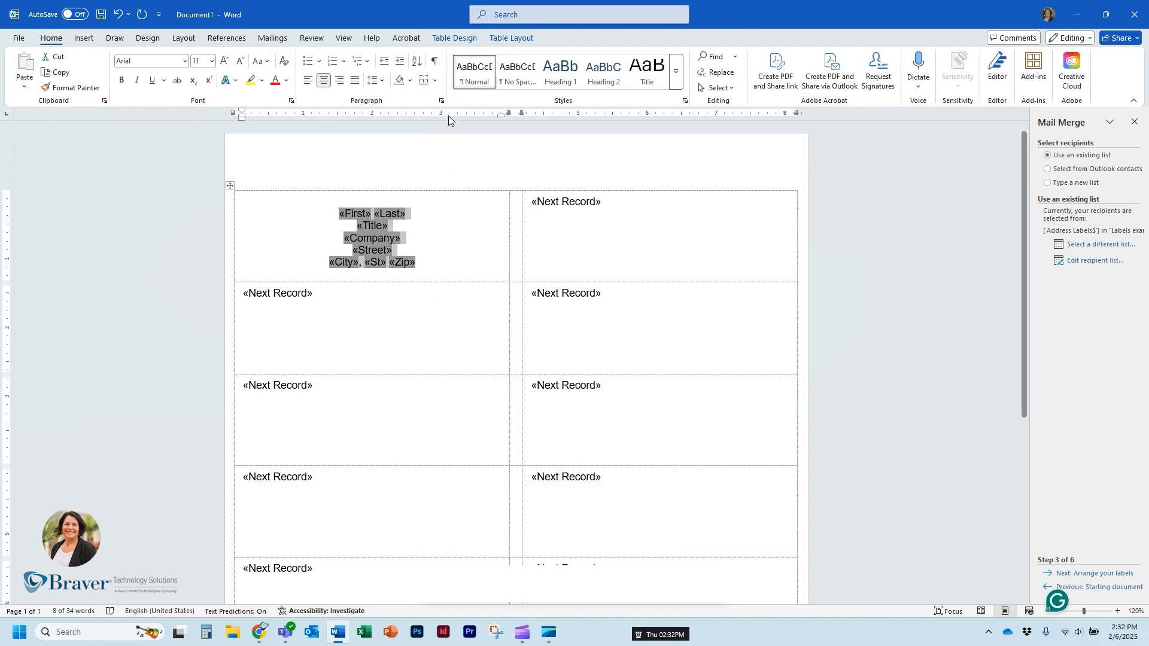
Step: Check the paragraph indentation and spacing settings of the first label's address block
left_click(442, 101)
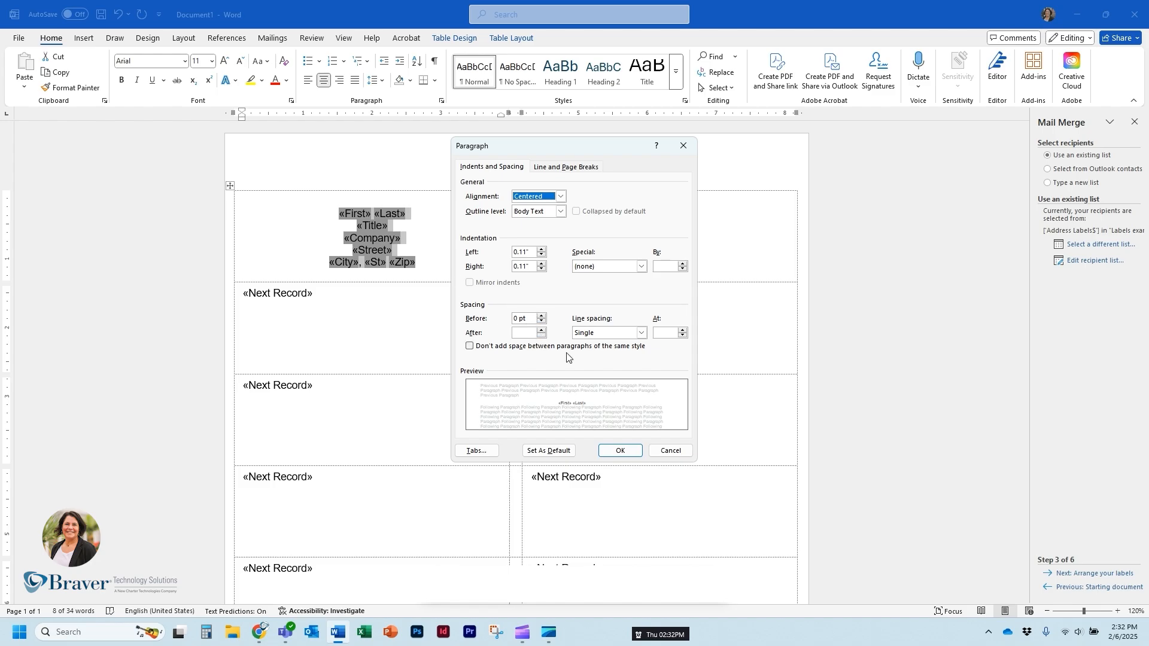
left_click(621, 450)
left_click(403, 336)
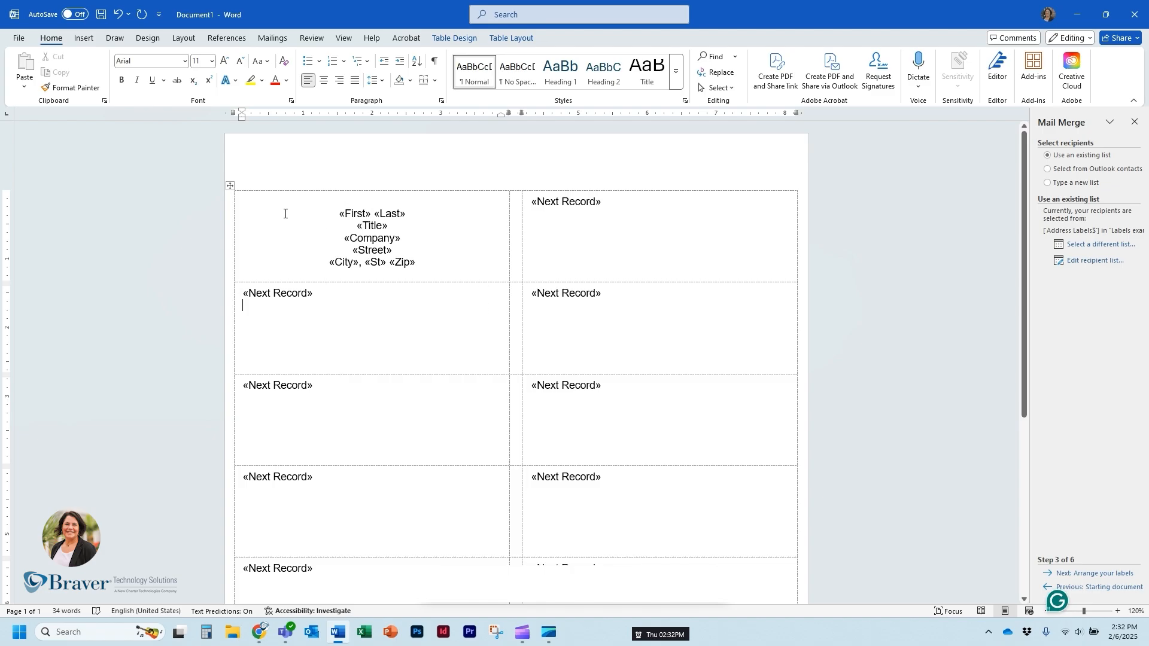
Step: Set the vertical alignment of all label cells in the table to Center
mouse_move(284, 213)
left_mouse_down()
mouse_move(549, 254)
mouse_move(539, 601)
mouse_move(586, 487)
left_mouse_up()
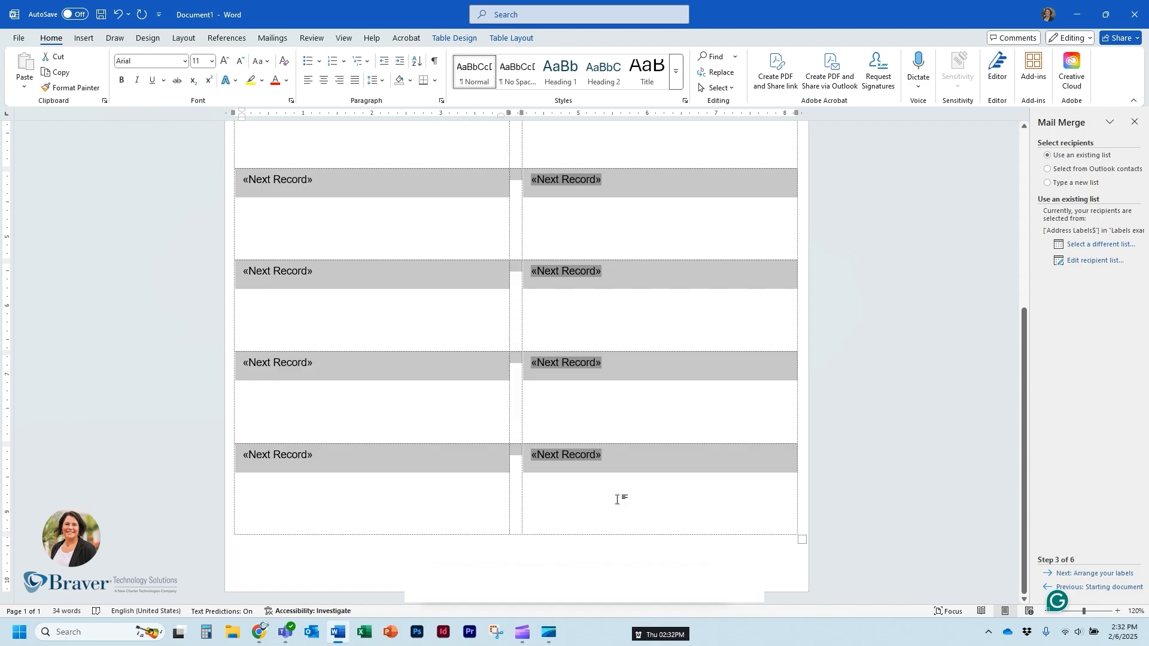
right_click(626, 459)
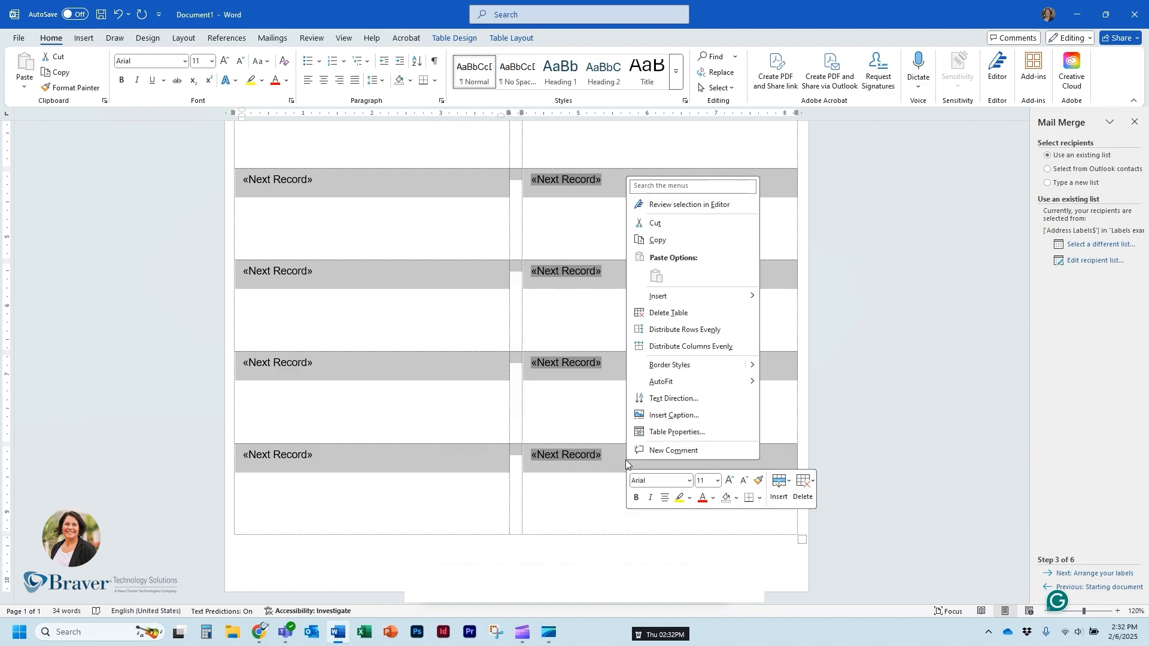
left_click(665, 433)
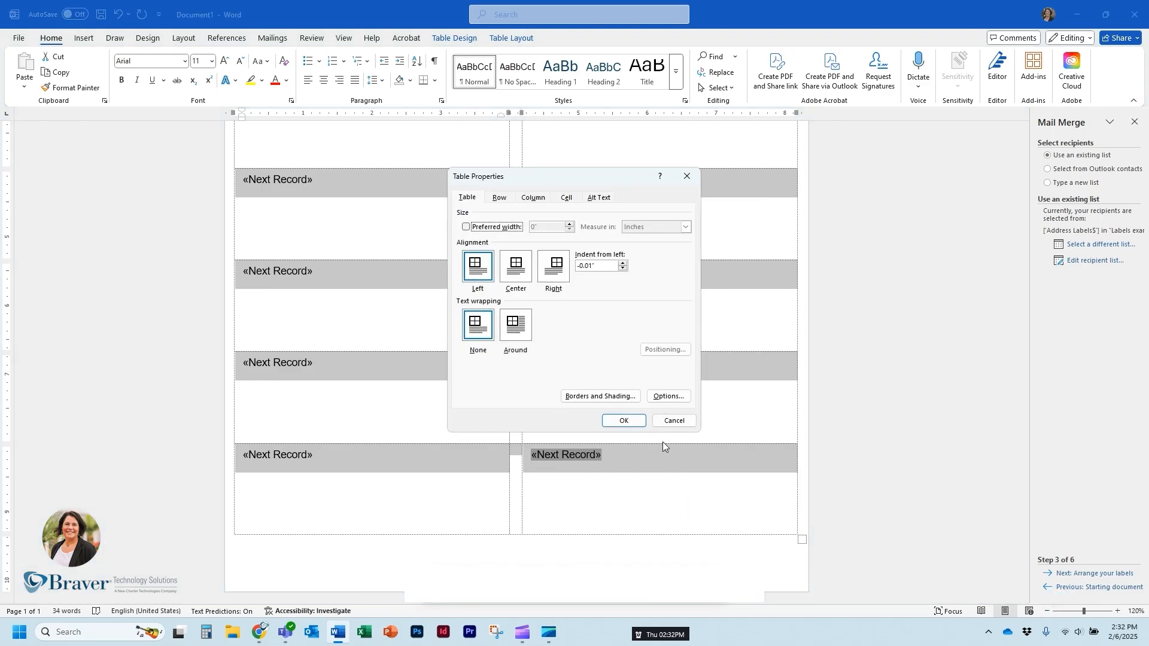
left_click(567, 198)
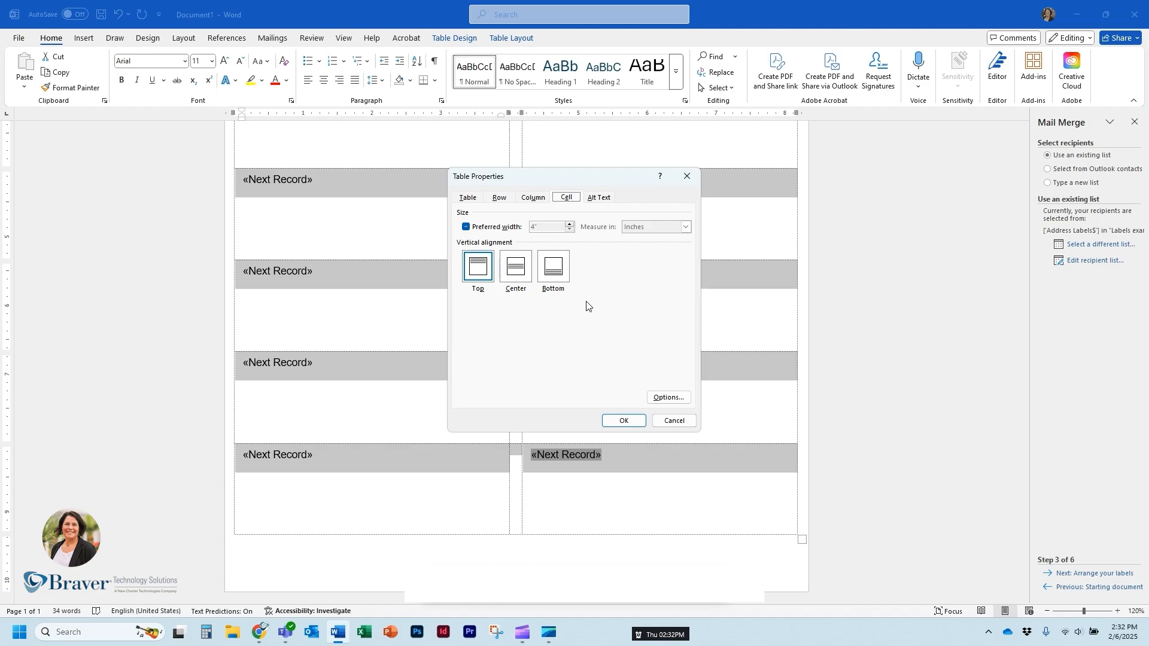
left_click(515, 270)
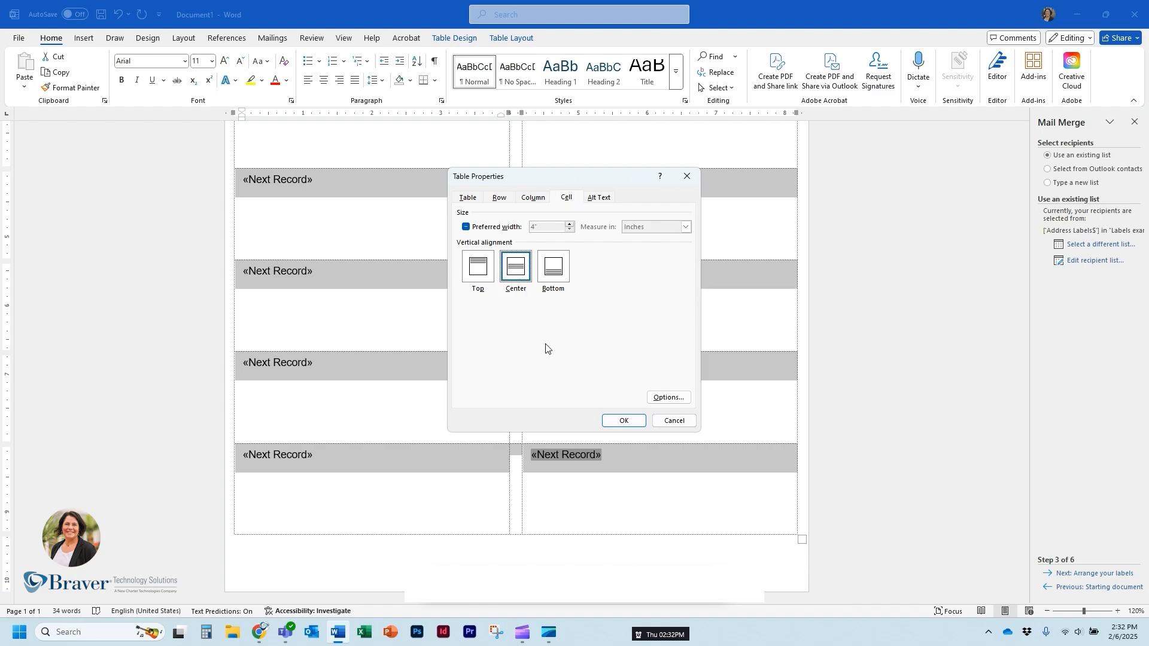
left_click(623, 421)
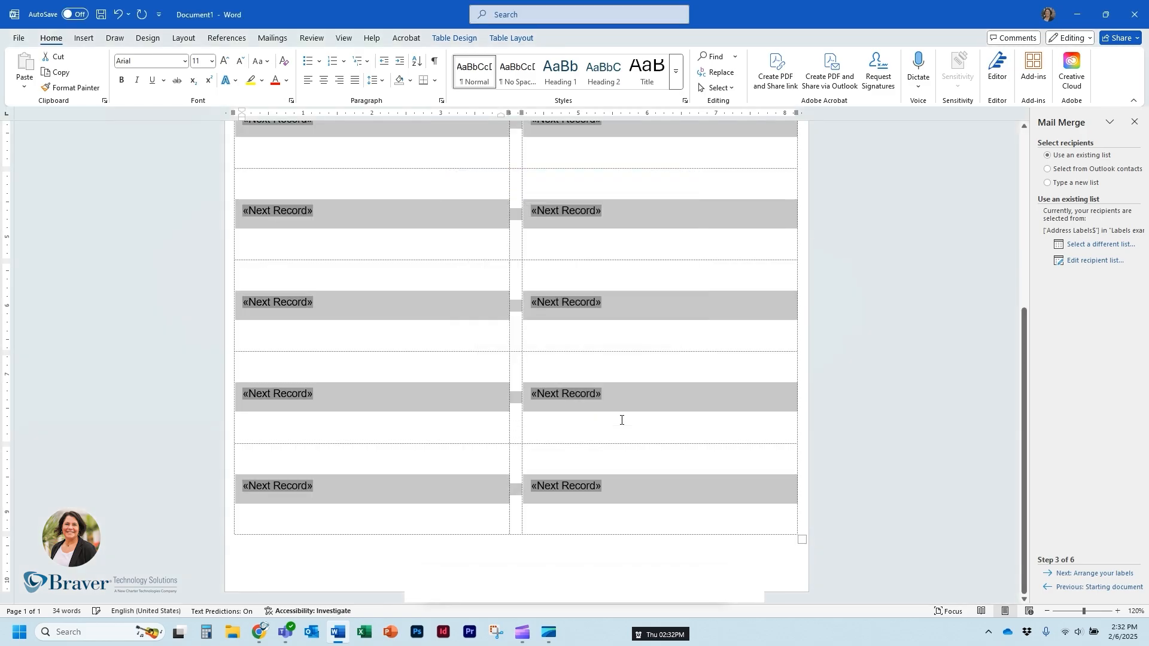
Step: Remove the blank line above the name fields in the first label and keep the name line horizontally centered
scroll(421, 385, "up", 5)
left_click(433, 248)
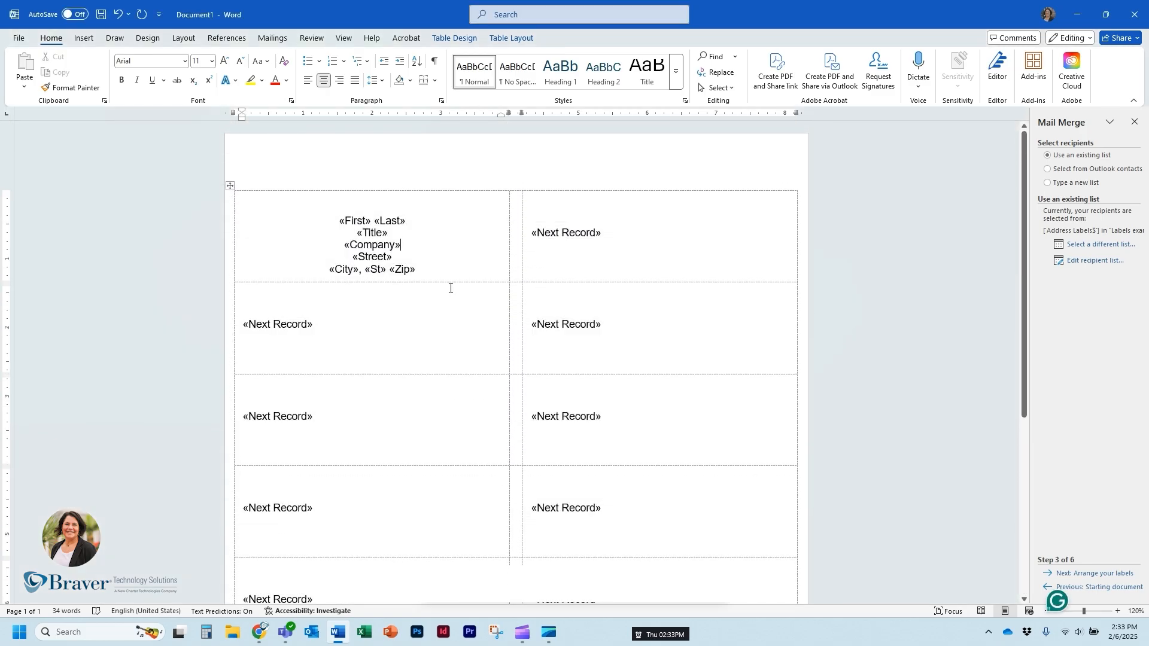
double_click(344, 221)
key("ctrl+l")
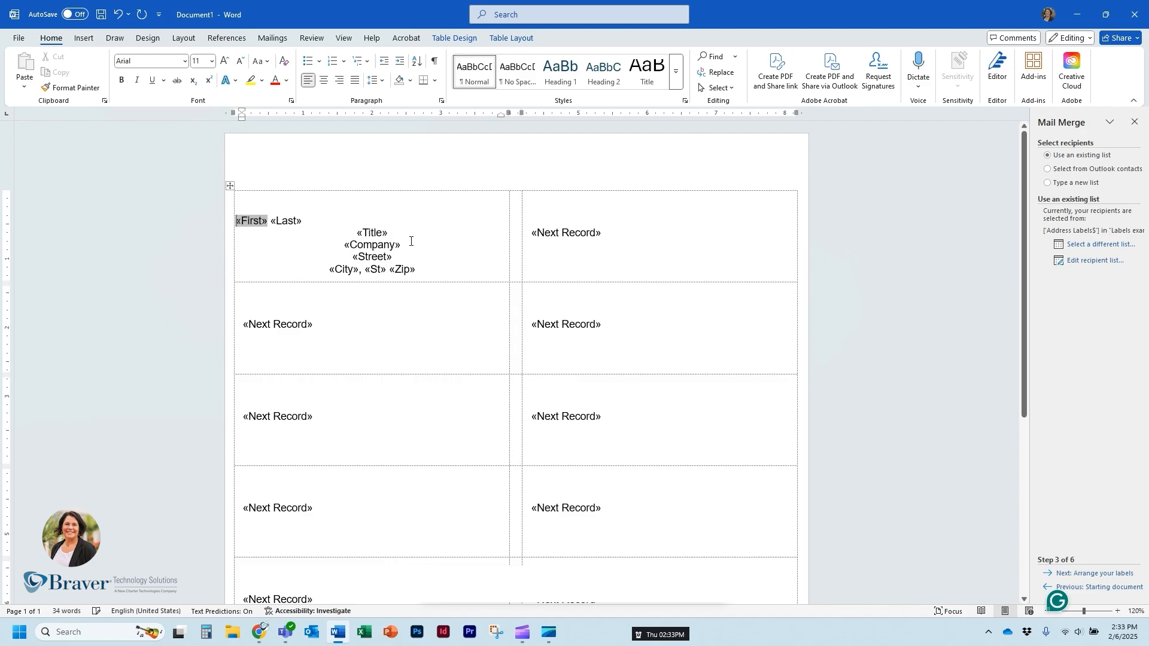
triple_click(311, 212)
key("ctrl+e")
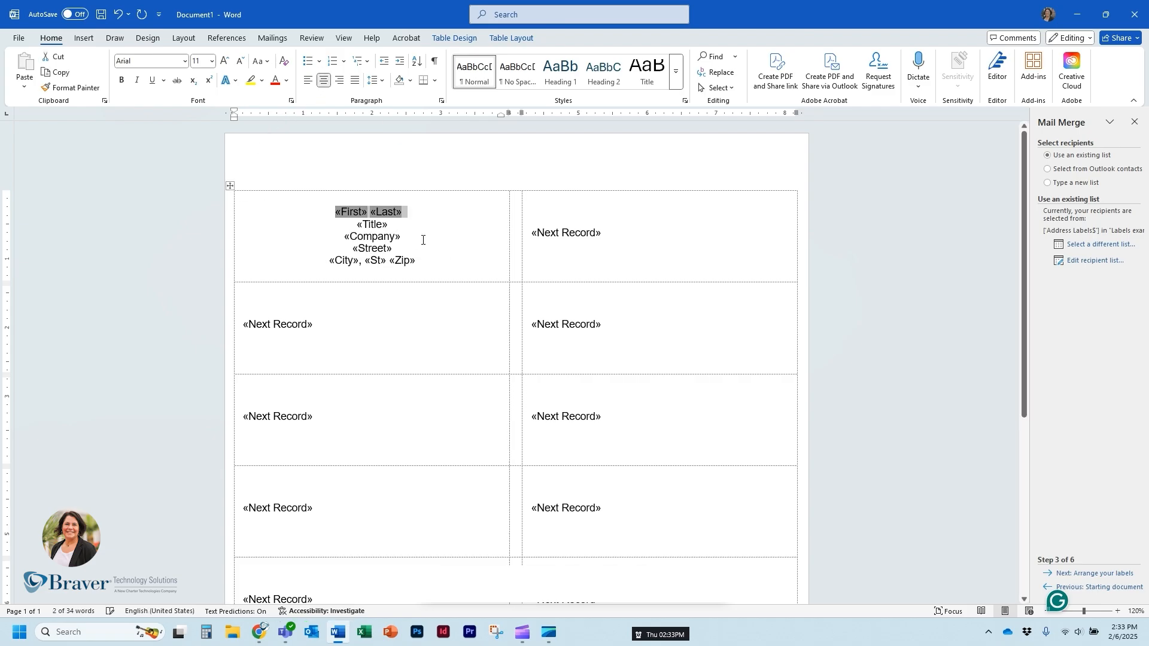
left_click(422, 240)
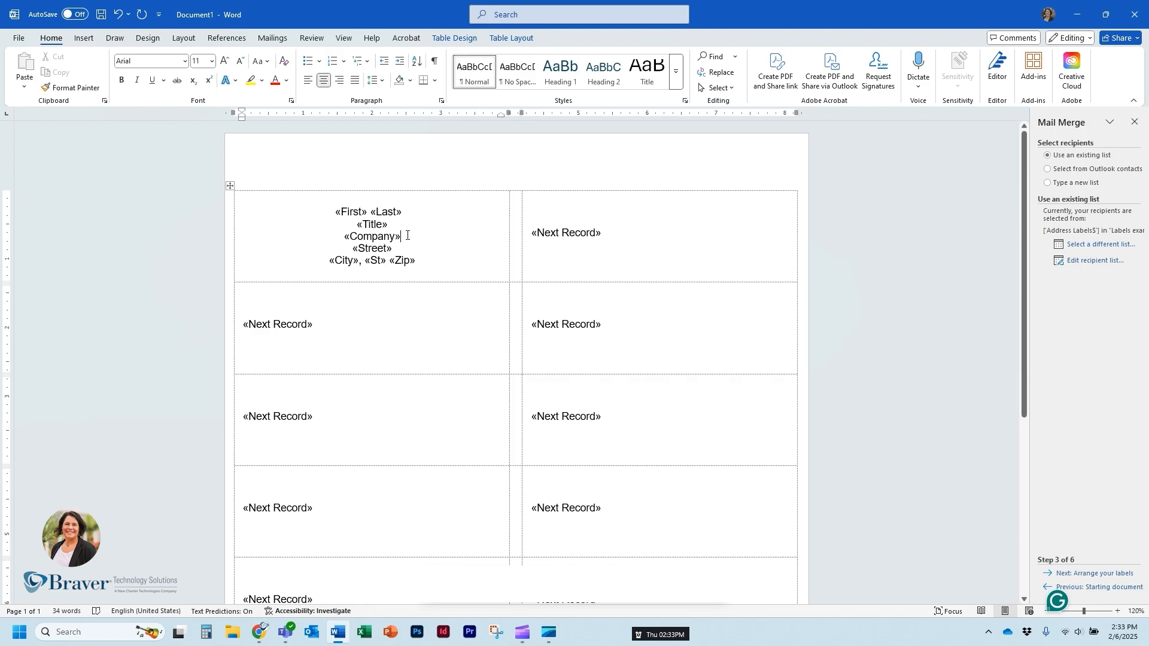
Step: Format the Company field in the first label with font size 12 and the standard blue font color
left_click_drag(407, 235, 344, 237)
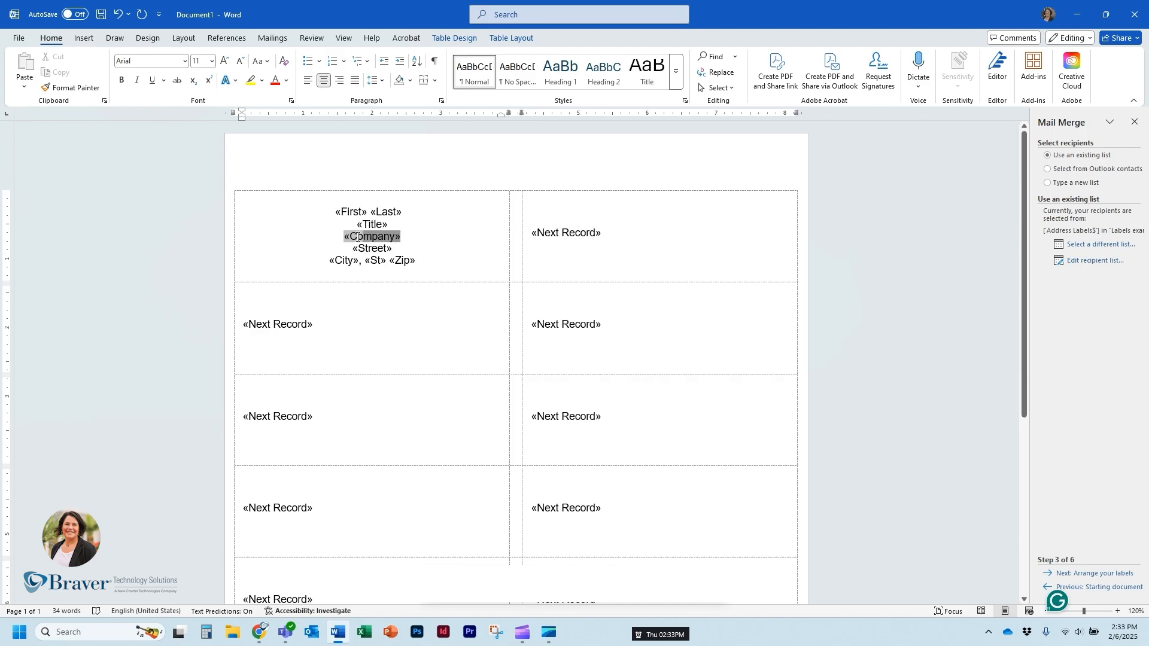
left_click(212, 62)
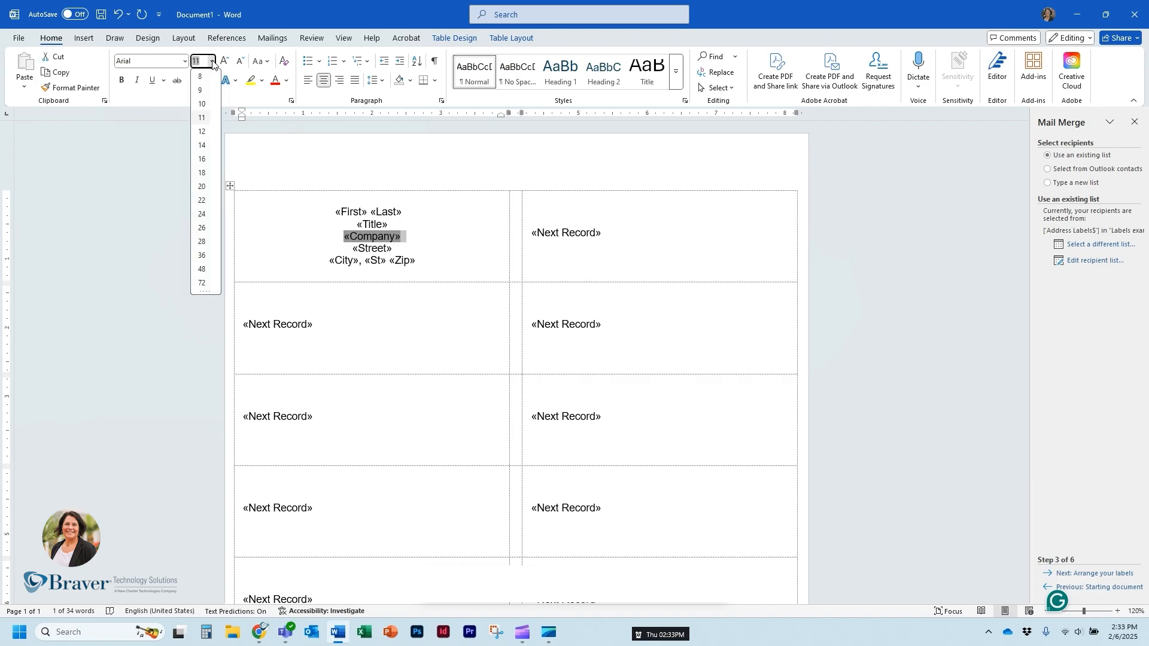
left_click(202, 132)
left_click(286, 80)
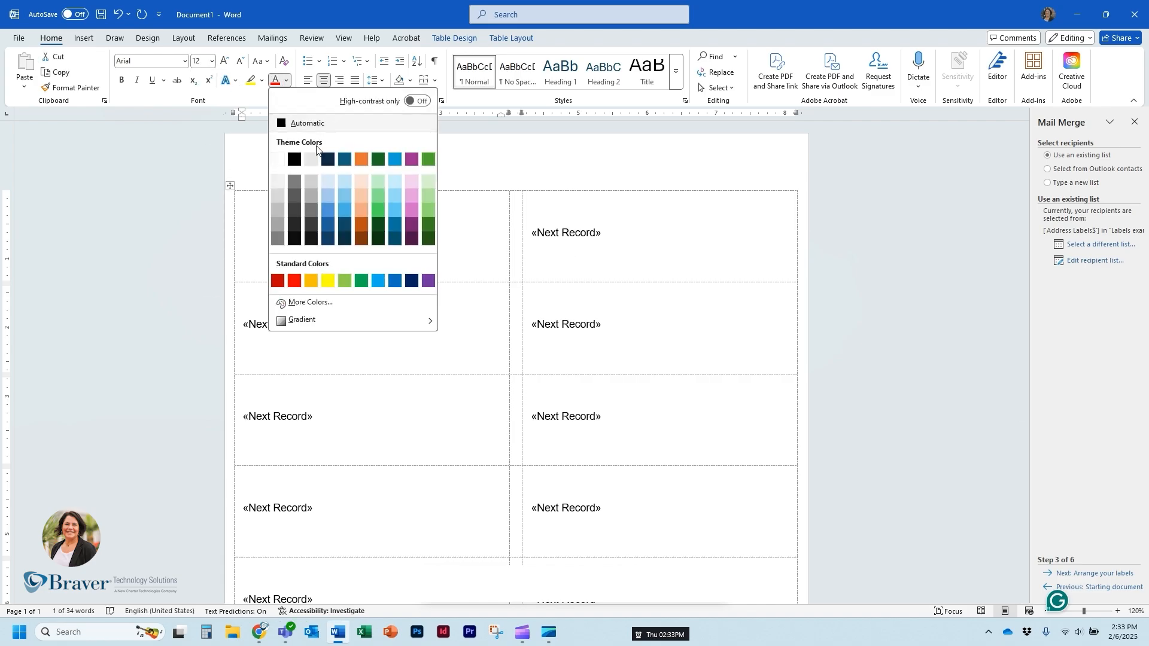
left_click(395, 281)
key("Right")
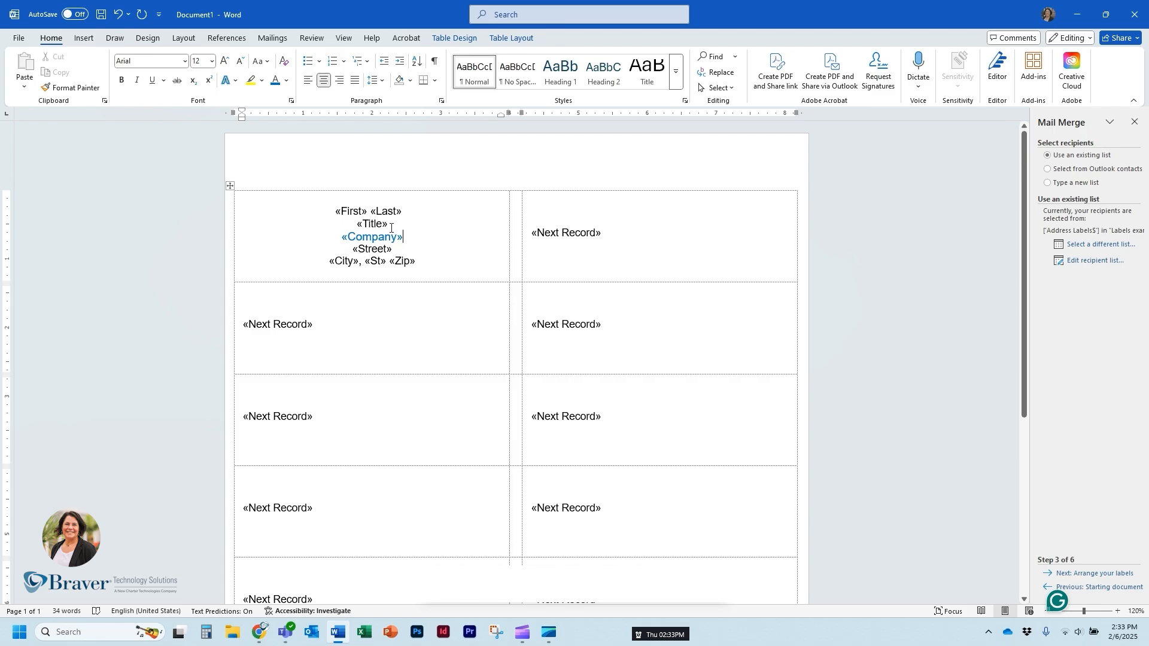
Step: Copy the first label's layout to all other labels and look over the sheet from top to bottom
left_click(268, 39)
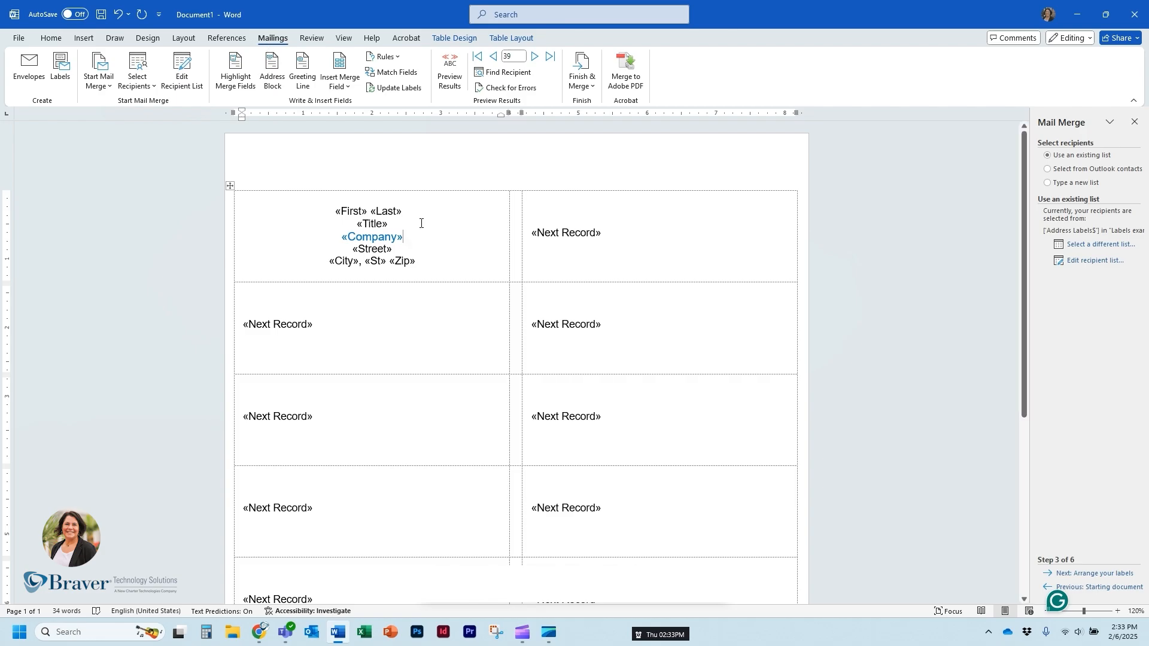
left_click(388, 89)
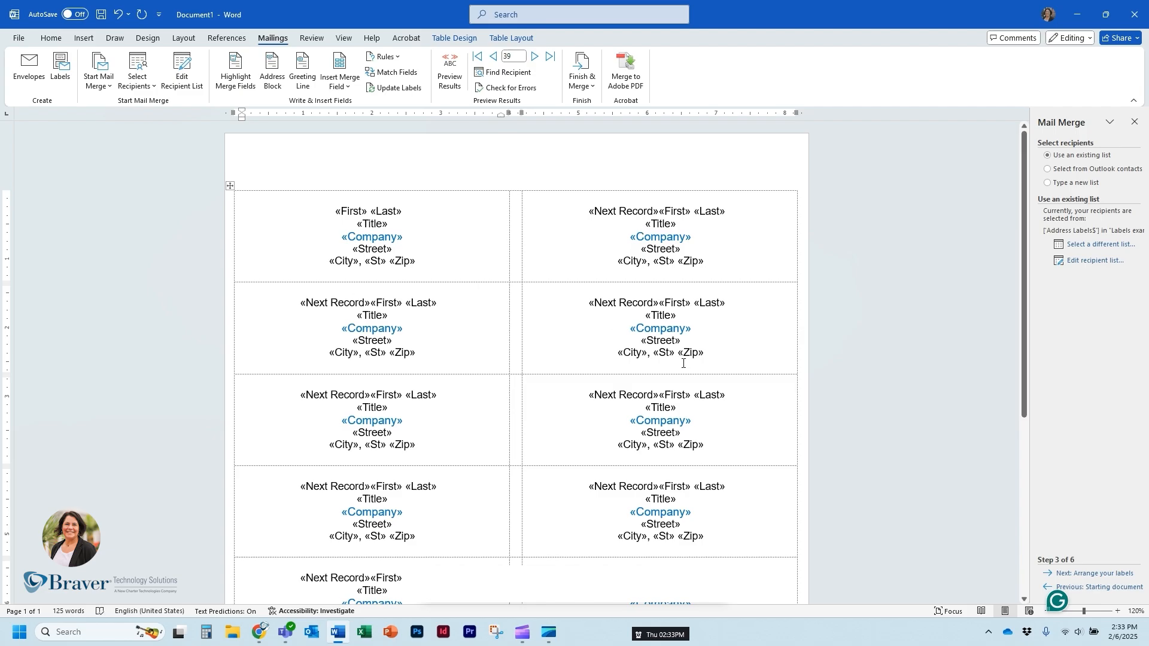
scroll(684, 400, "down", 5)
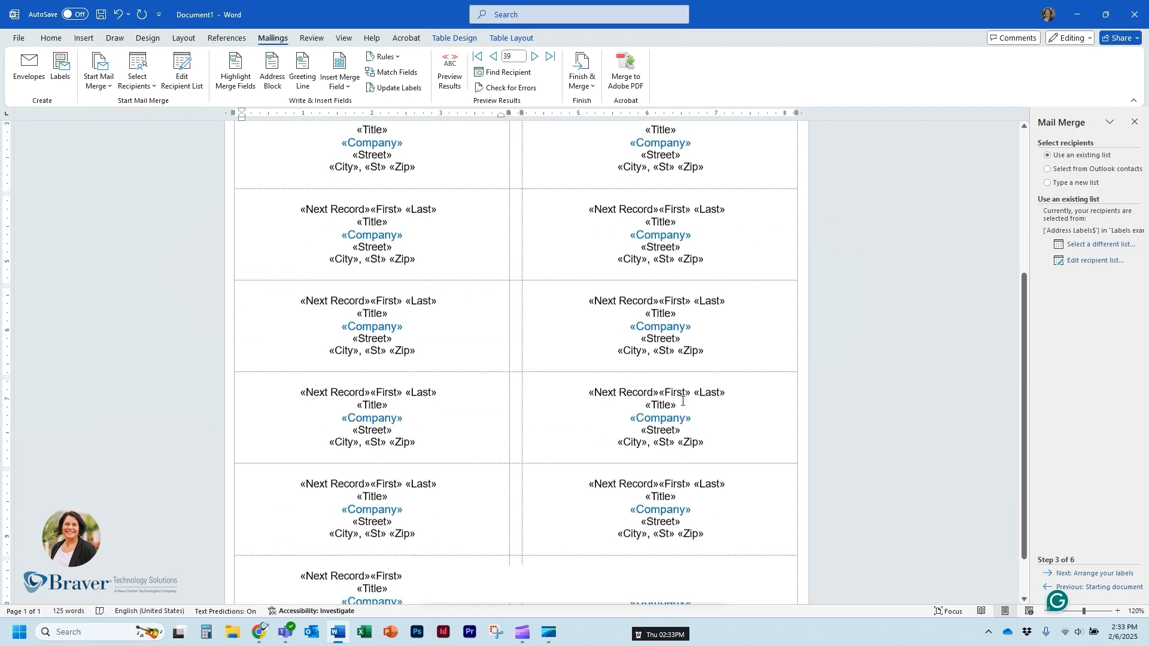
scroll(684, 400, "up", 5)
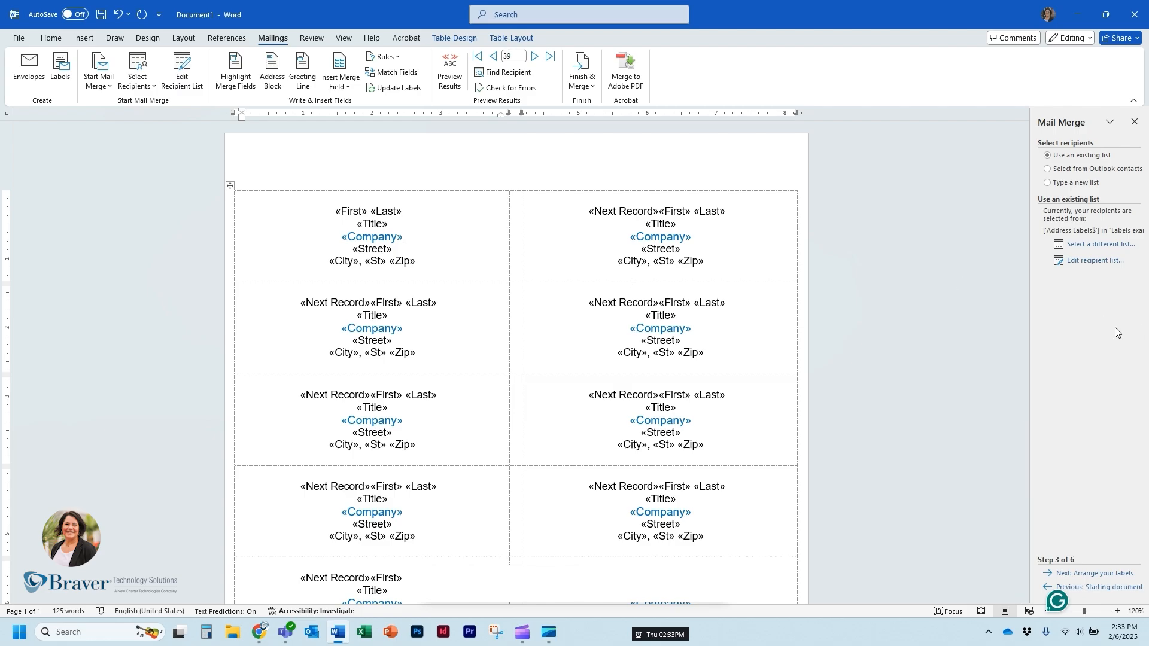
Step: Advance the mail merge wizard past arranging the labels to step 5, and look over the previewed sheet
left_click(1100, 575)
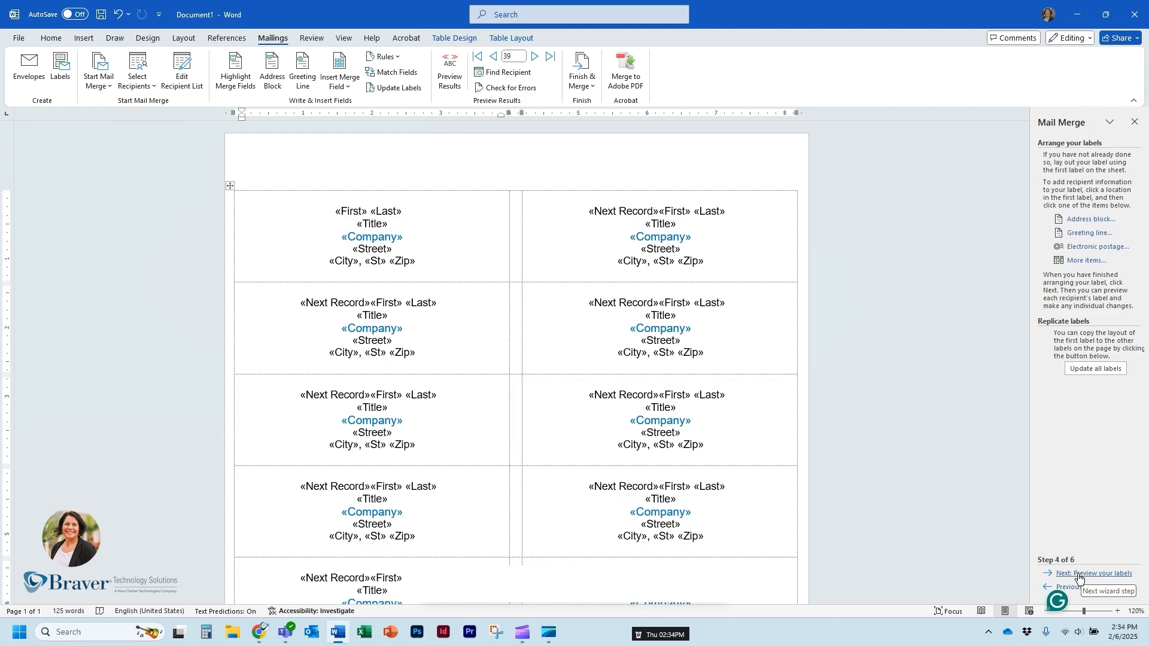
left_click(1078, 577)
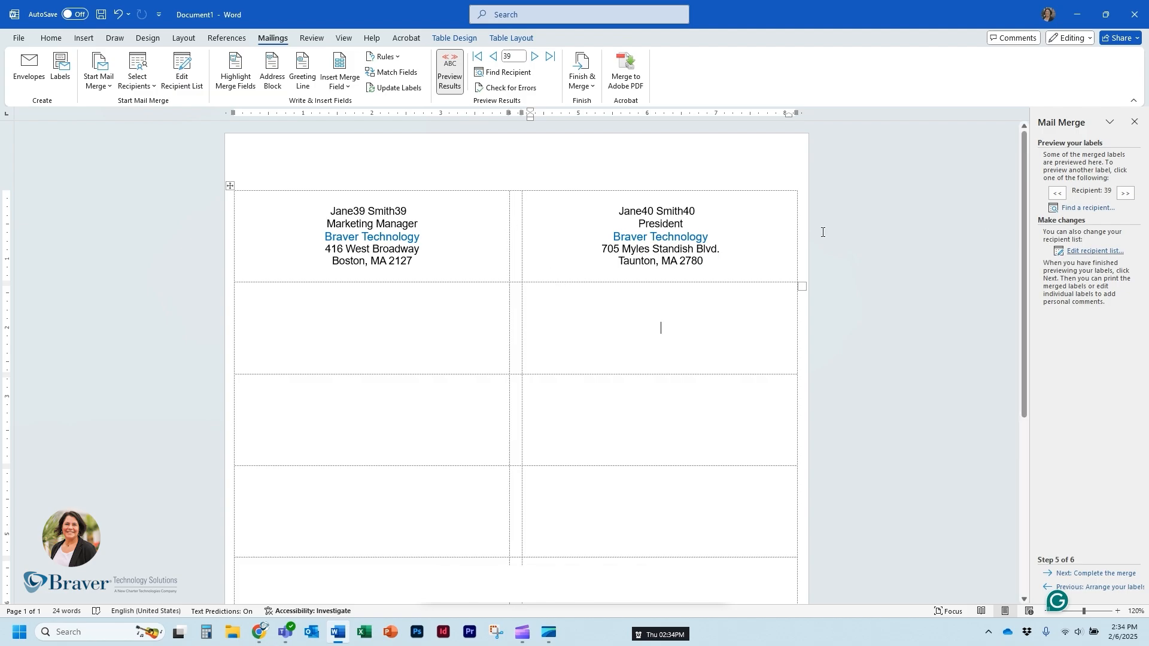
scroll(626, 317, "down", 1)
scroll(626, 317, "down", 6)
scroll(626, 317, "up", 7)
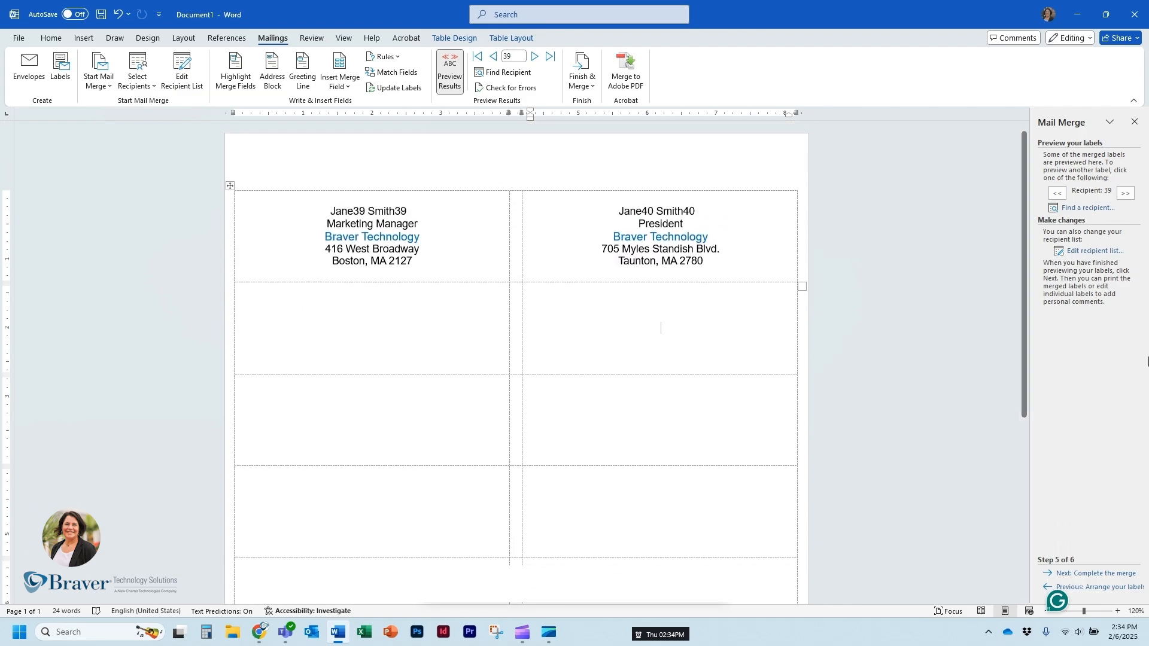
Step: Step the label preview back through the recipients to recipient 33
left_click(1060, 194)
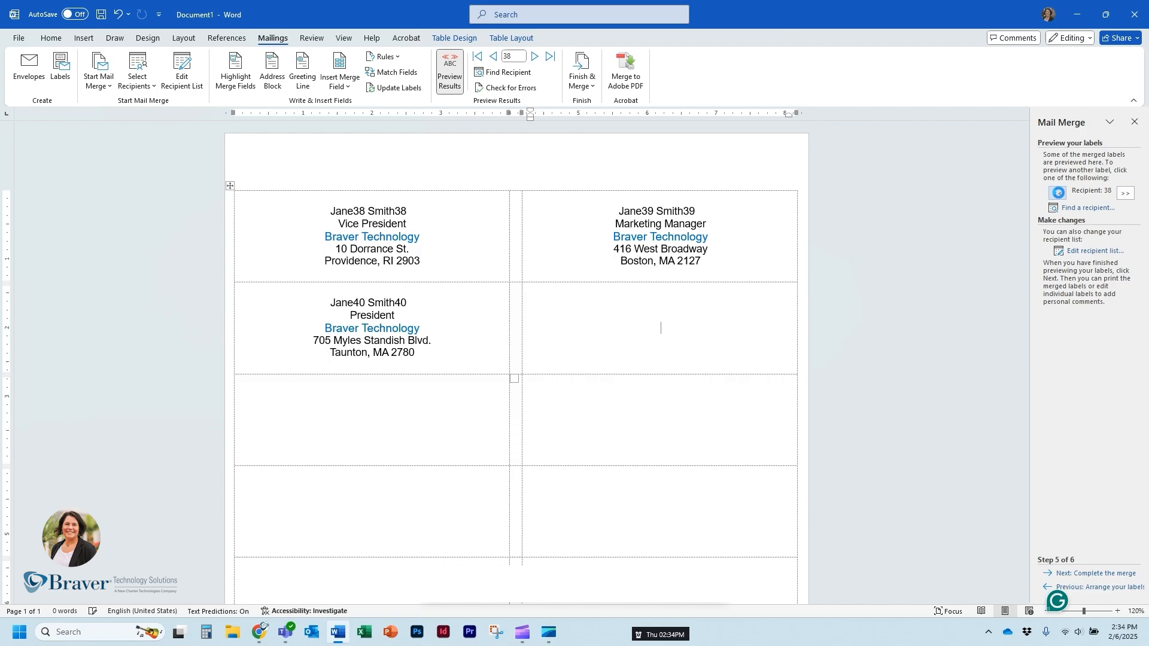
left_click(1060, 194)
left_click(1059, 194)
left_click(1059, 194)
left_click(1060, 194)
left_click(1059, 194)
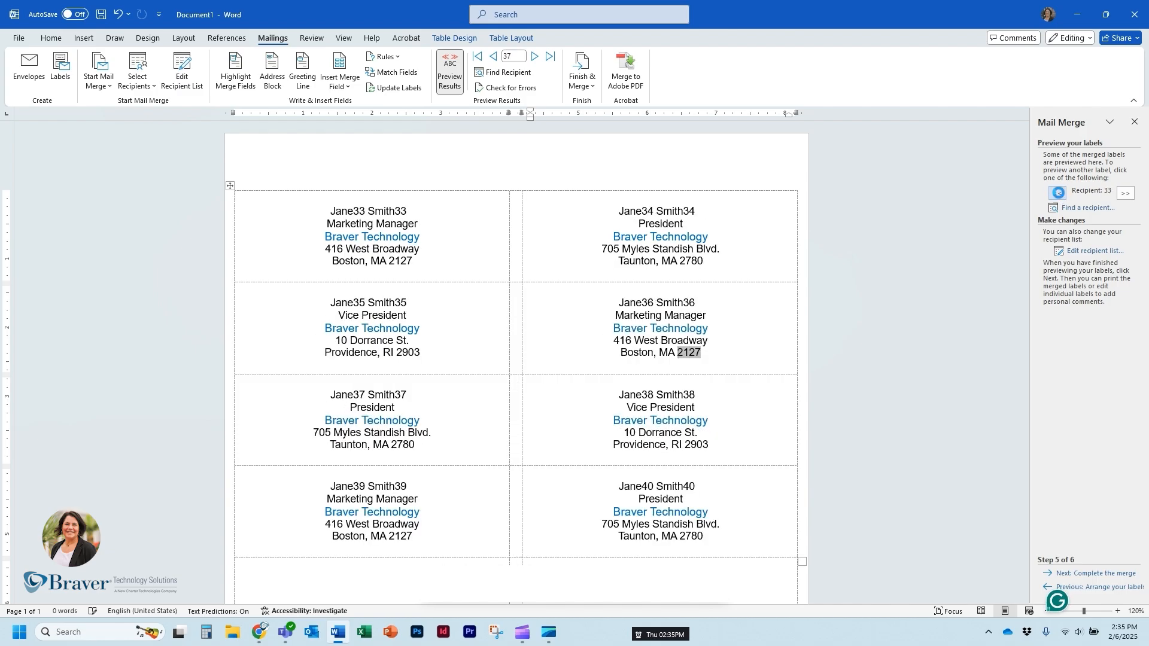
Step: Step the label preview back through the recipients to recipient 22
left_click(1059, 194)
left_click(1059, 193)
left_click(1059, 194)
left_click(1059, 193)
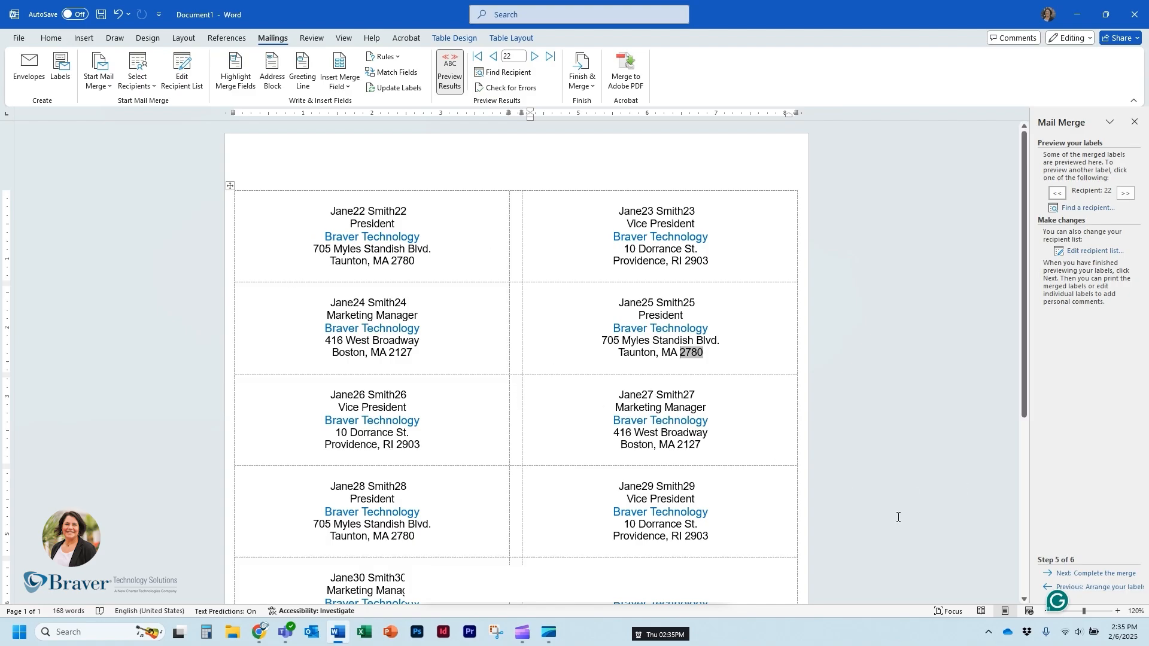
Step: Return the mail merge wizard to step 4 and make the Company field in the first label bold
left_click(1083, 589)
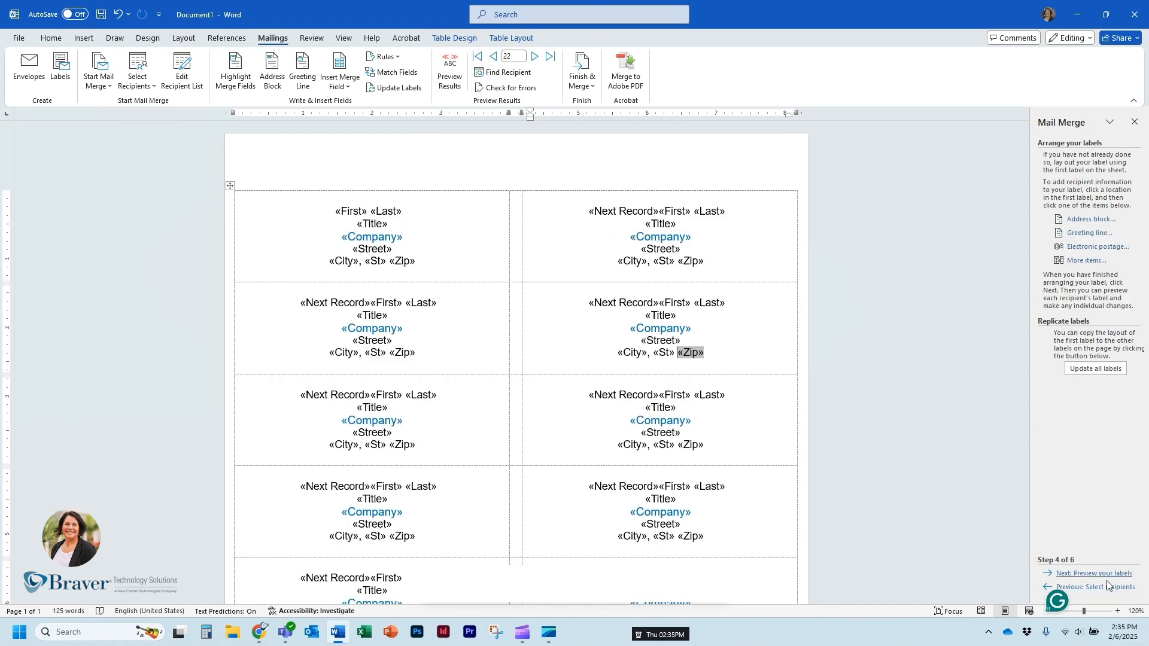
left_click(420, 236)
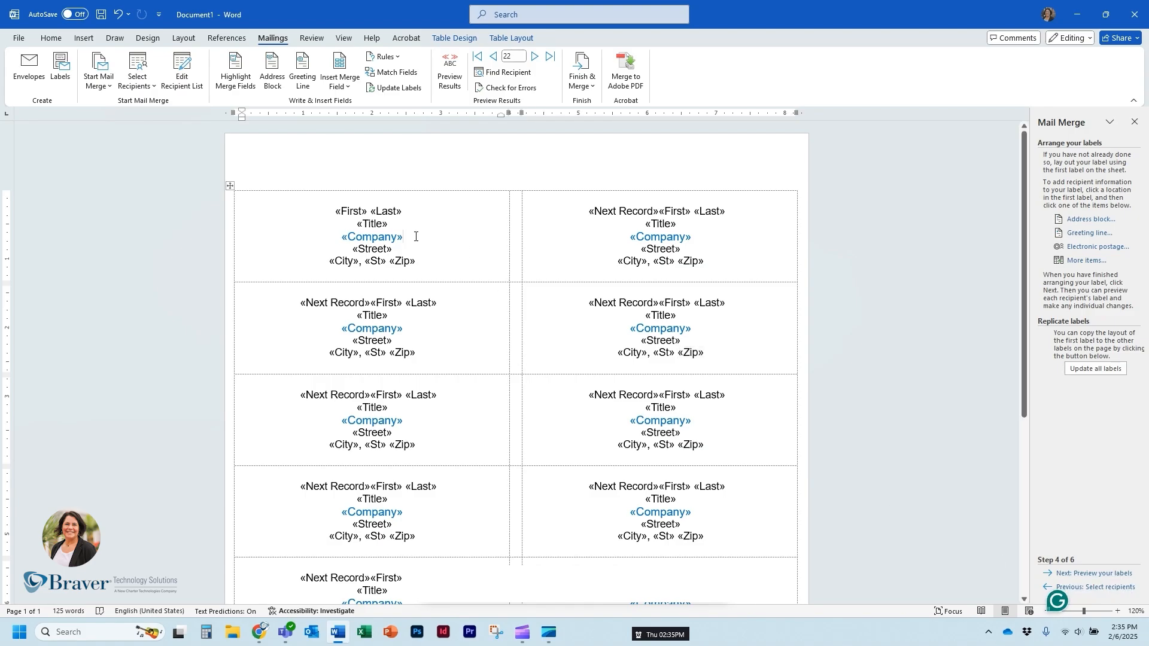
left_click_drag(415, 236, 340, 237)
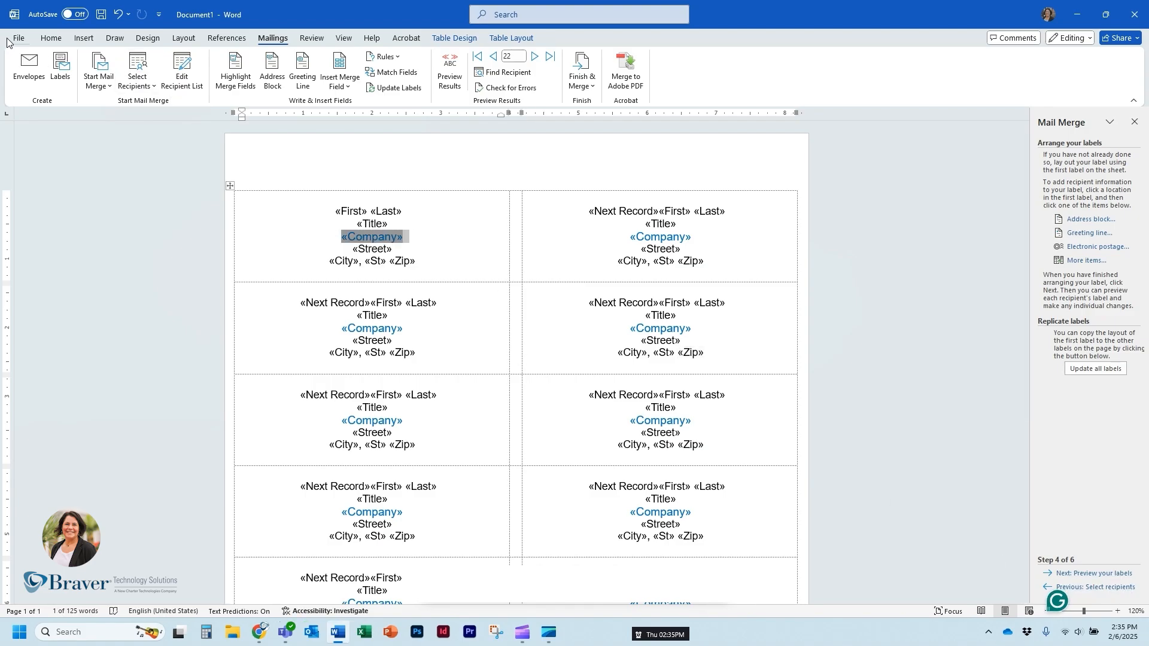
left_click(51, 37)
left_click(121, 80)
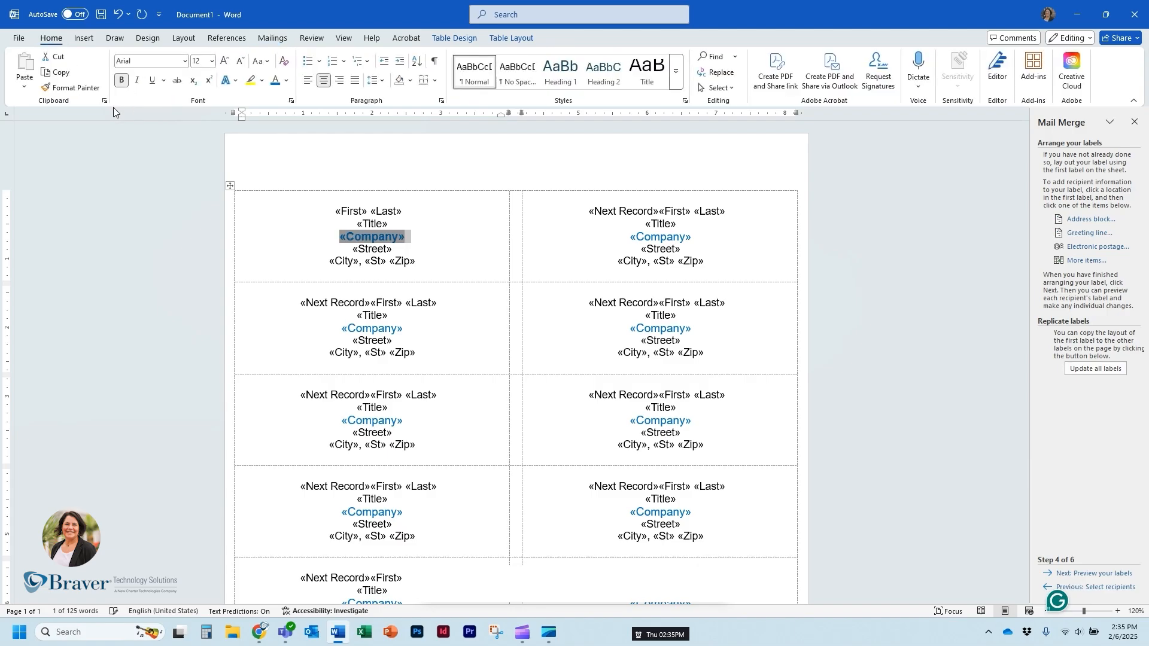
Step: Copy the first label's layout to all other labels and advance the wizard to the label preview
left_click(272, 37)
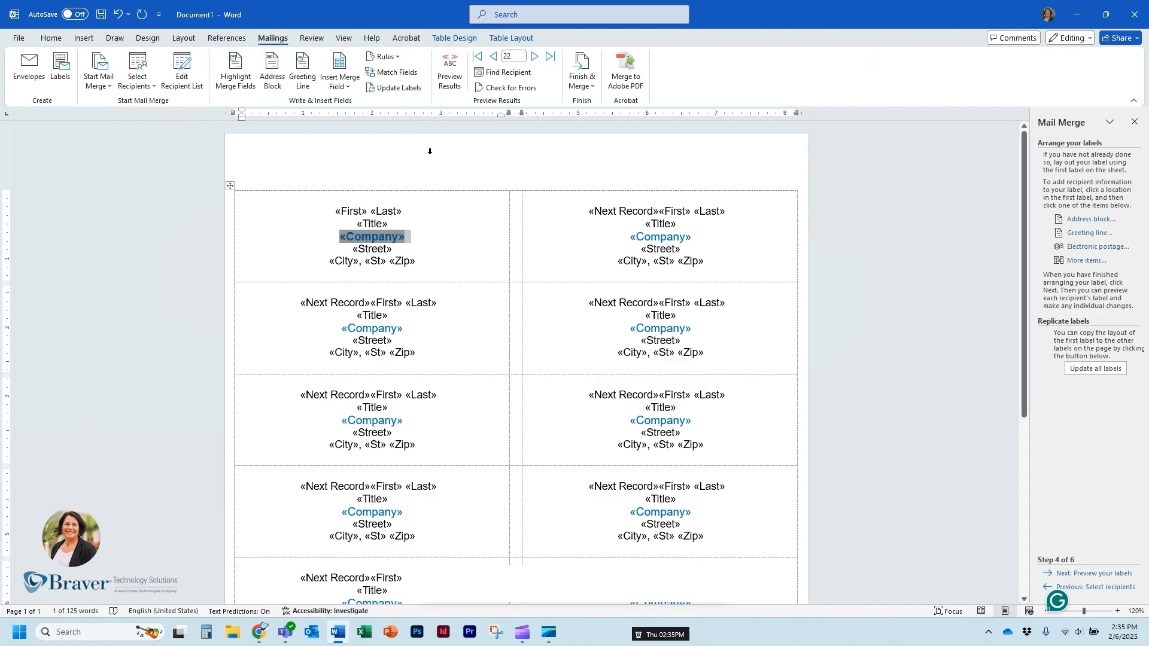
left_click(399, 88)
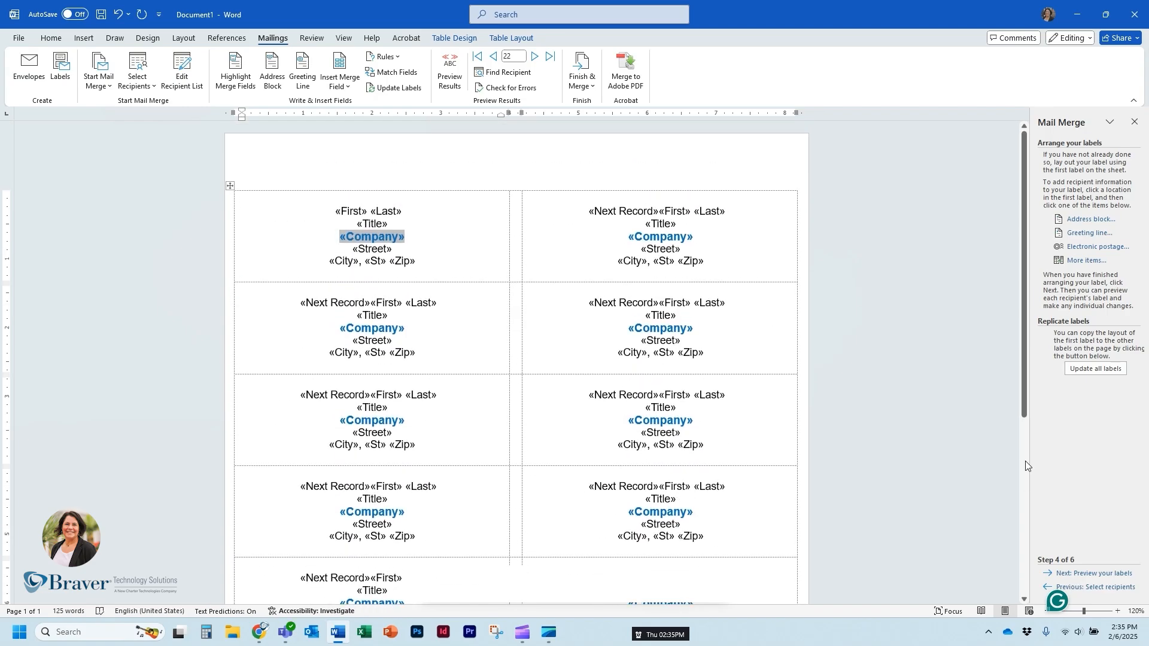
left_click(1087, 573)
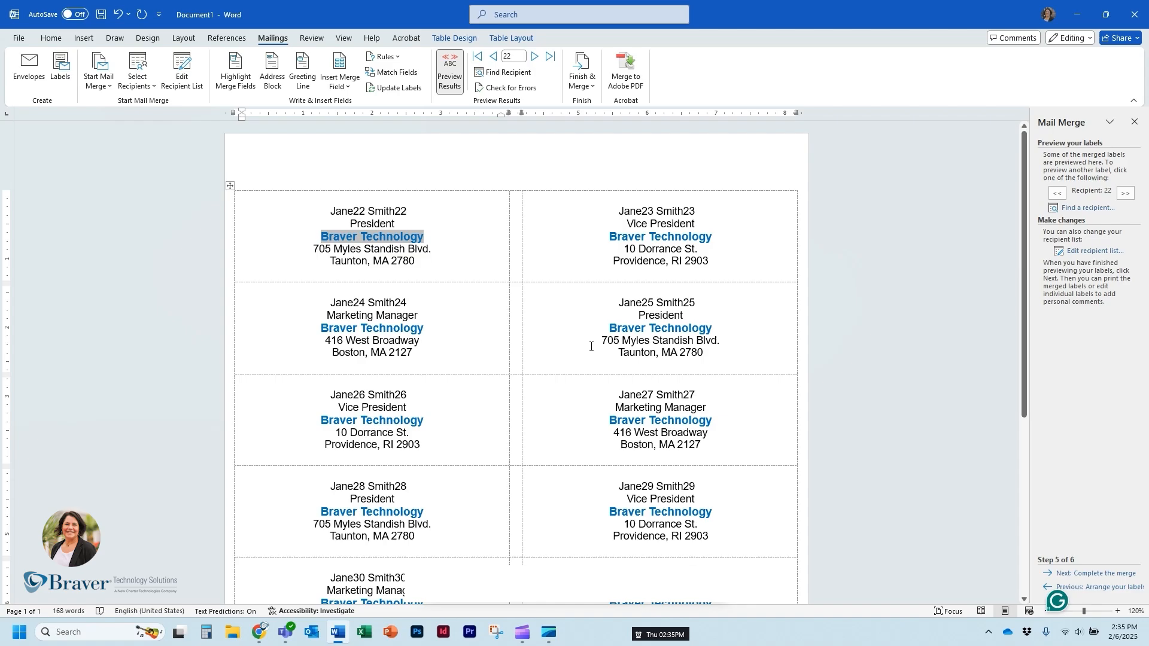
double_click(675, 302)
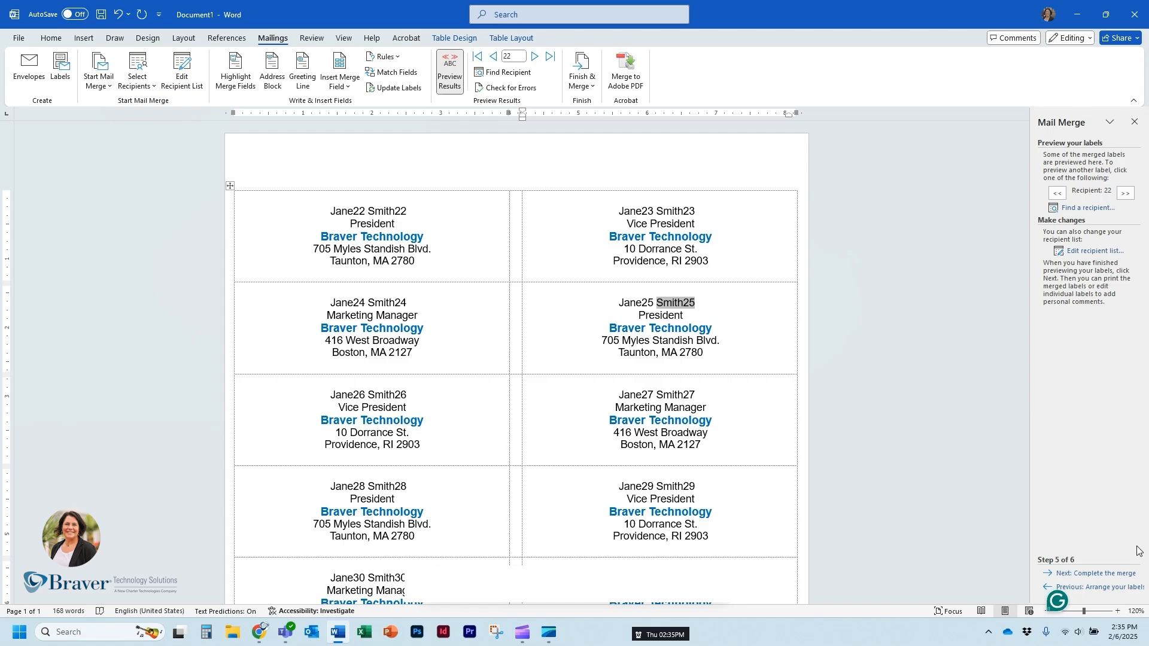
Step: Advance the wizard to completing the merge and merge all records into a new document of individual labels
left_click(1093, 573)
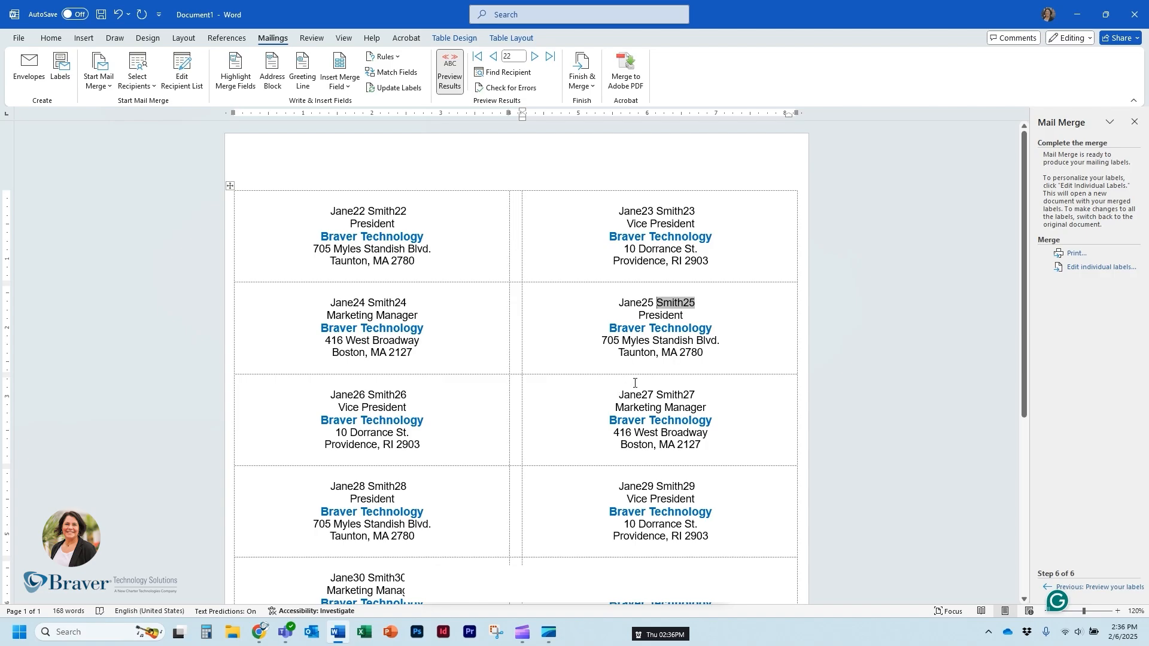
left_click(1093, 269)
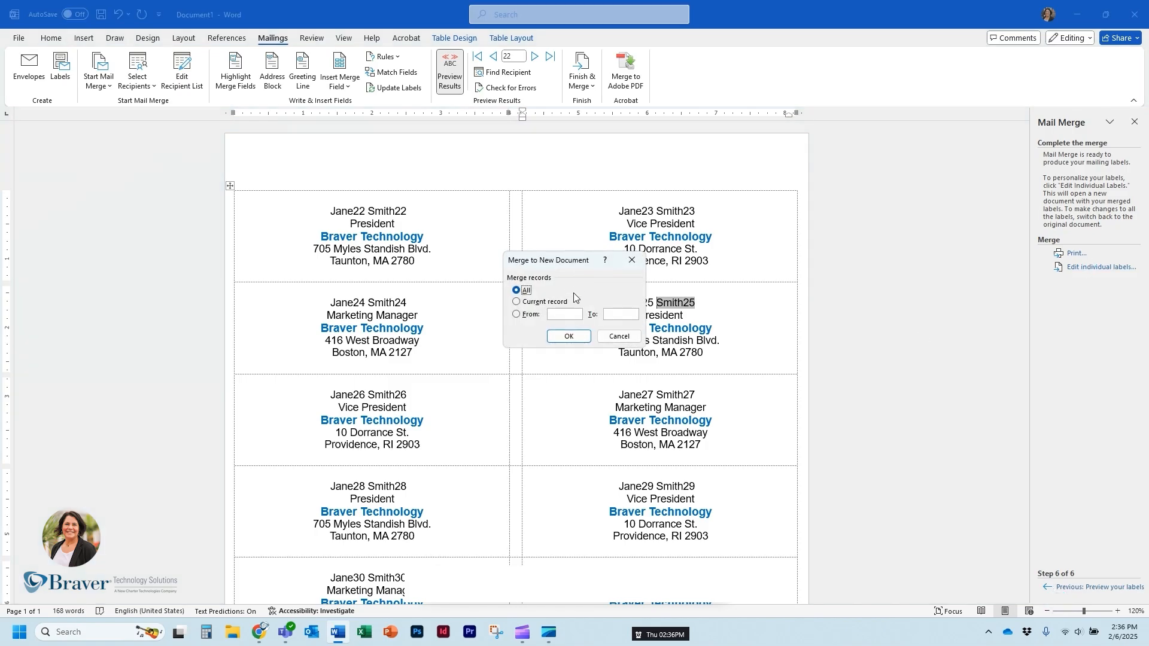
left_click(570, 337)
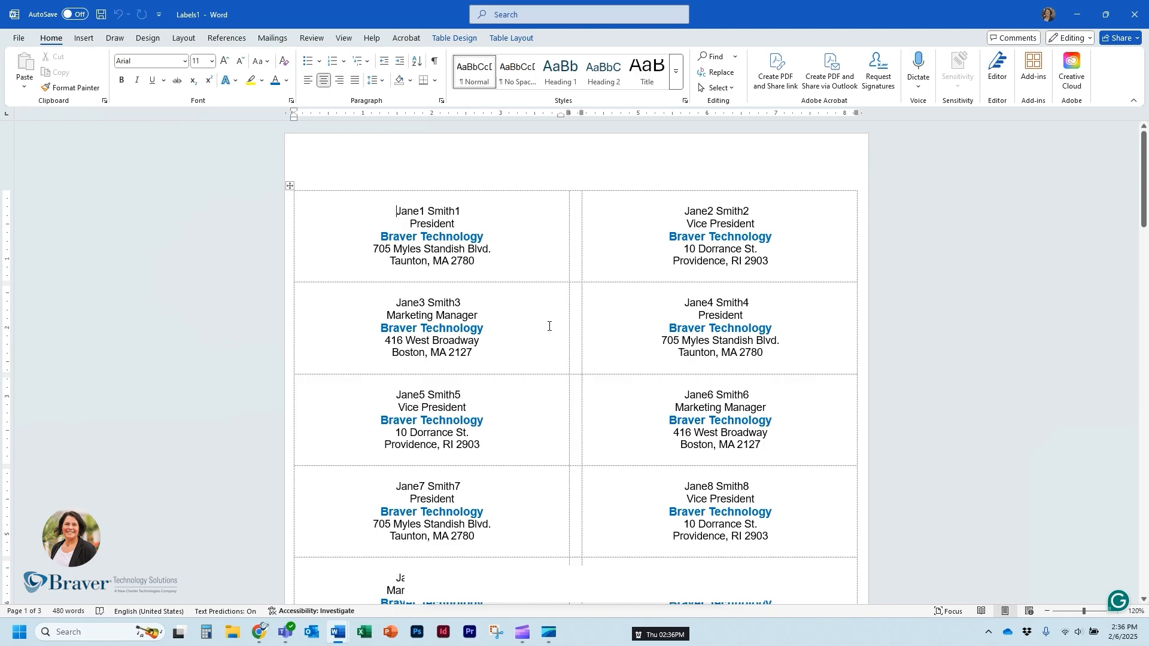
Step: Look over all pages of the merged labels document and compare it with the original merge document behind it
scroll(548, 326, "down", 10)
scroll(548, 327, "up", 10)
left_click(1077, 15)
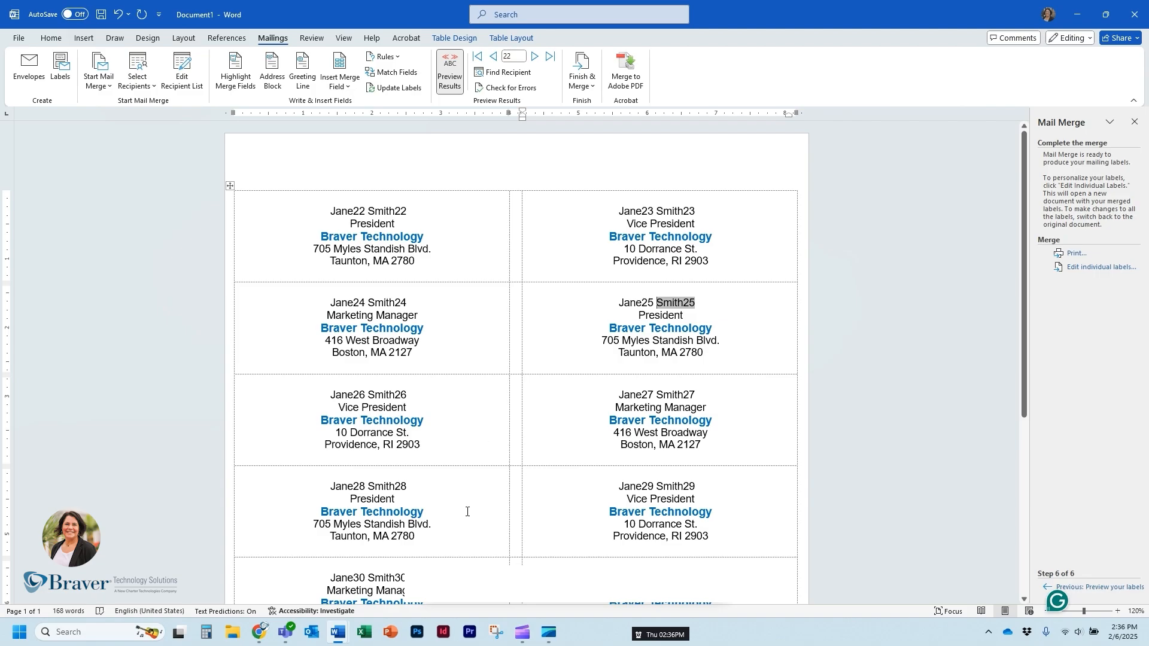
left_click(402, 571)
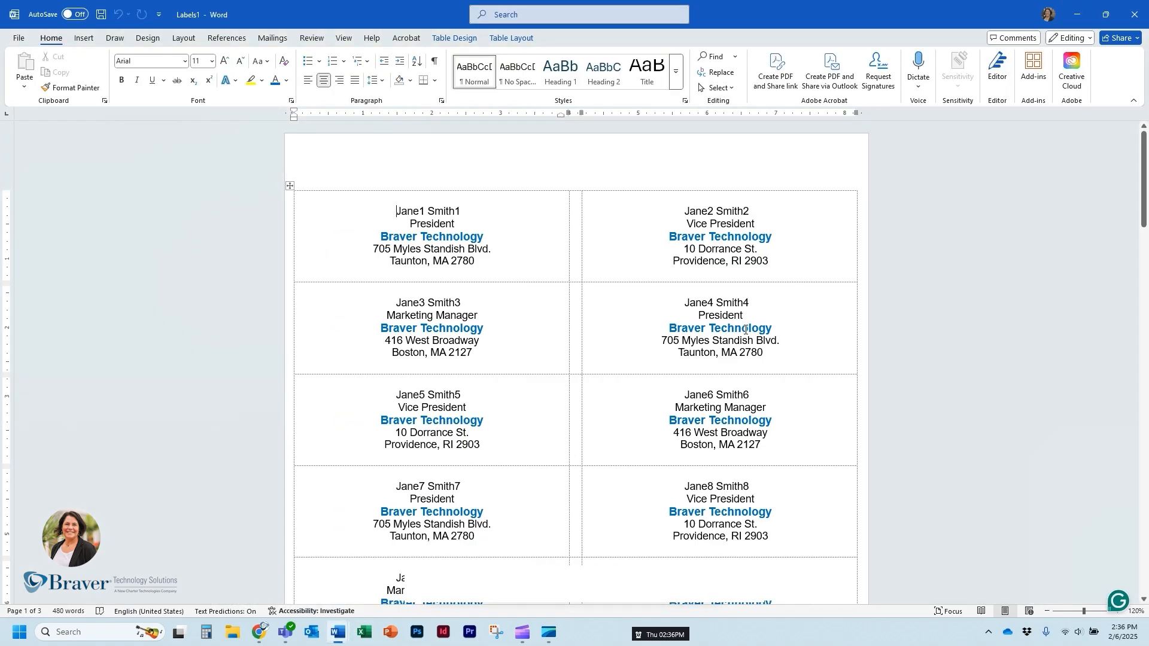
scroll(746, 329, "down", 12)
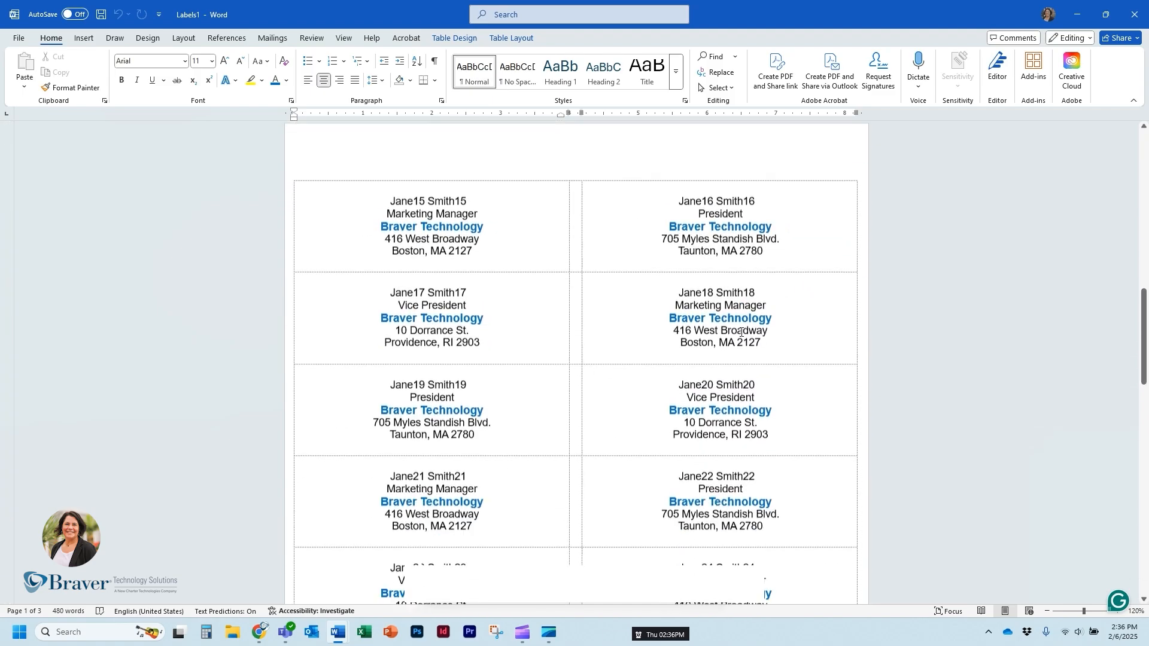
scroll(741, 331, "down", 5)
scroll(742, 330, "up", 17)
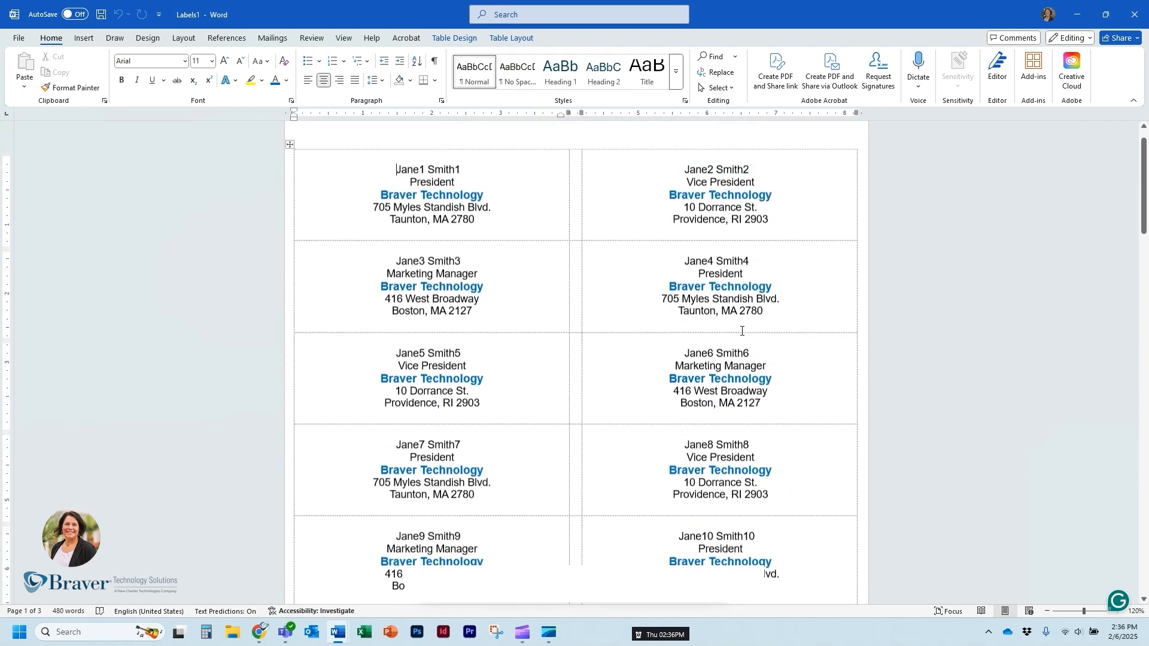
scroll(744, 329, "up", 2)
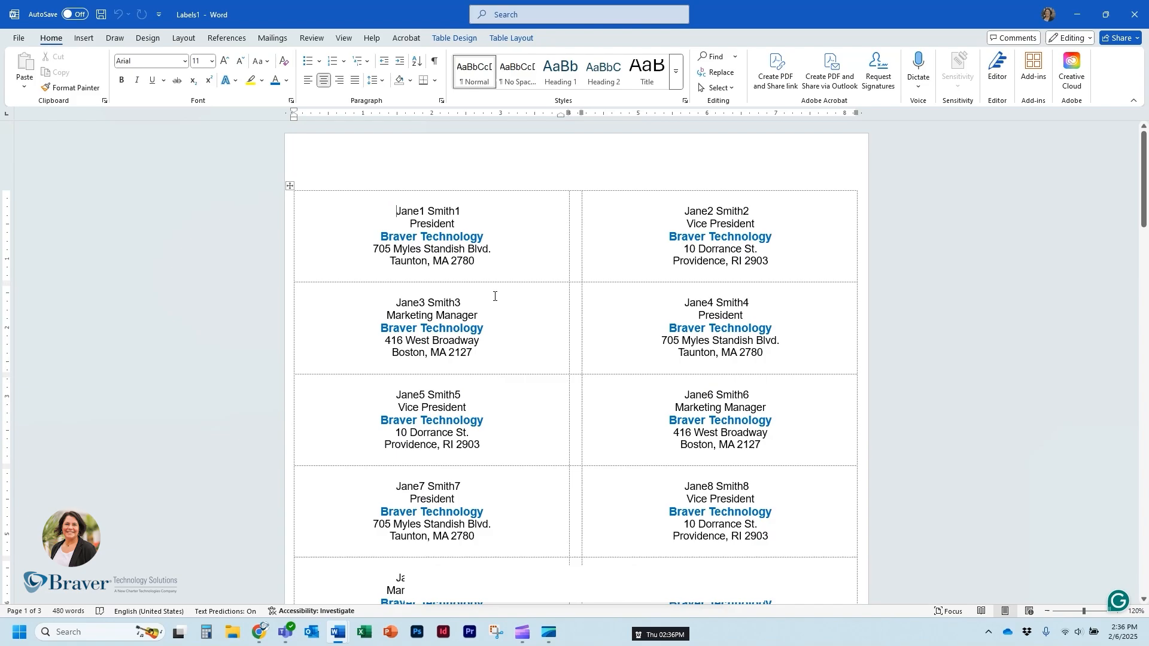
Step: Replace every "2" preceded by a space with "02" preceded by a space throughout the merged labels
left_click(453, 261)
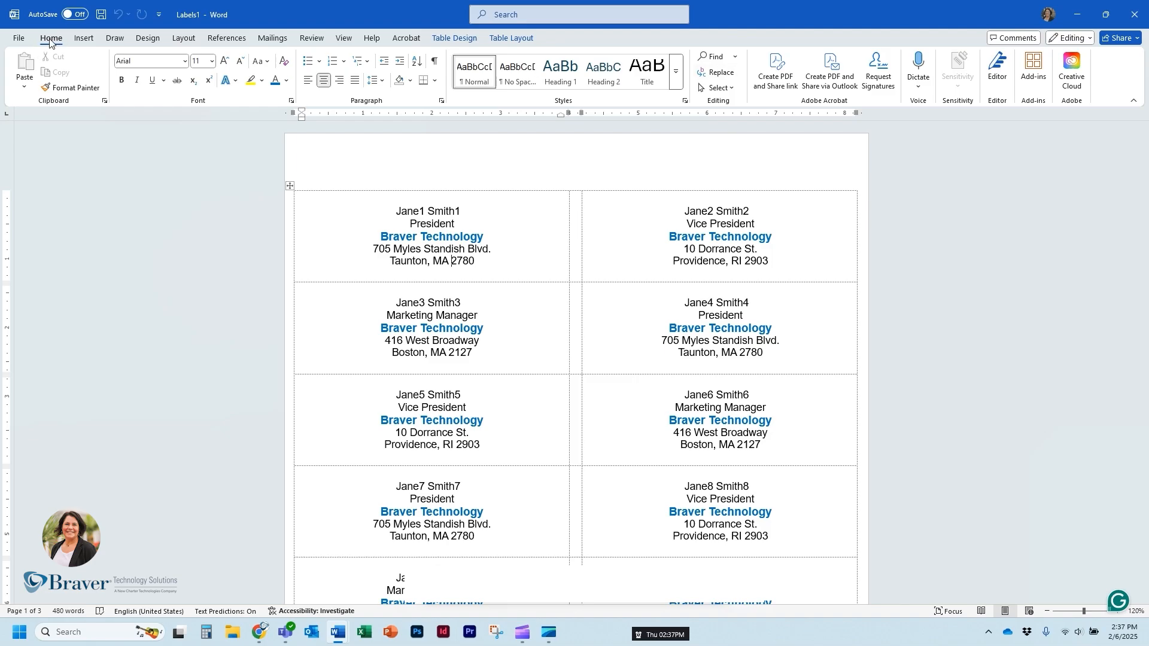
left_click(731, 78)
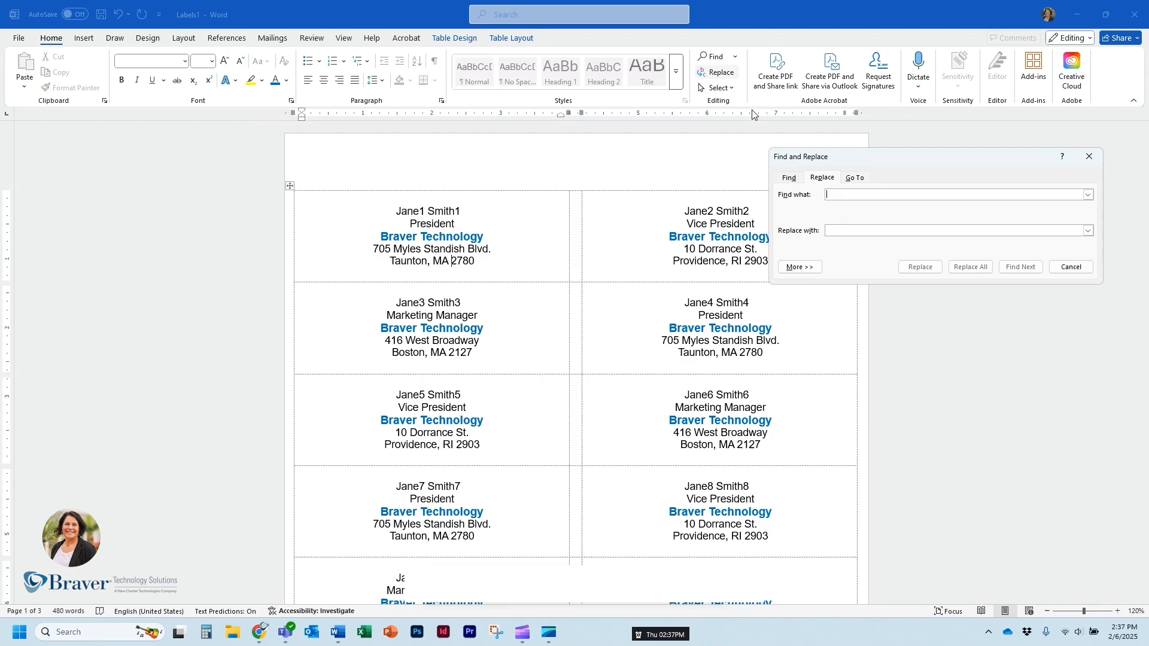
left_click_drag(887, 159, 735, 157)
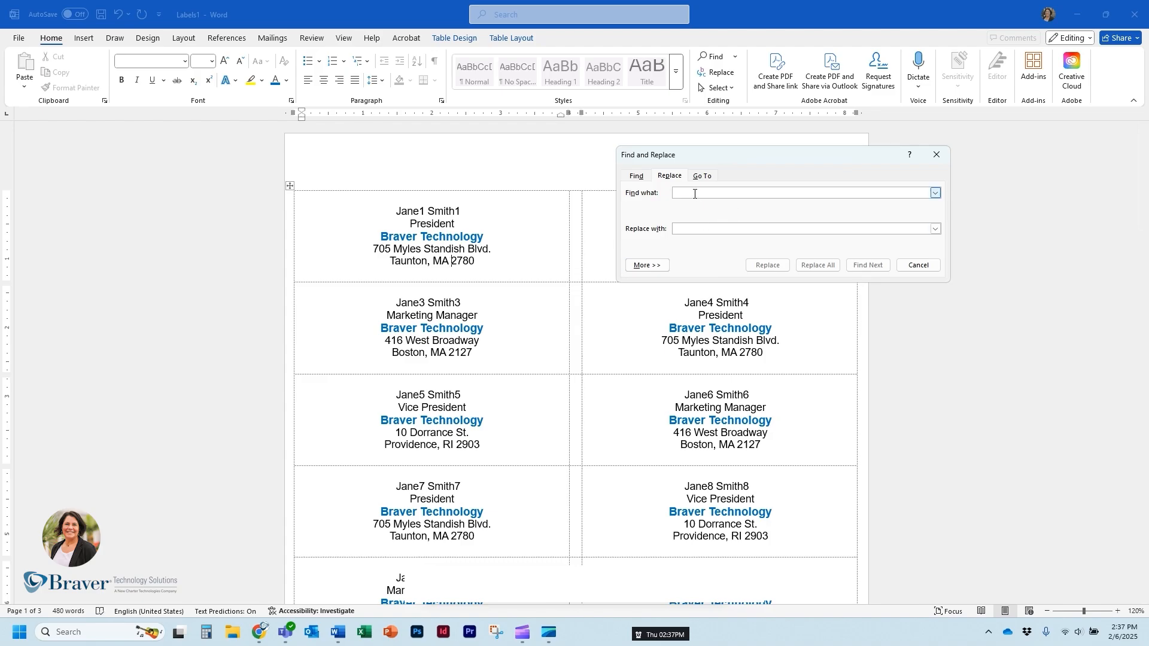
left_click(694, 194)
left_click(693, 230)
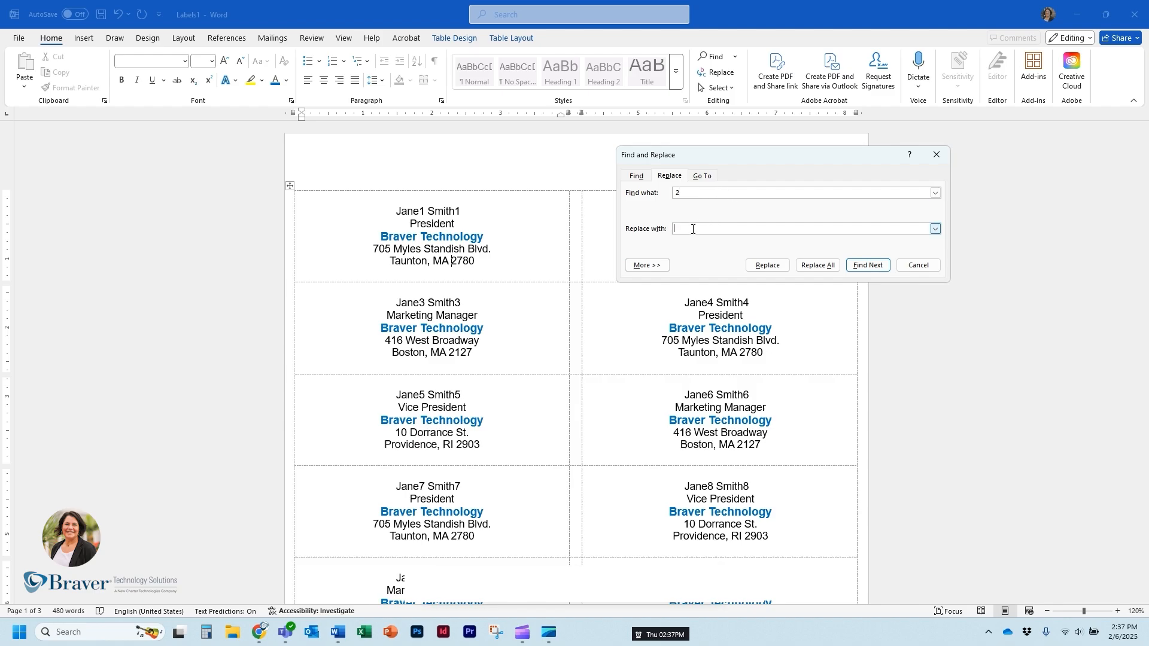
left_click(681, 193)
left_click(818, 266)
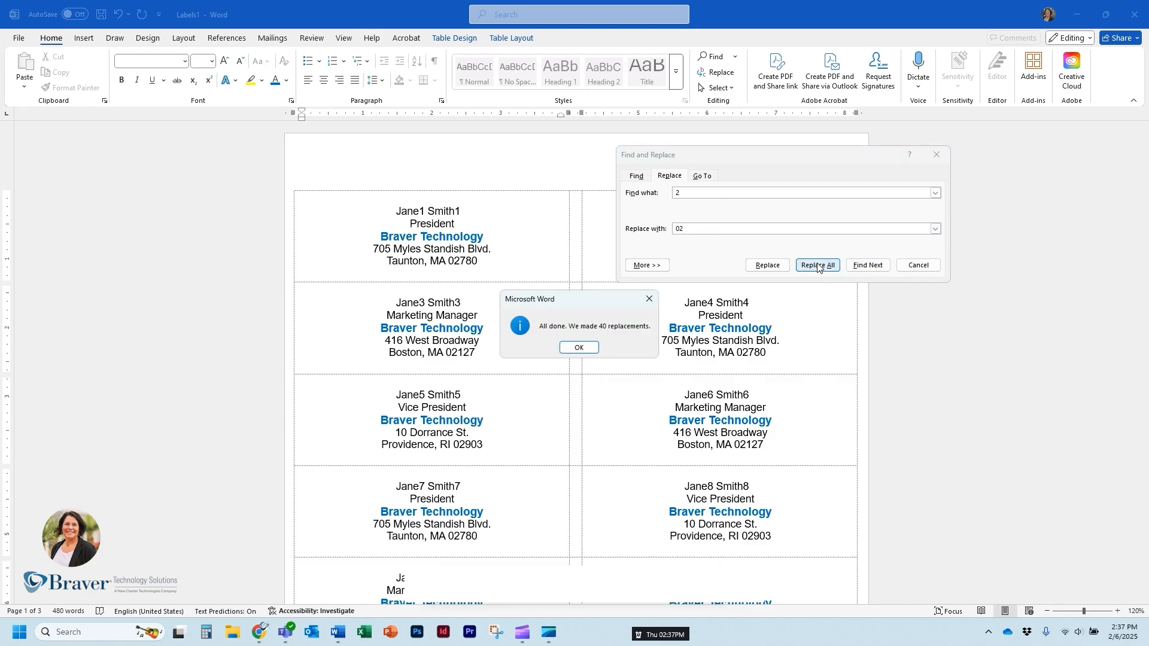
left_click(579, 348)
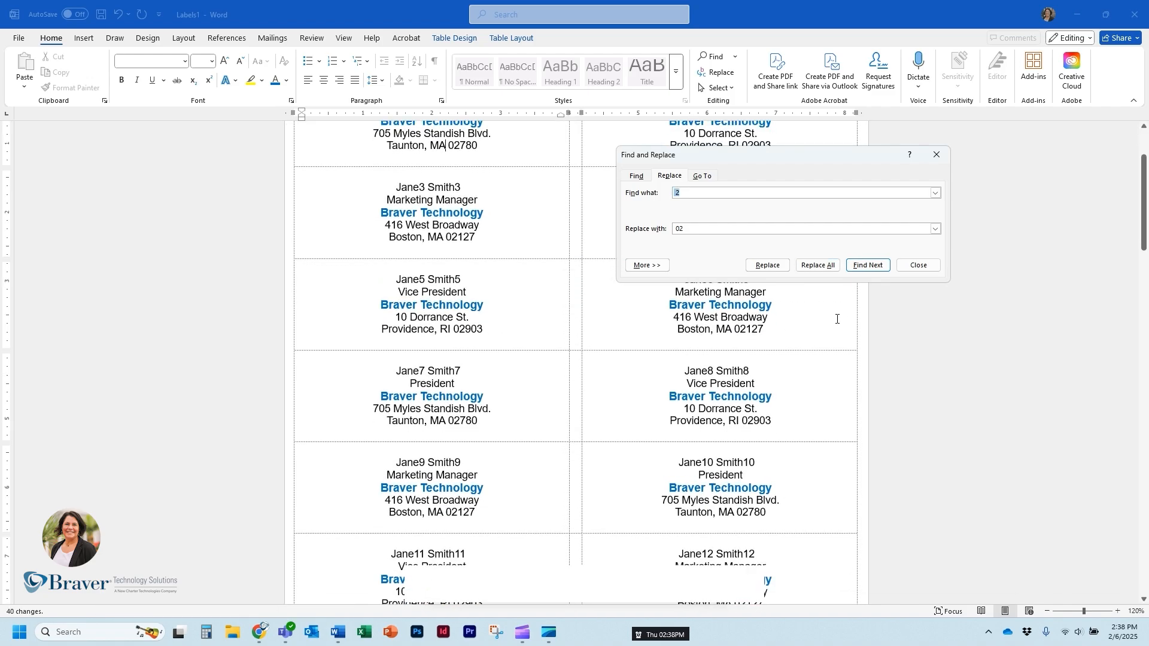
left_click(918, 265)
Step: Check the ZIP codes on all pages of the merged labels document and return to the first page
scroll(607, 428, "down", 10)
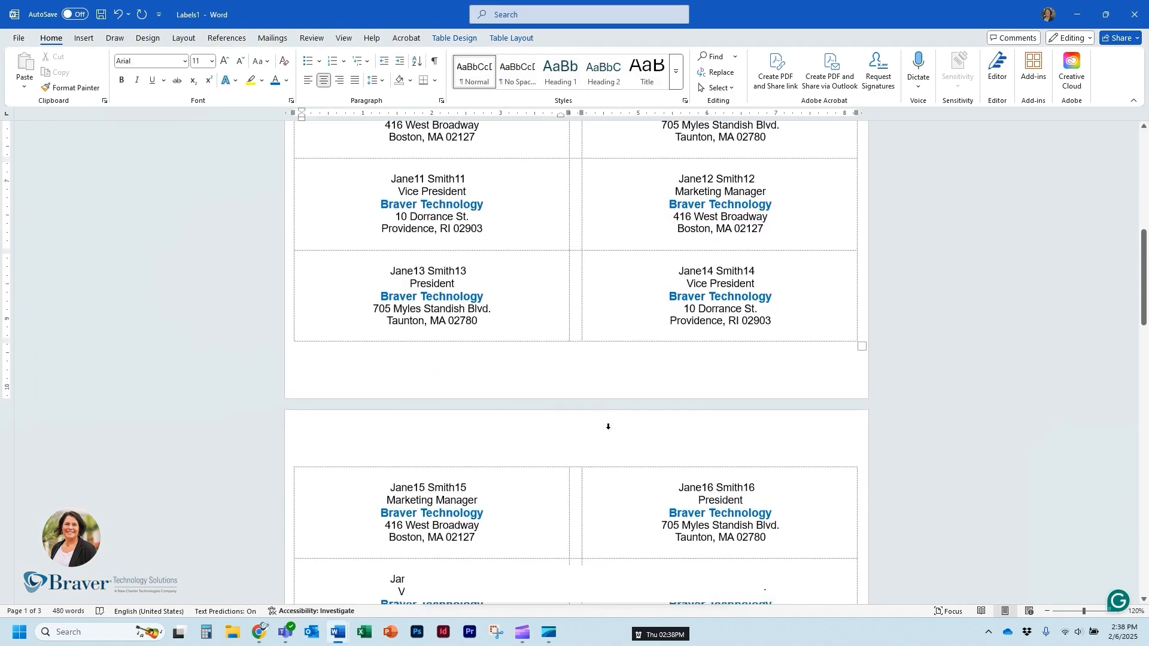
scroll(693, 369, "down", 10)
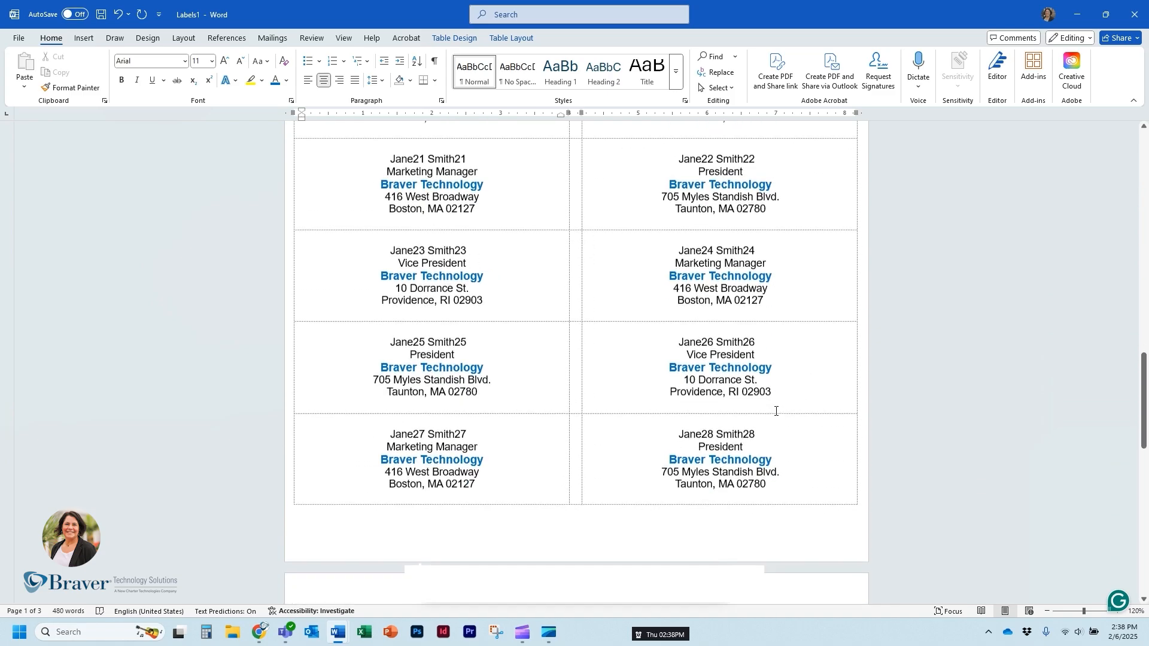
scroll(776, 411, "down", 6)
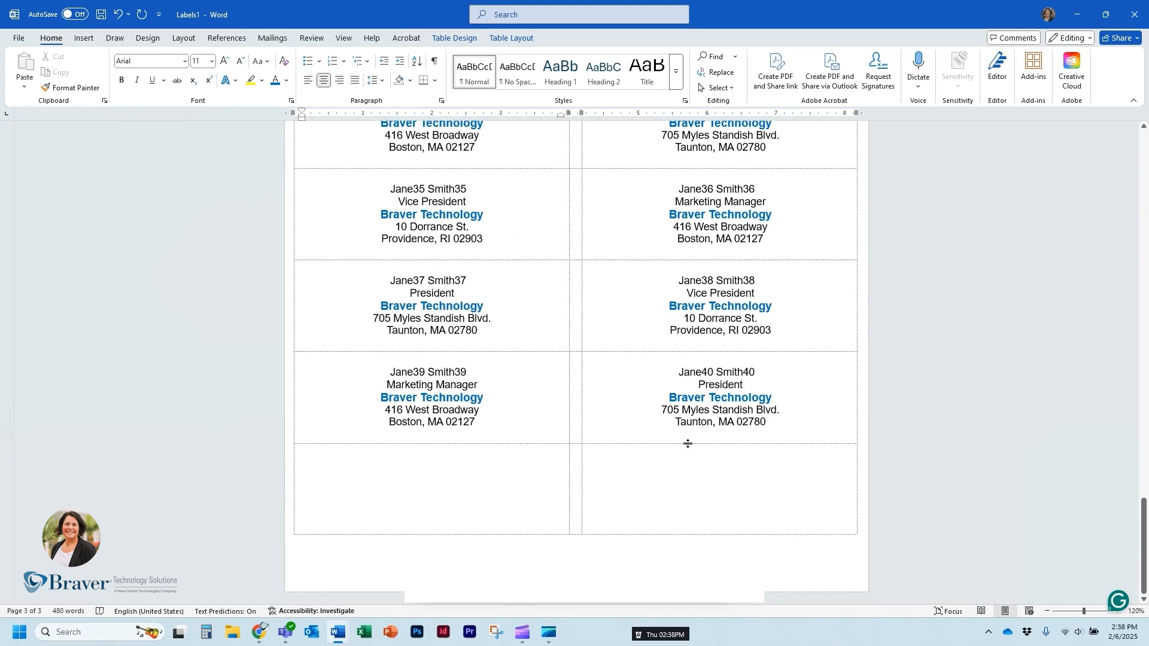
scroll(688, 444, "up", 7)
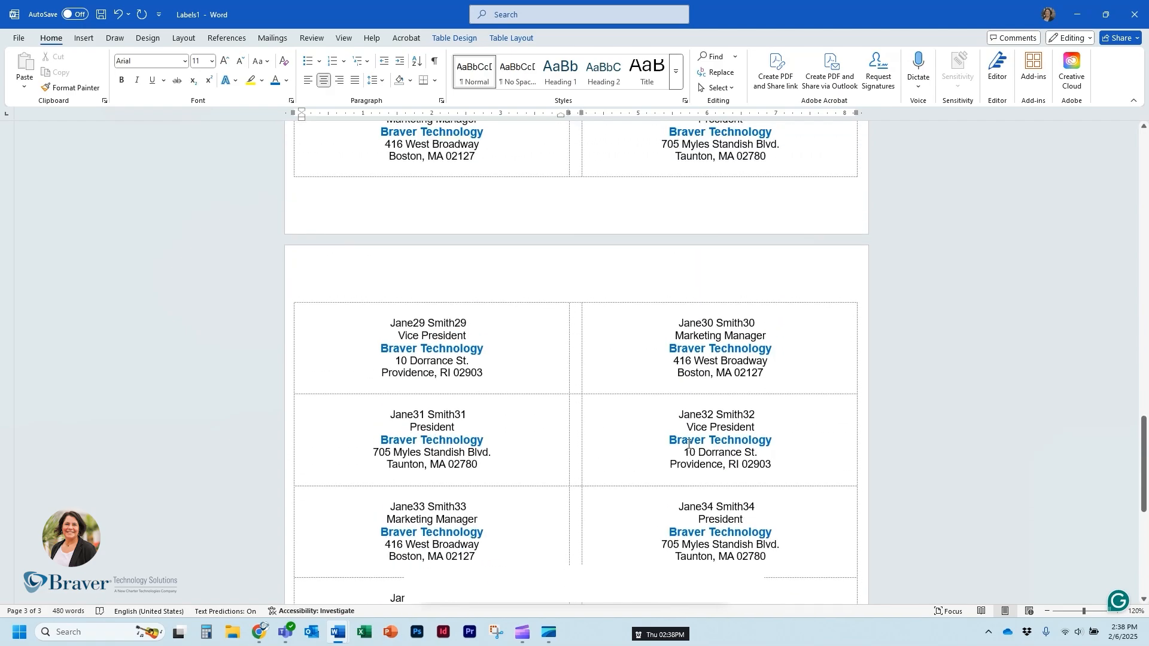
scroll(689, 444, "up", 10)
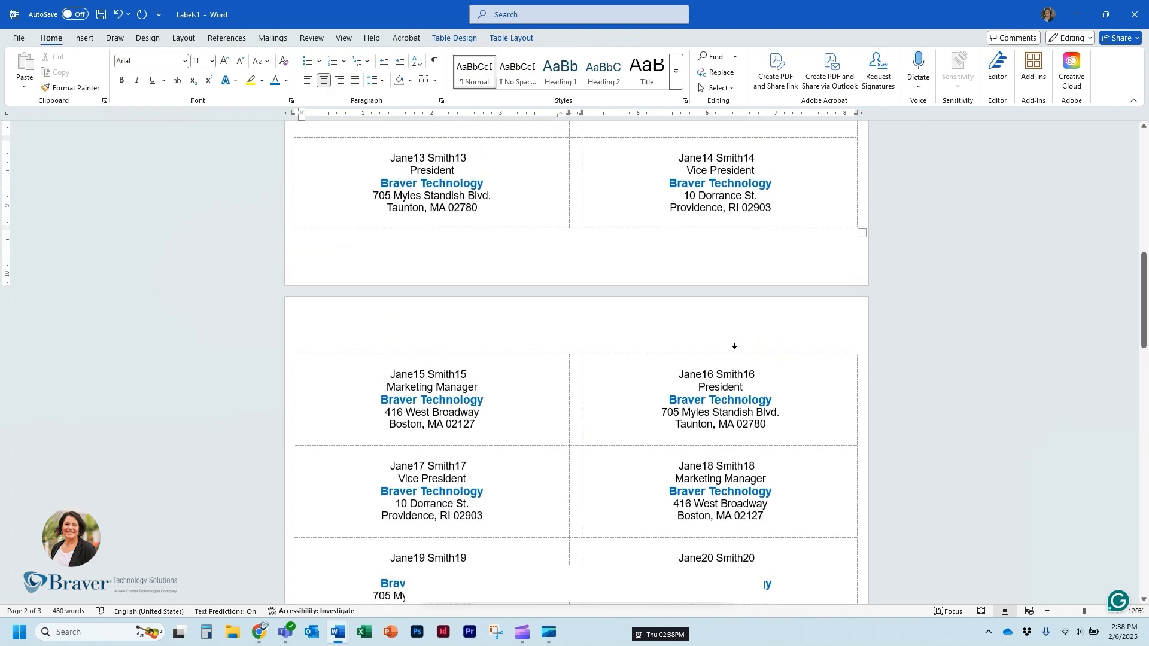
scroll(734, 345, "up", 10)
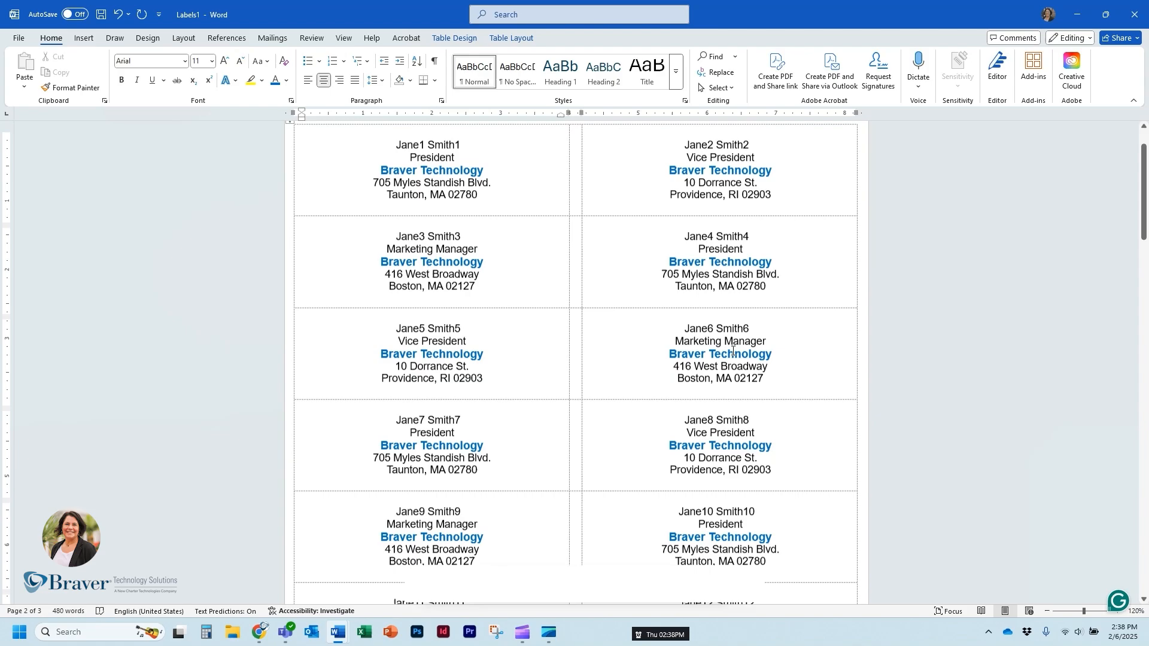
scroll(734, 352, "up", 3)
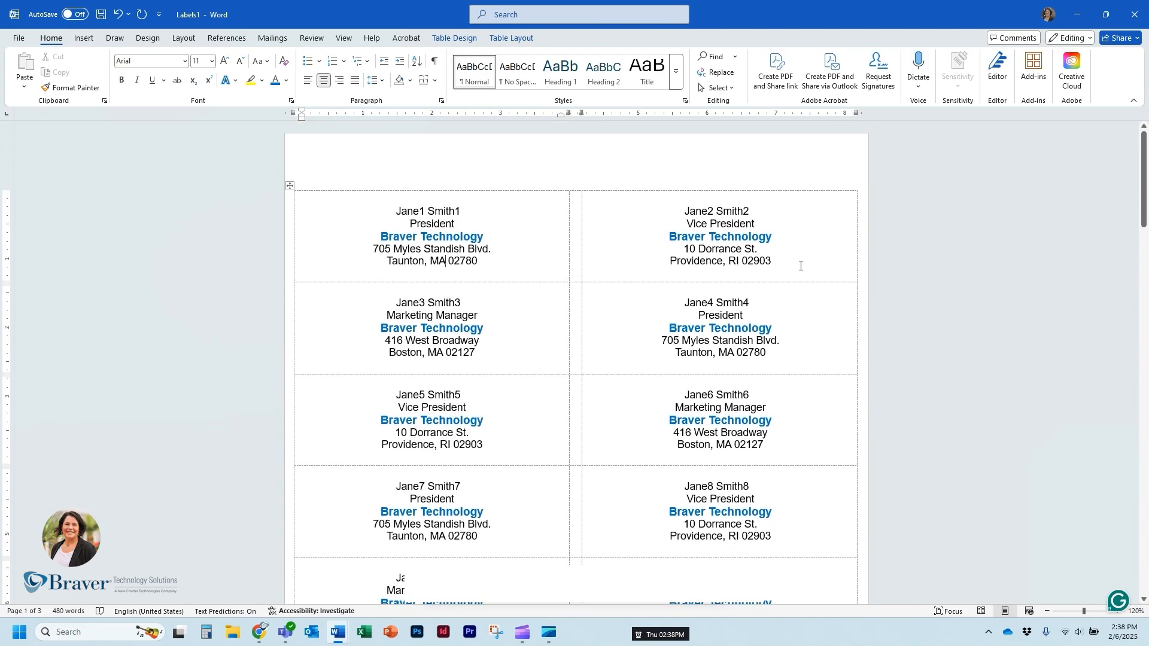
Step: Replace every "St." with "Street" in the merged labels, without continuing the search from the beginning
left_click_drag(758, 248, 744, 249)
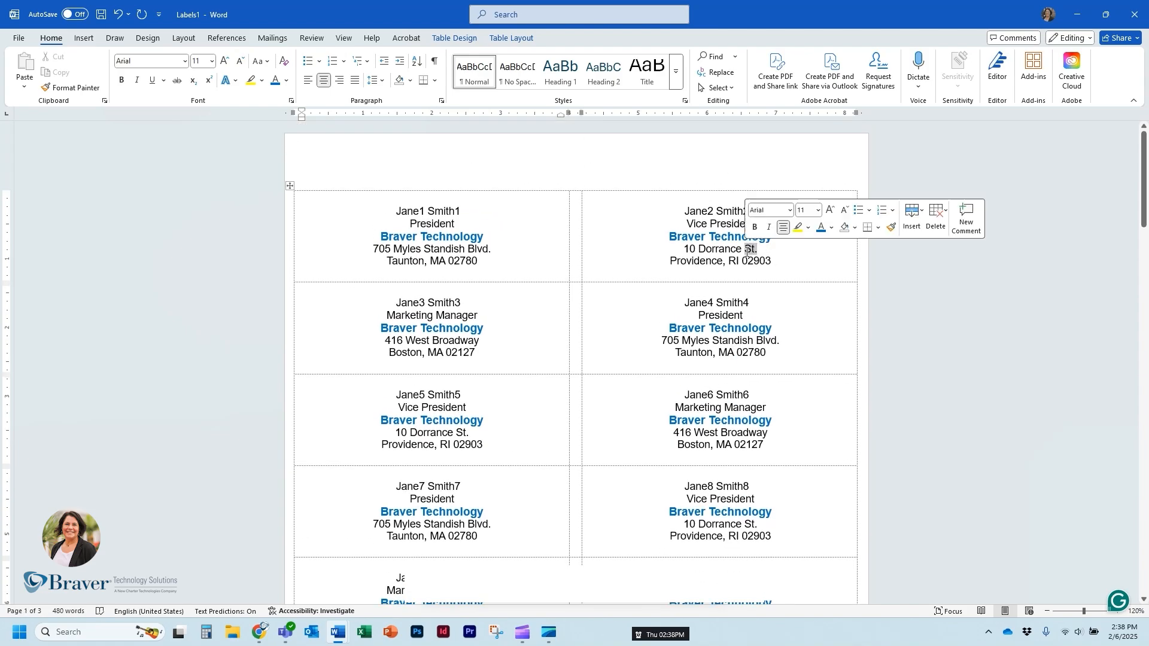
left_click(721, 72)
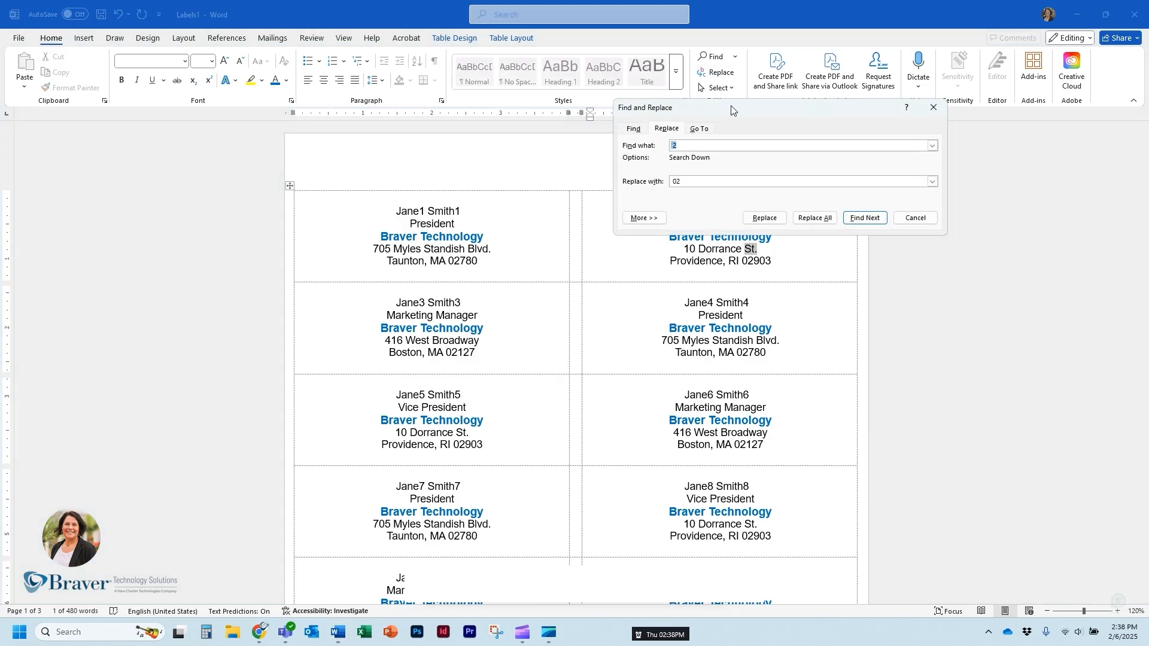
type("St.")
left_click_drag(696, 181, 663, 183)
type("Street")
left_click(814, 219)
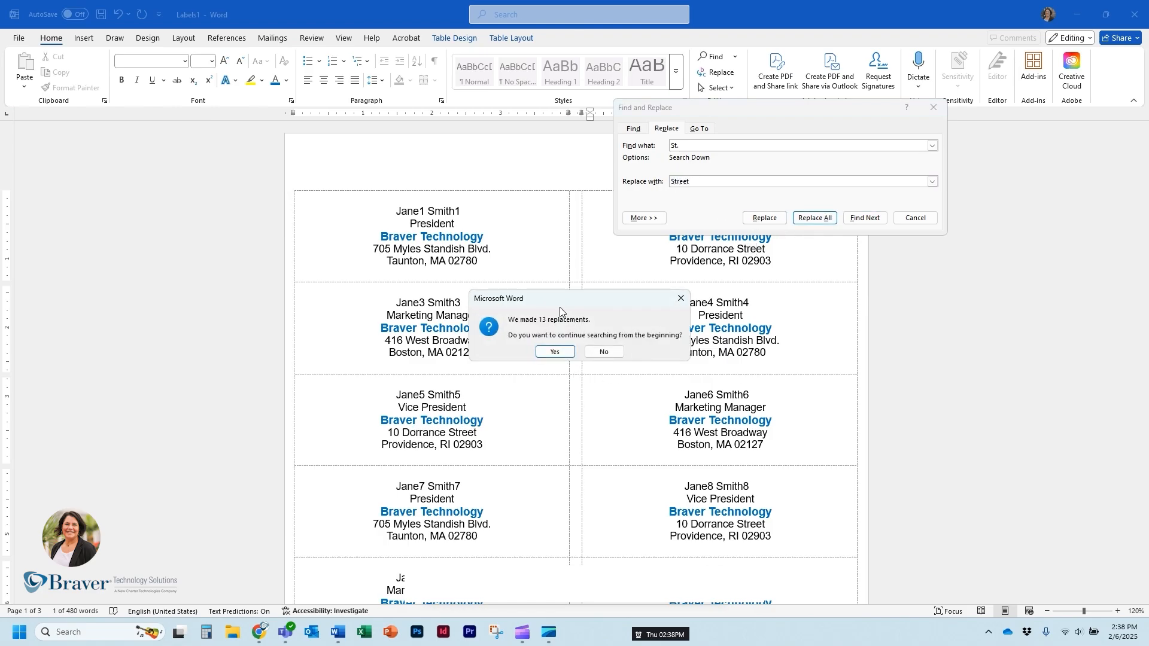
left_click(603, 352)
scroll(786, 395, "up", 3)
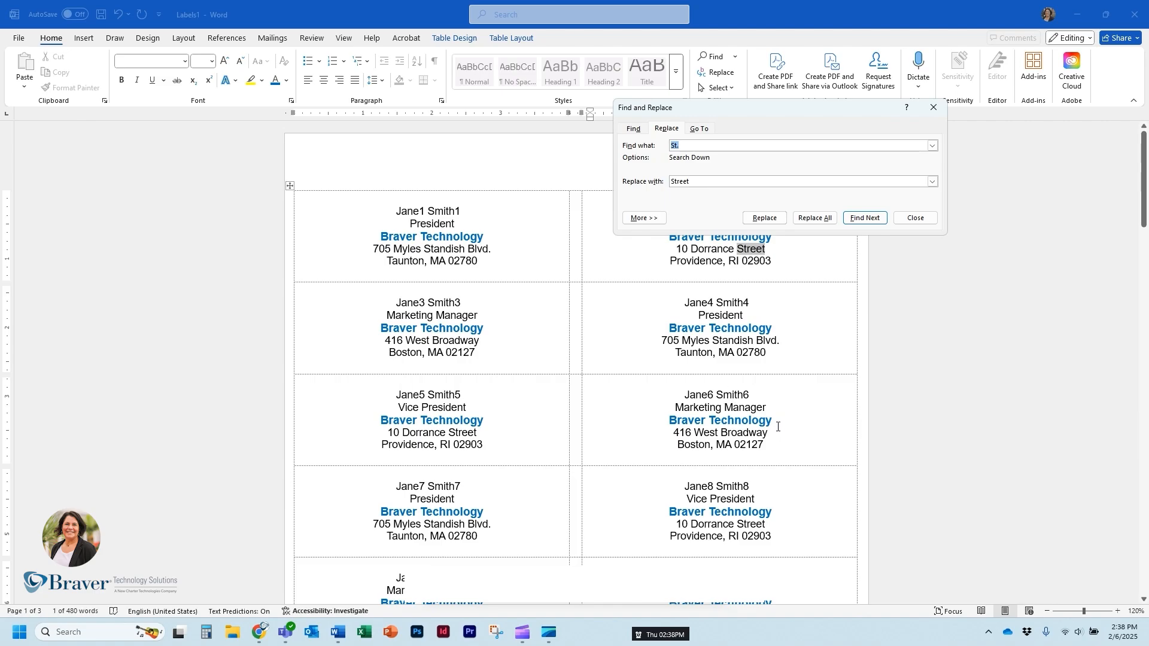
left_click(916, 218)
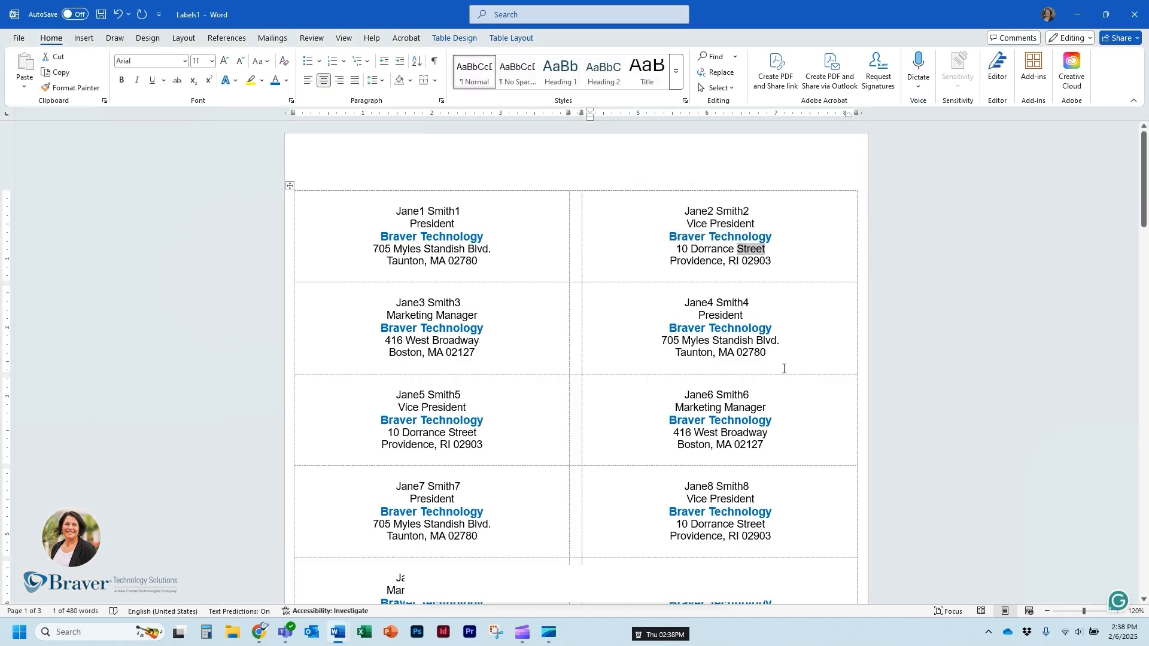
Step: Review the corrected street names and ZIP codes on all pages of the merged labels and return to the first page
scroll(772, 400, "down", 10)
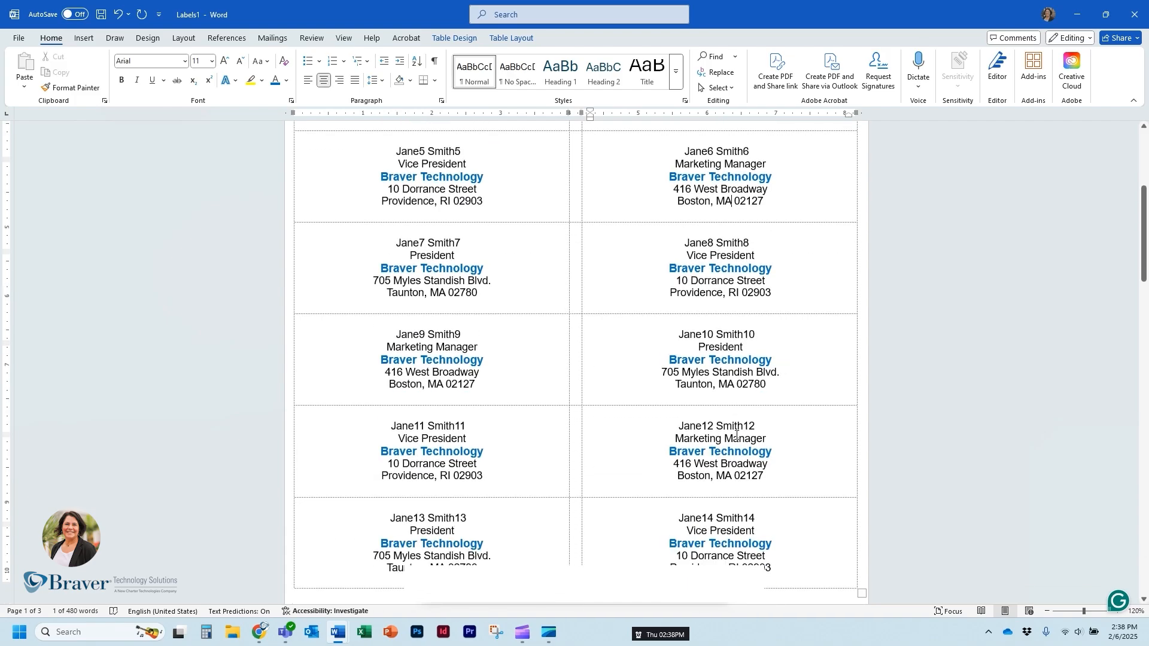
scroll(735, 430, "down", 5)
scroll(735, 430, "up", 13)
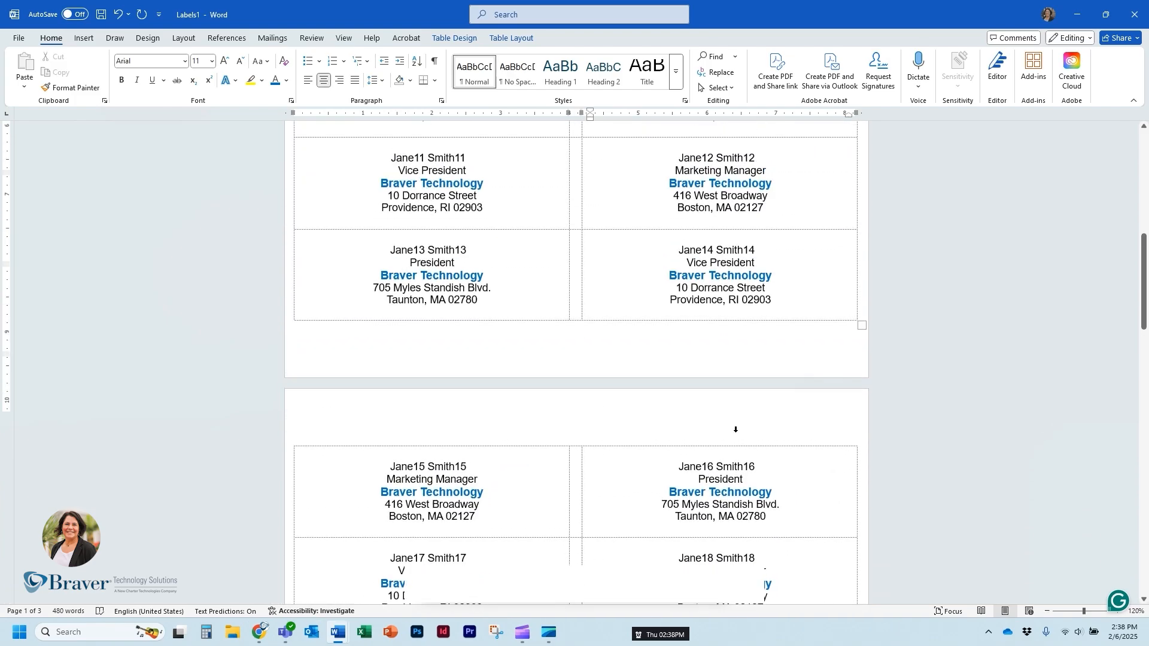
scroll(736, 432, "up", 2)
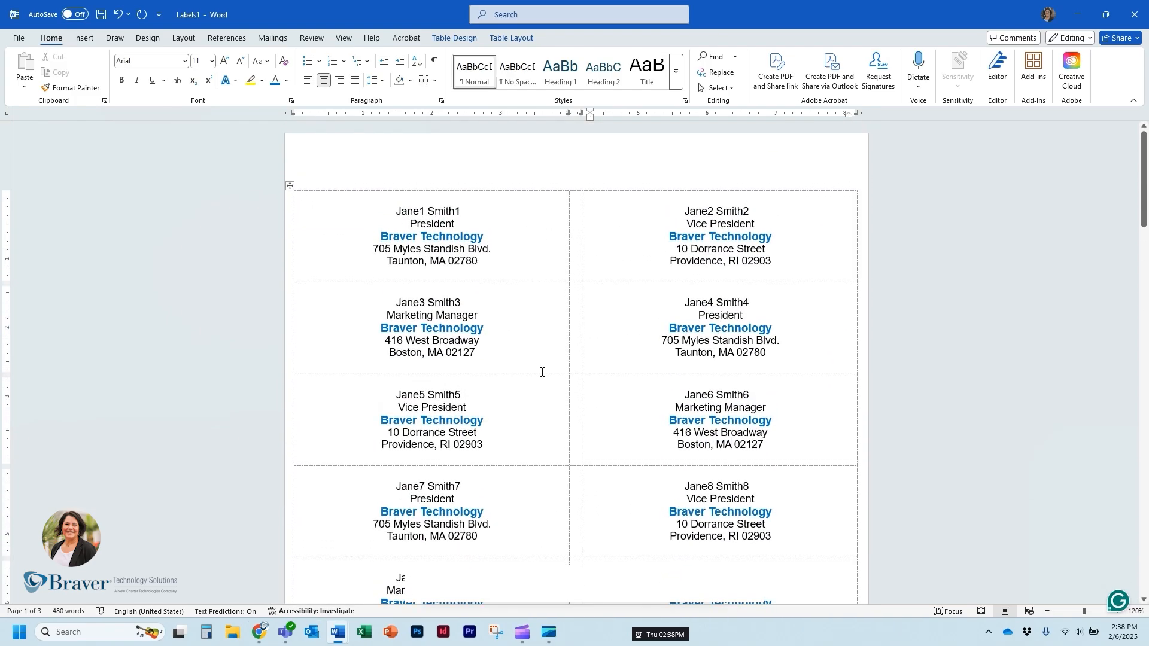
scroll(678, 311, "down", 20)
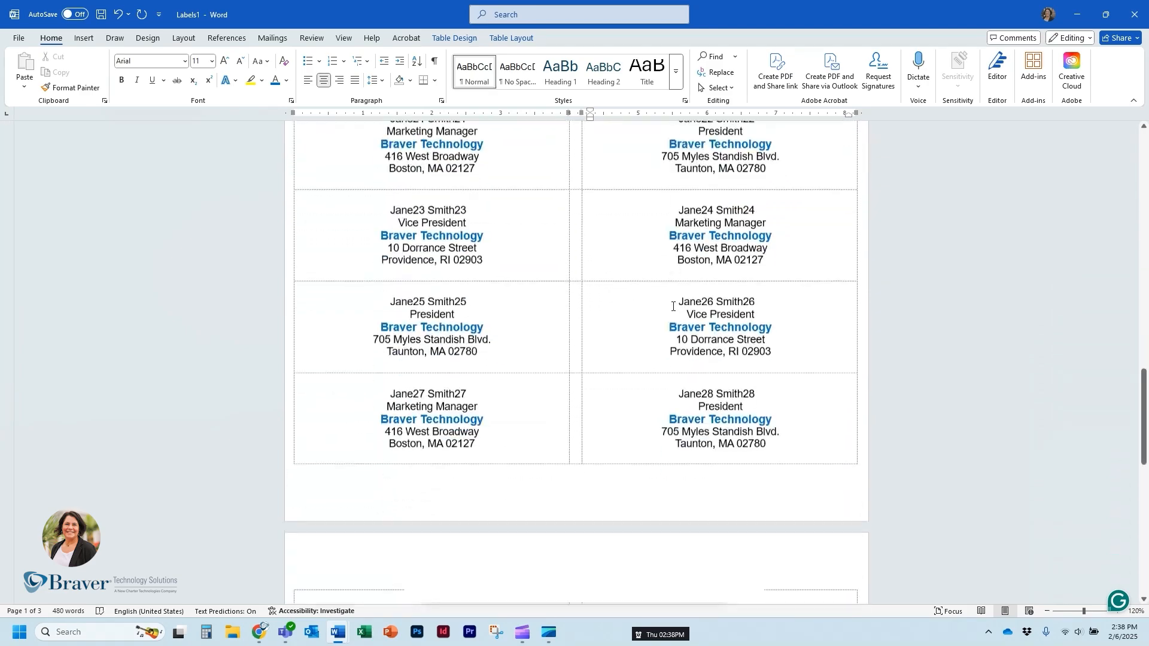
scroll(657, 313, "down", 3)
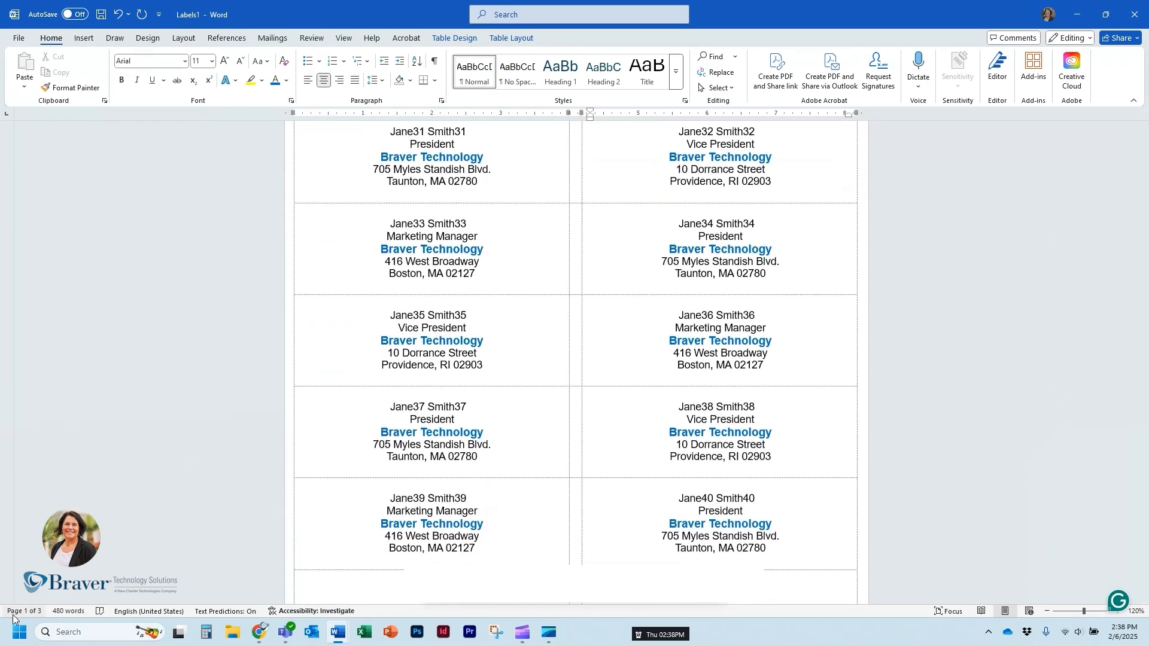
scroll(454, 451, "down", 2)
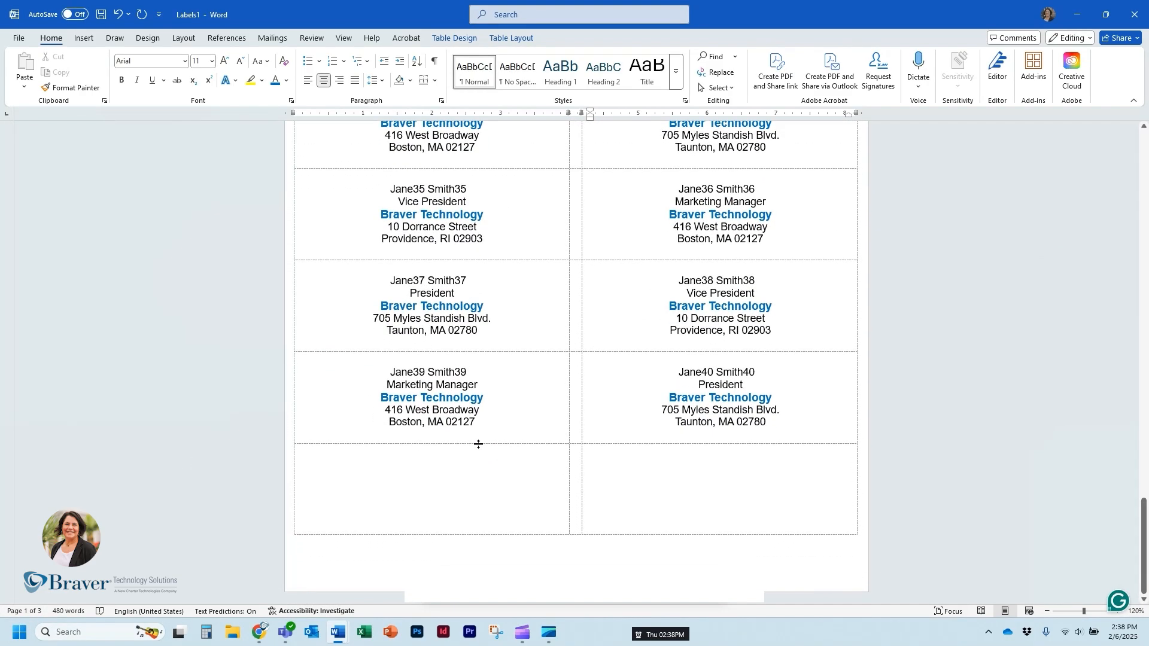
scroll(478, 444, "up", 3)
scroll(457, 494, "down", 3)
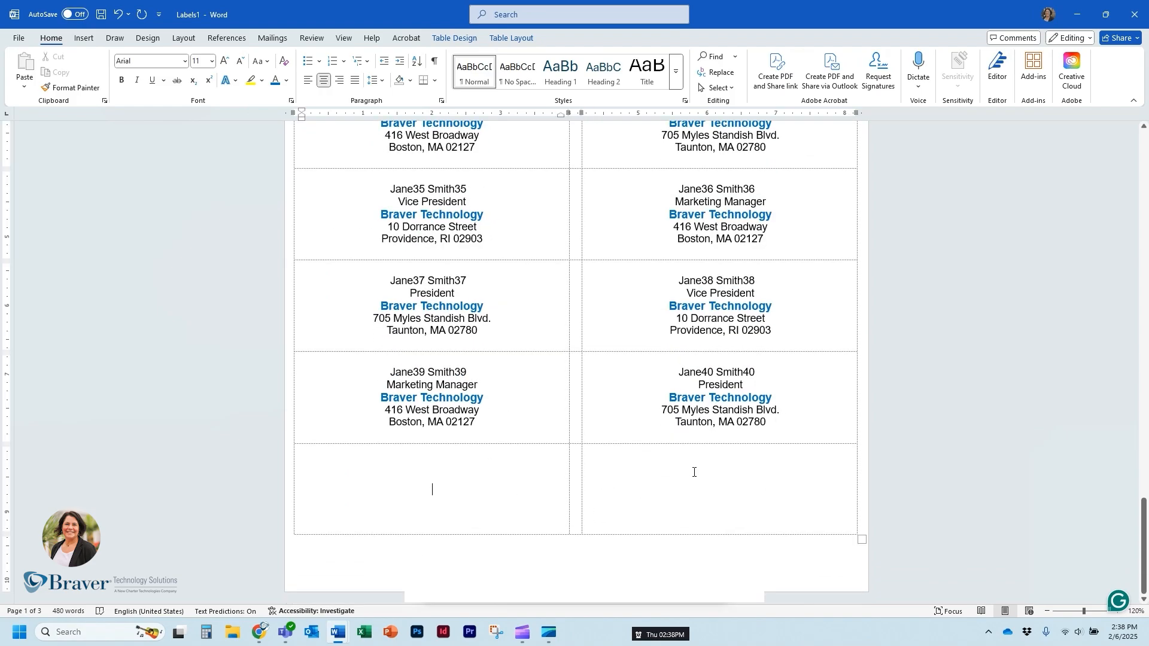
scroll(587, 477, "up", 10)
scroll(587, 477, "up", 15)
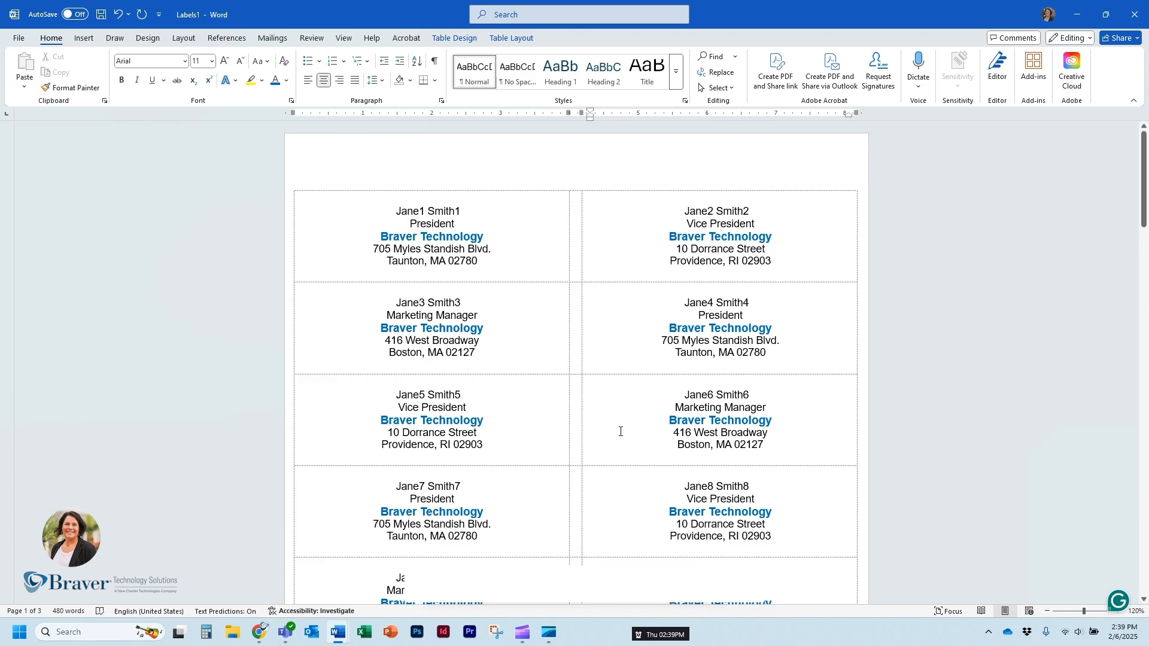
left_click(422, 236)
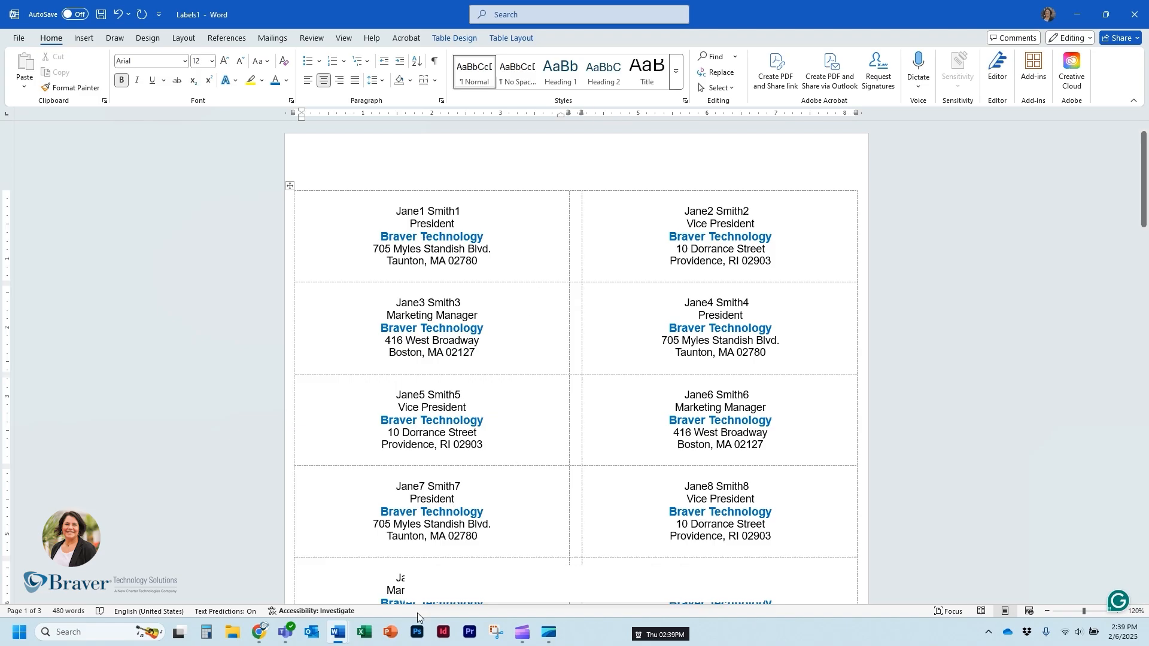
key("Left")
key("Left")
key("Left")
key("Left")
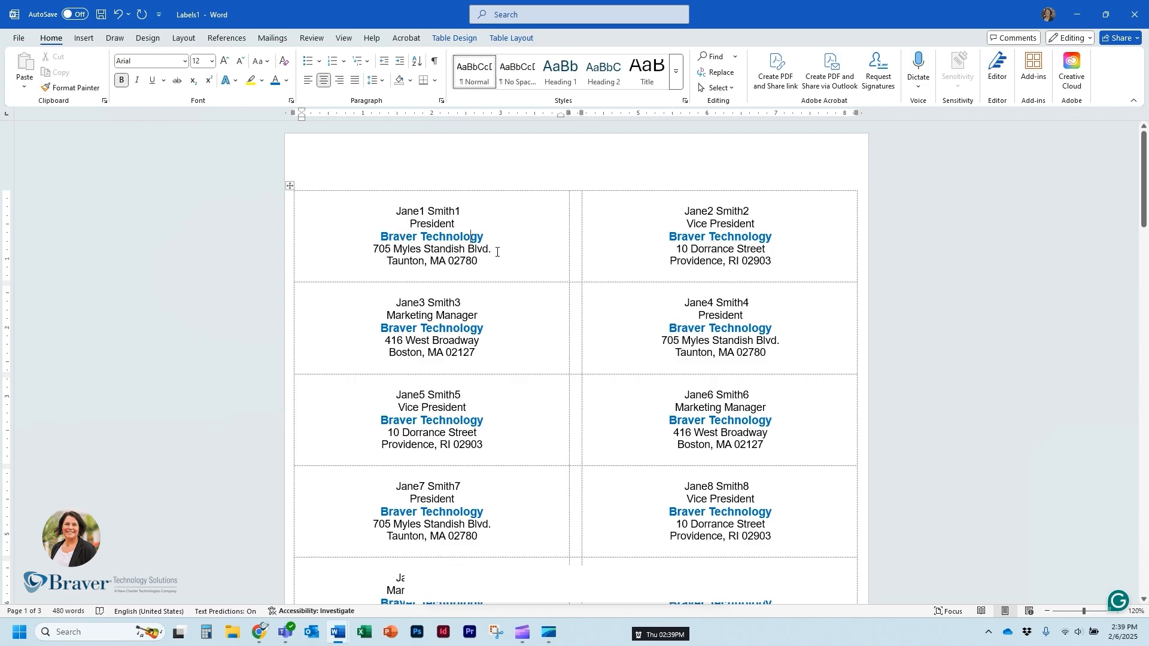
left_click_drag(497, 252, 352, 246)
key("Down")
left_click(379, 261, "shift")
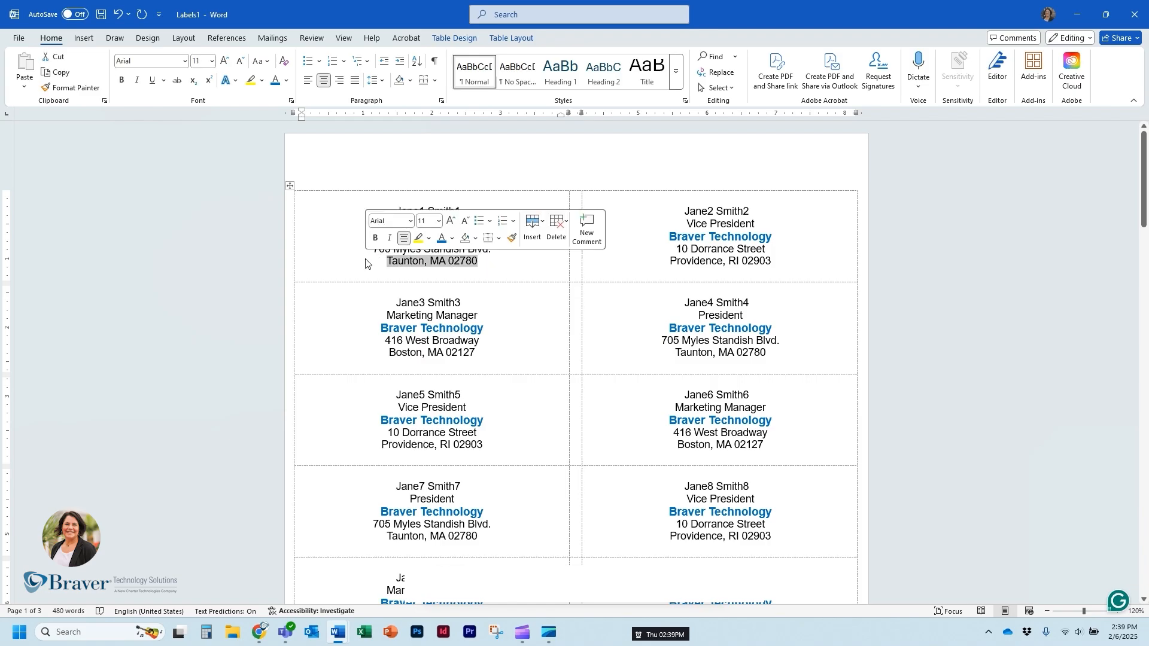
key("Right")
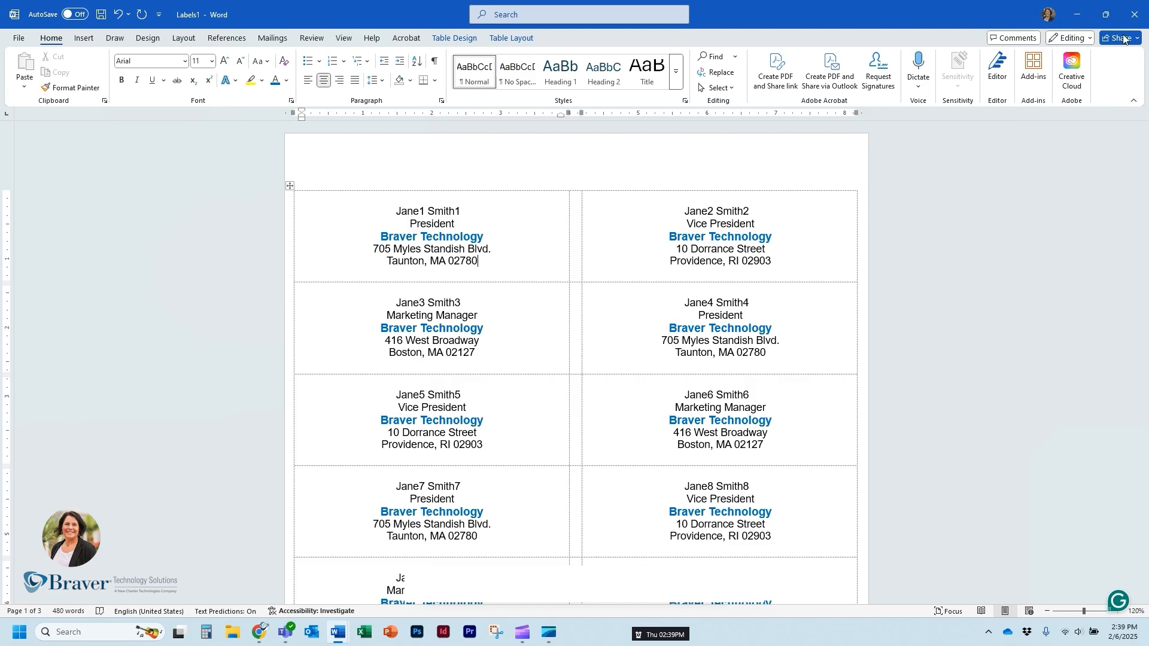
left_click(552, 201)
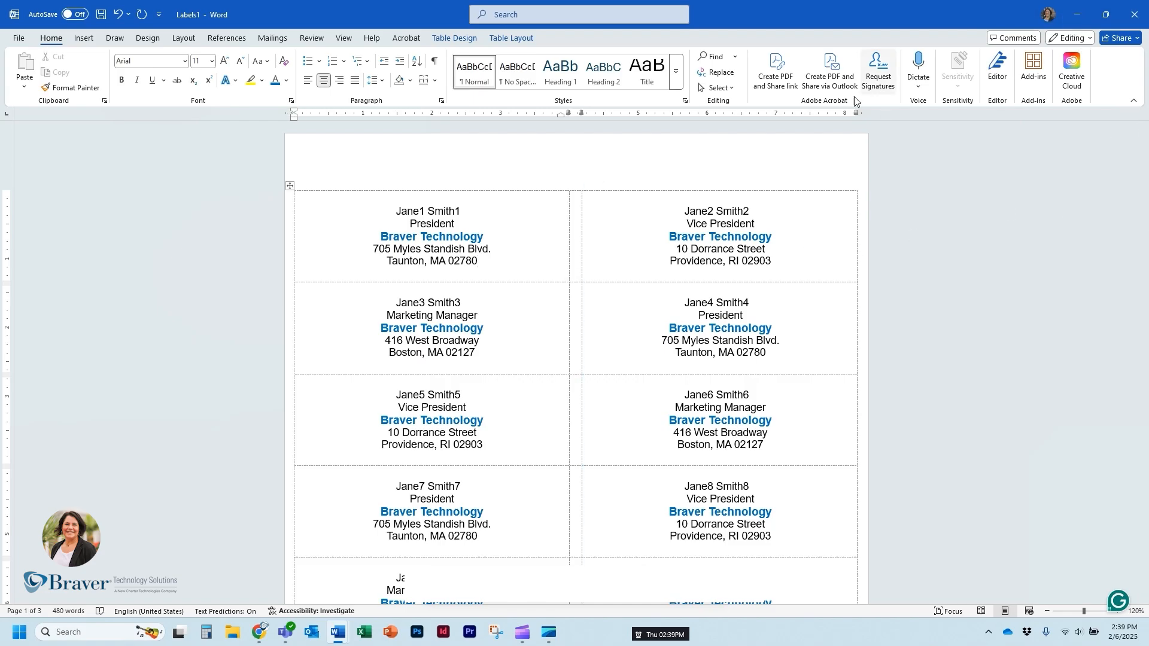
Step: Close the merged labels document without saving and take the mail merge wizard back to arranging the labels
left_click(1136, 14)
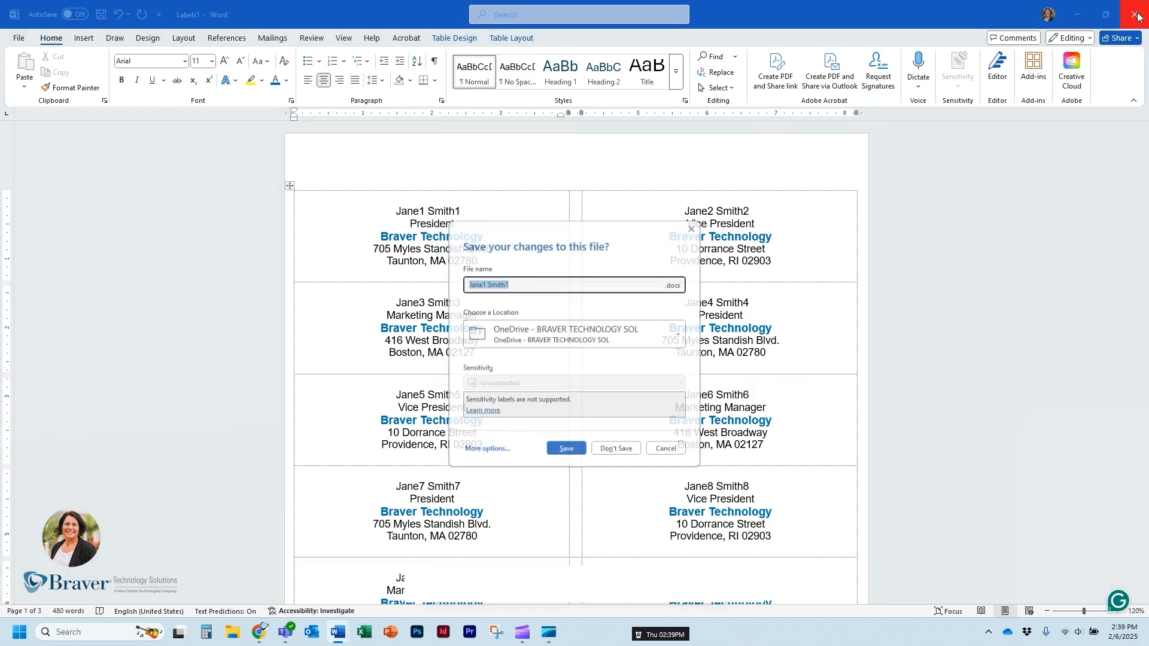
left_click(619, 453)
left_click(436, 303)
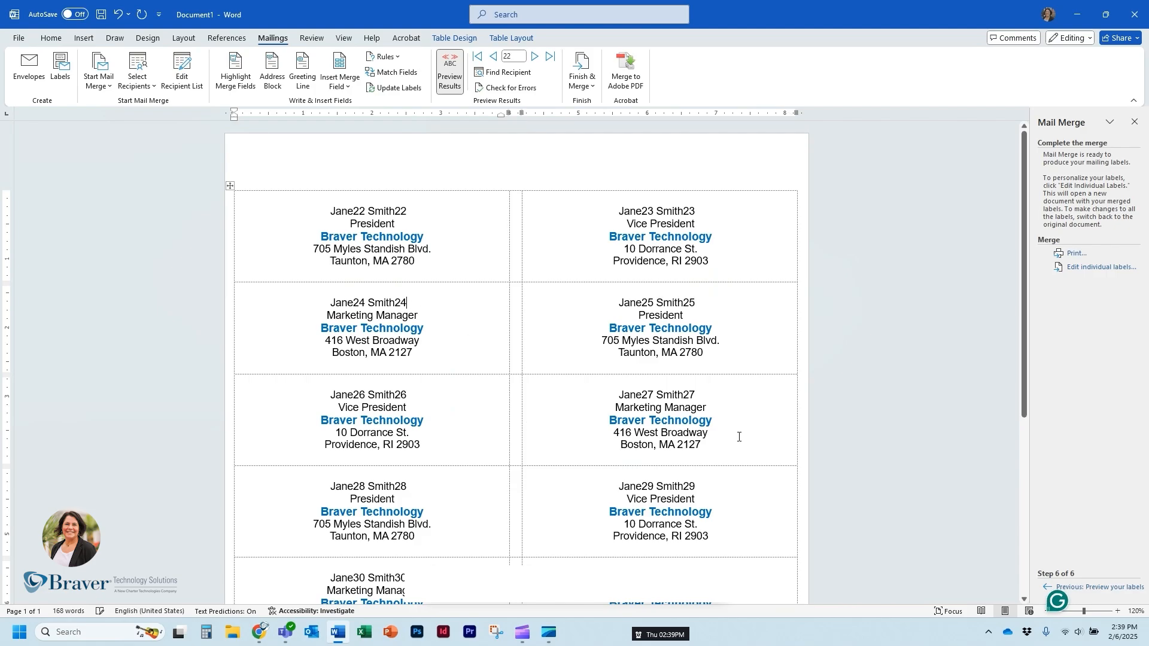
left_click(1092, 590)
left_click(1080, 589)
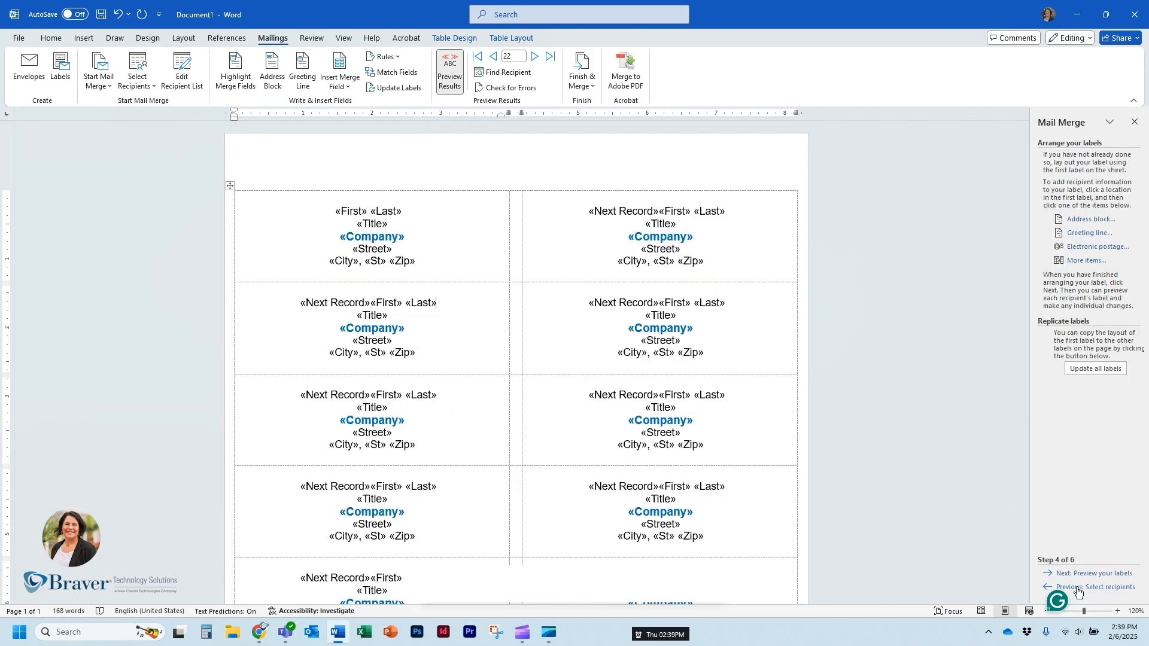
left_click(1078, 588)
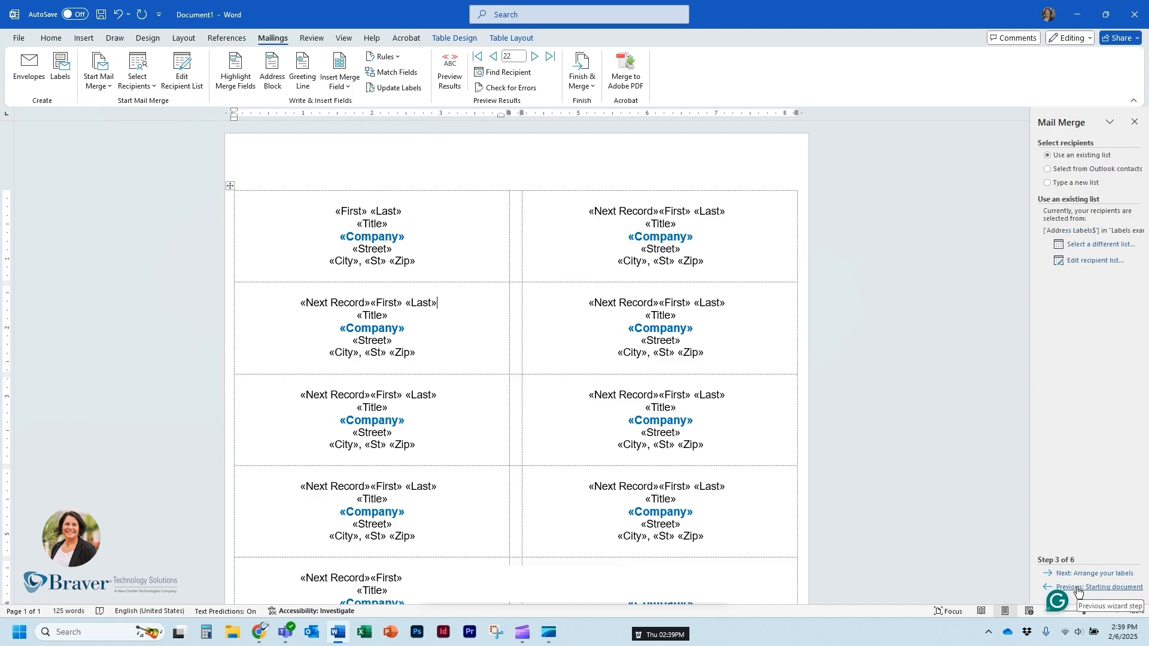
left_click(1081, 573)
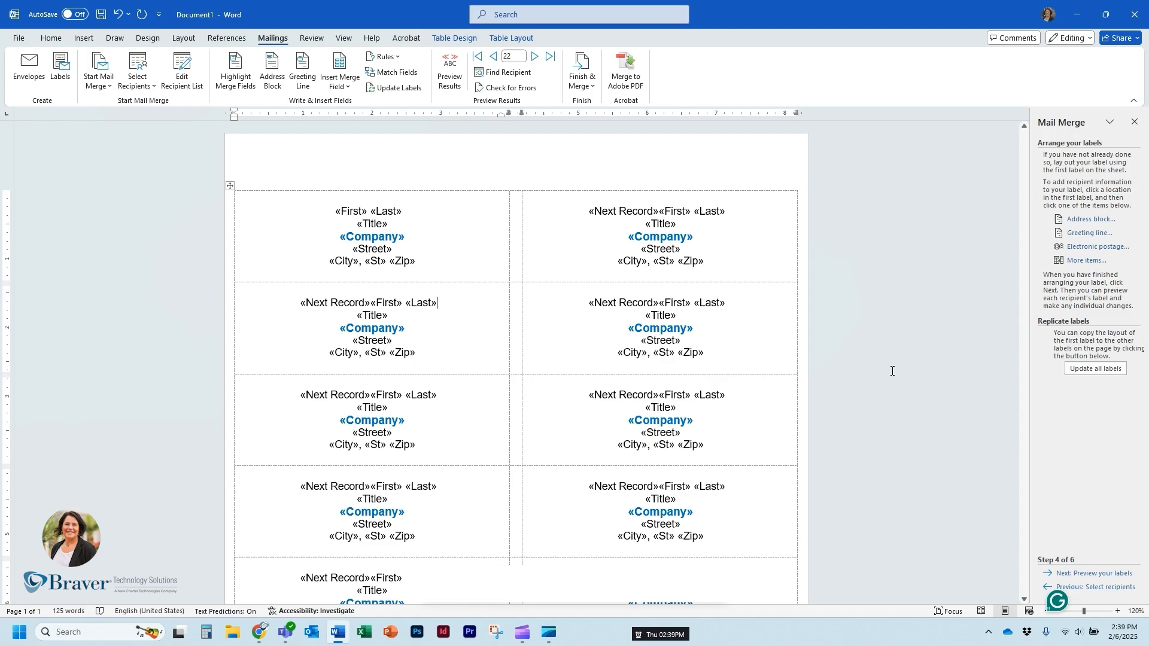
Step: Left-align all merge fields in the first label and give every line the same small left indent
left_click(441, 233)
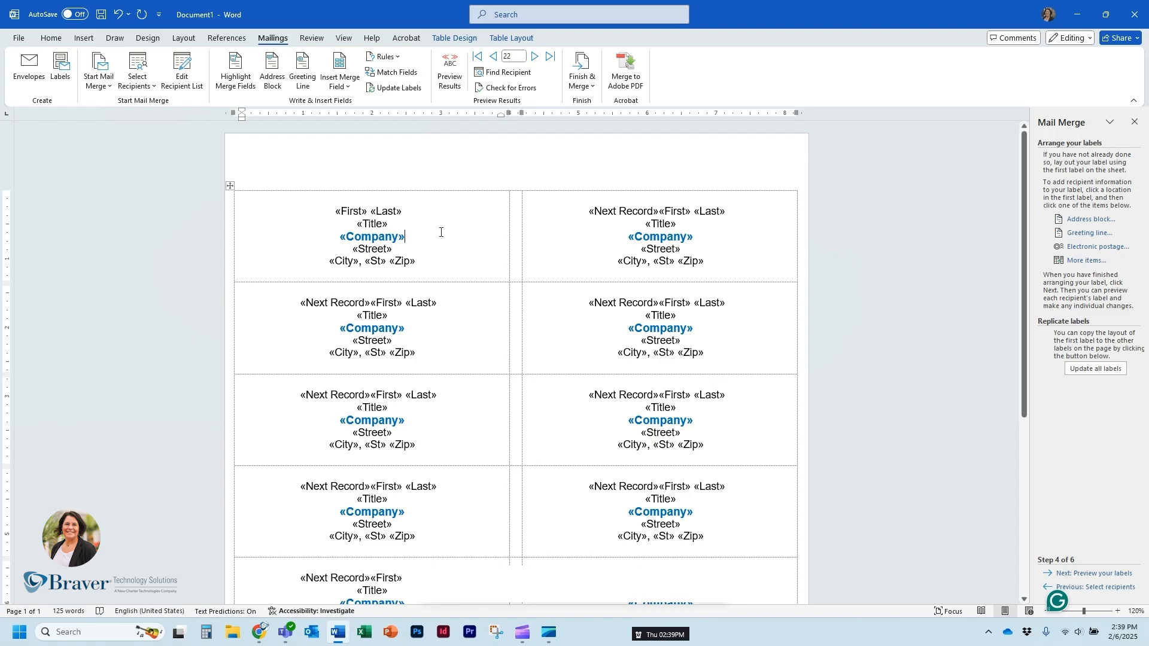
left_click_drag(335, 210, 422, 263)
left_click(345, 236)
left_click_drag(336, 211, 426, 264)
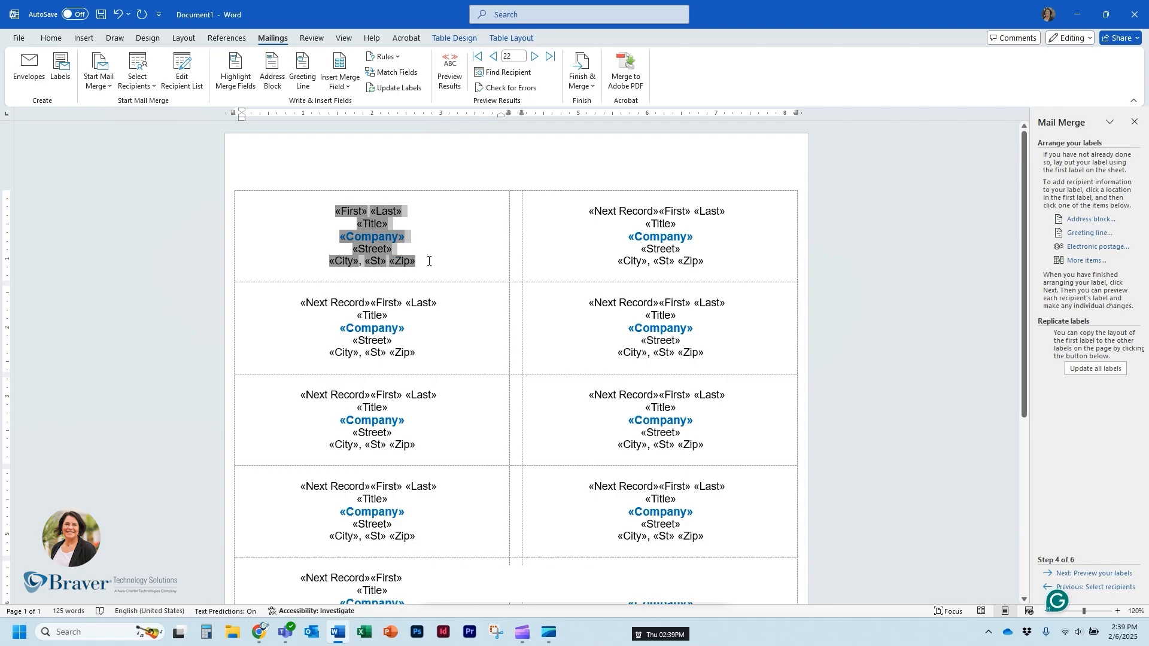
left_click(51, 38)
left_click(308, 80)
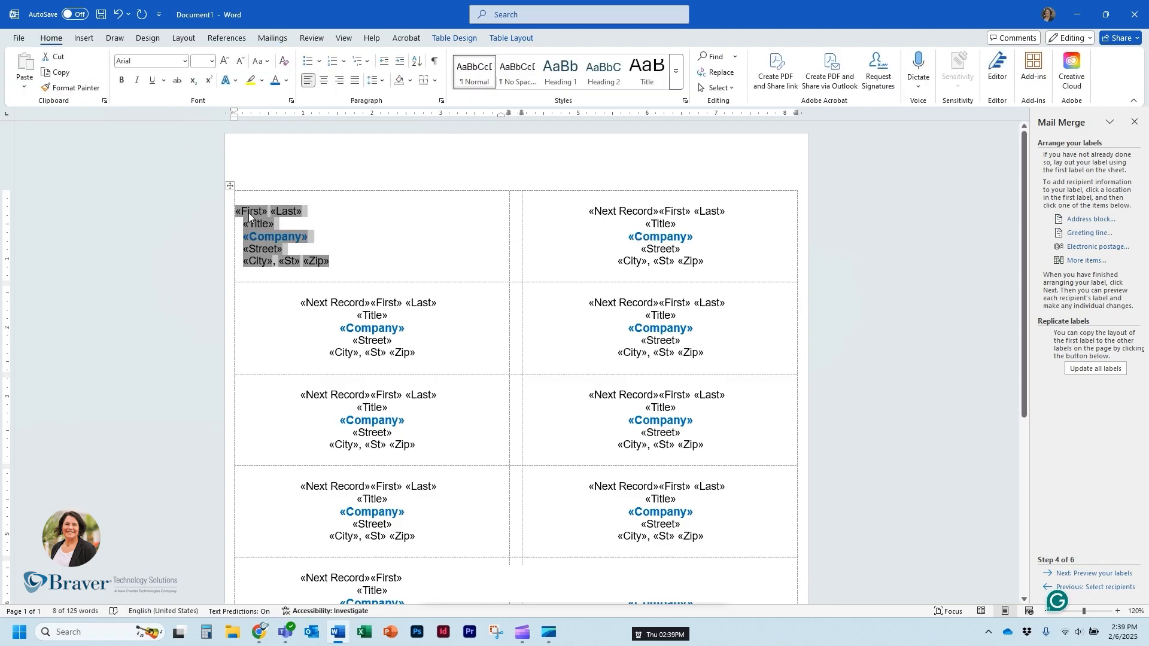
left_click_drag(234, 119, 271, 122)
left_click_drag(259, 124, 240, 124)
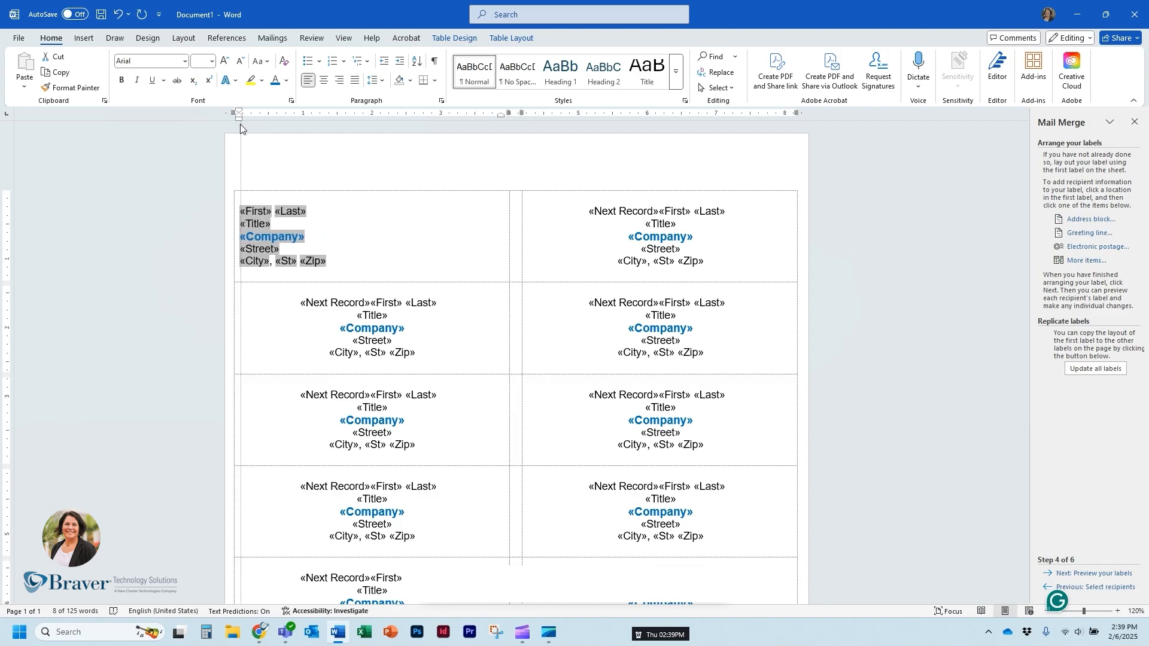
left_click(351, 243)
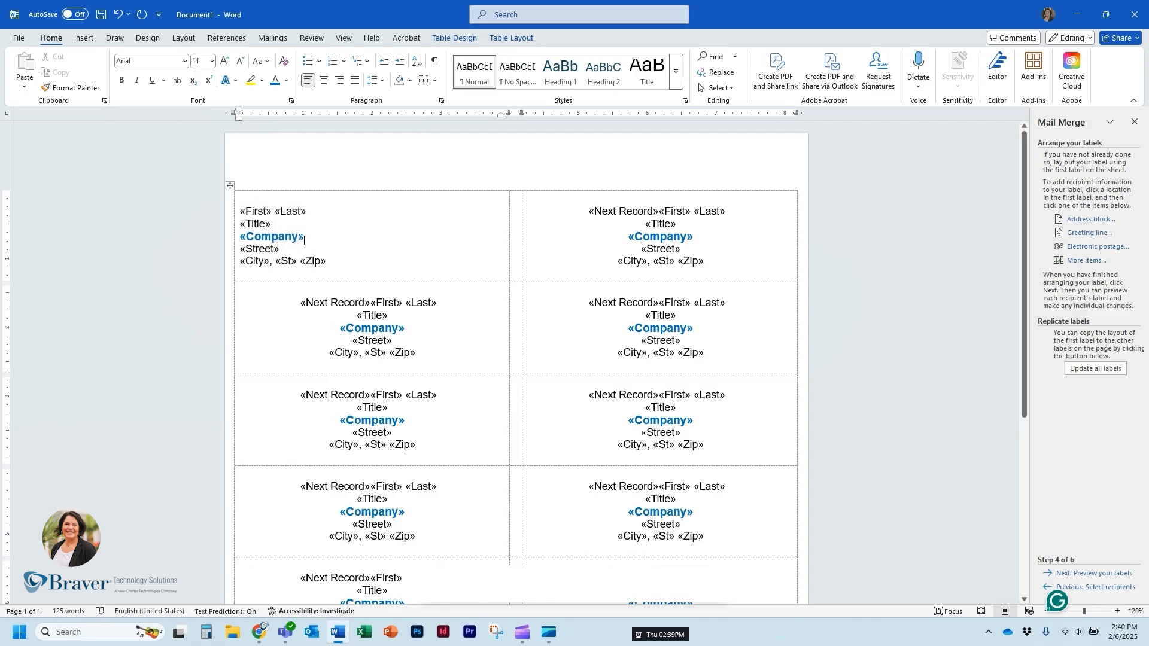
Step: Search the stock images for "logo" and insert the solid black cap icon before the First field in the first label
left_click(242, 210)
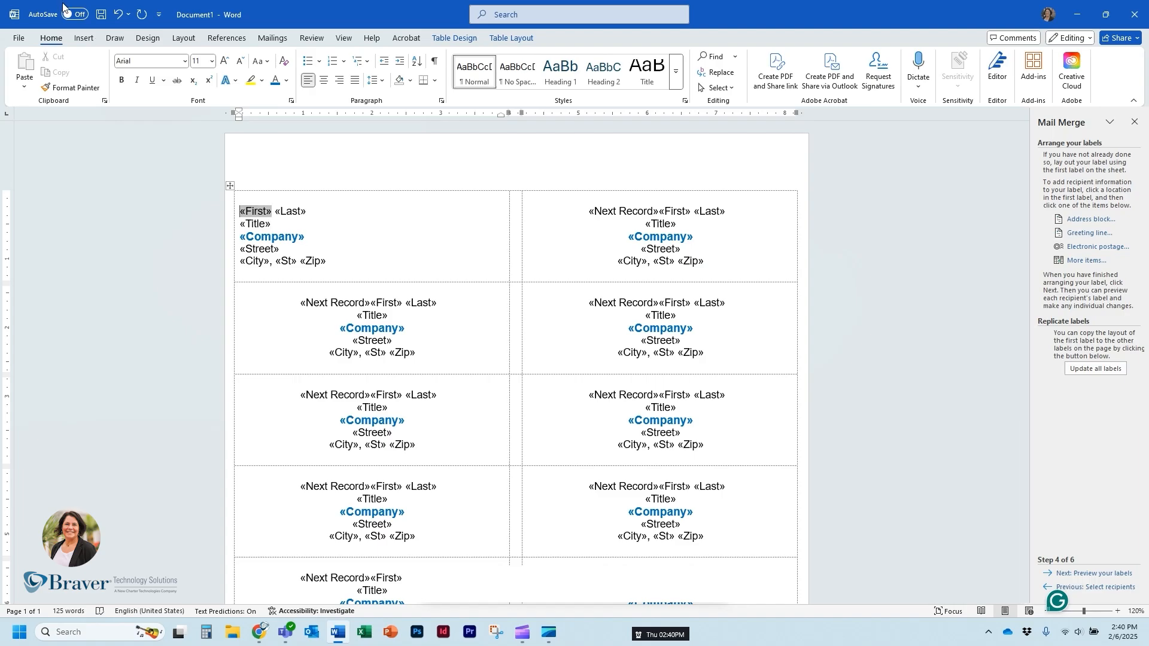
left_click(84, 38)
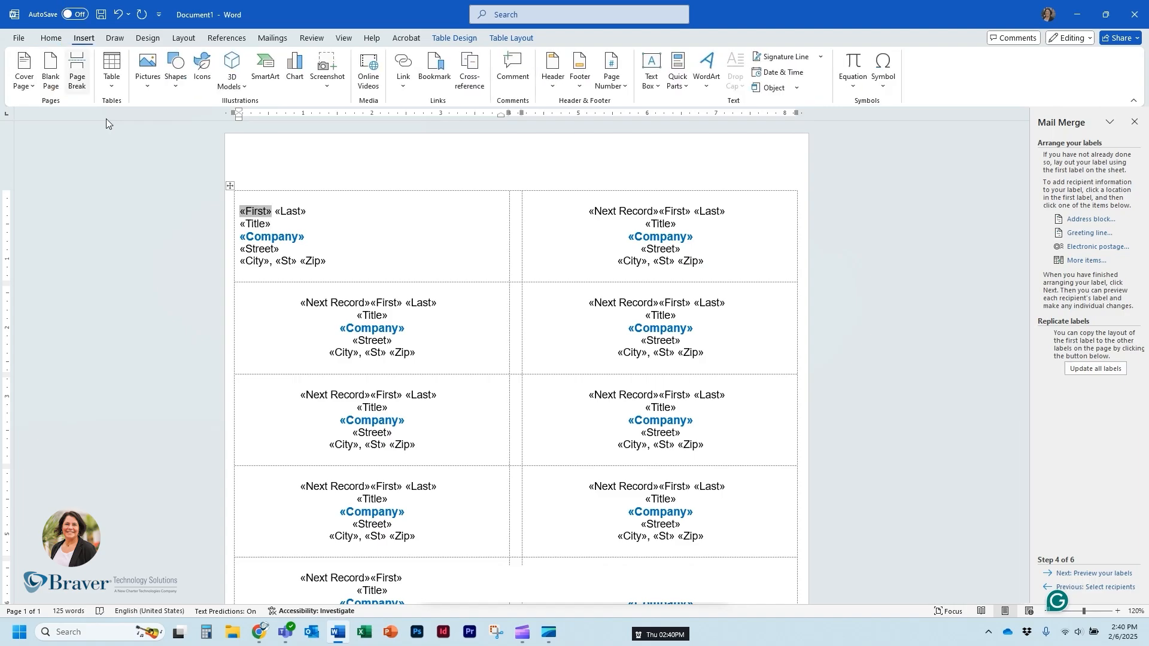
left_click(145, 86)
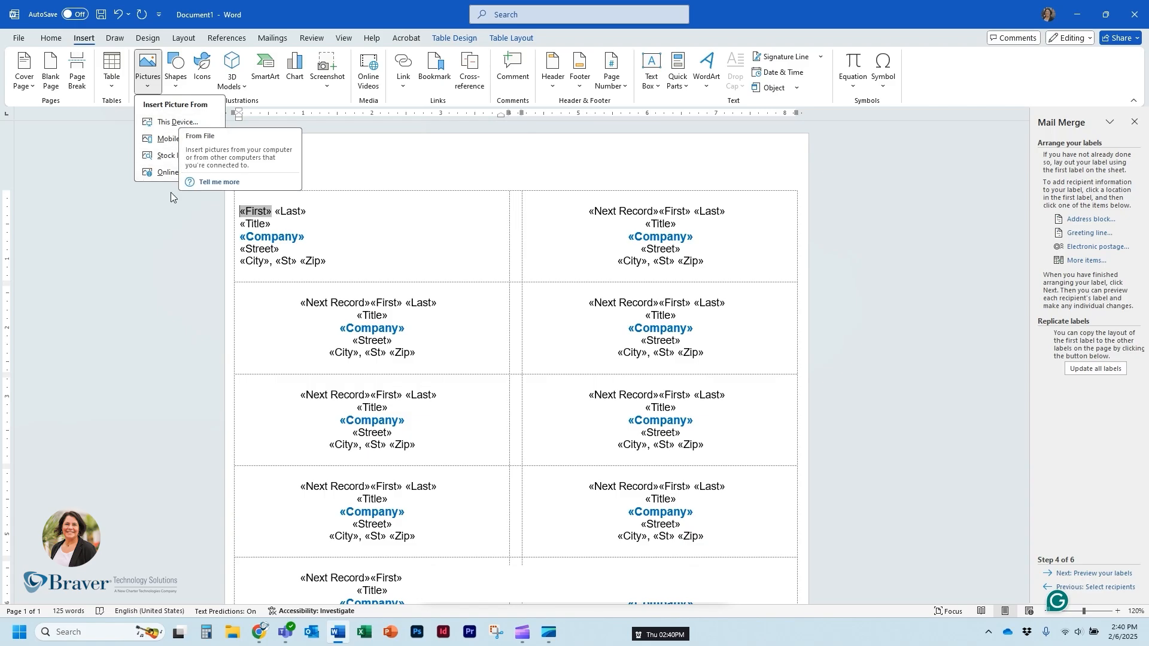
left_click(166, 157)
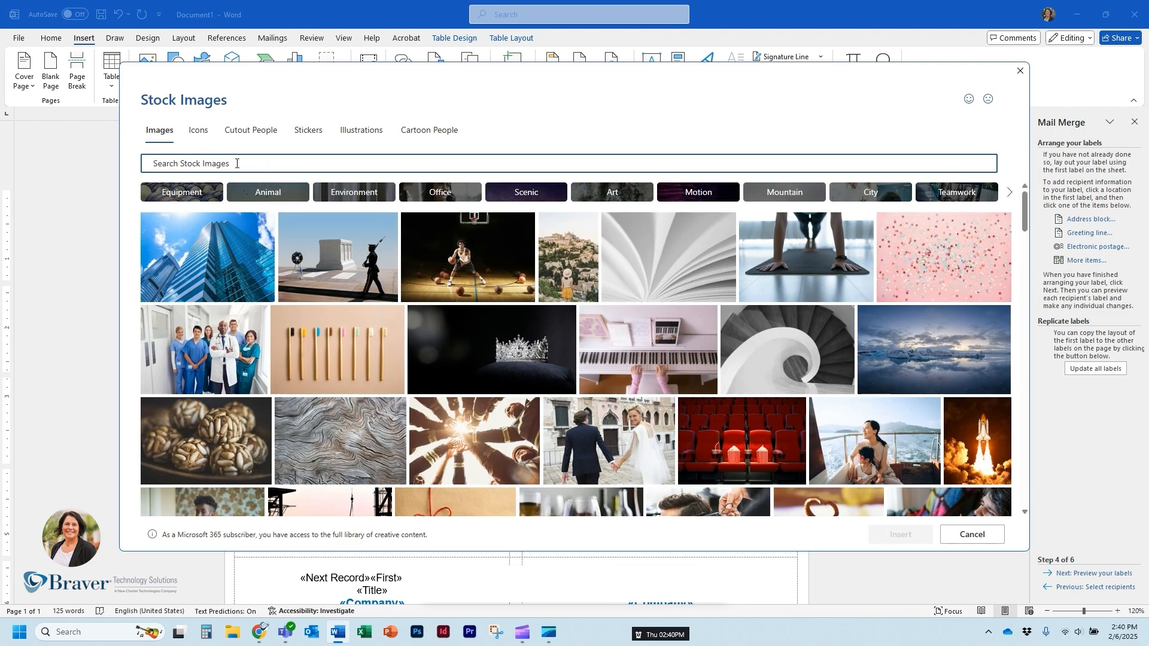
type("logo")
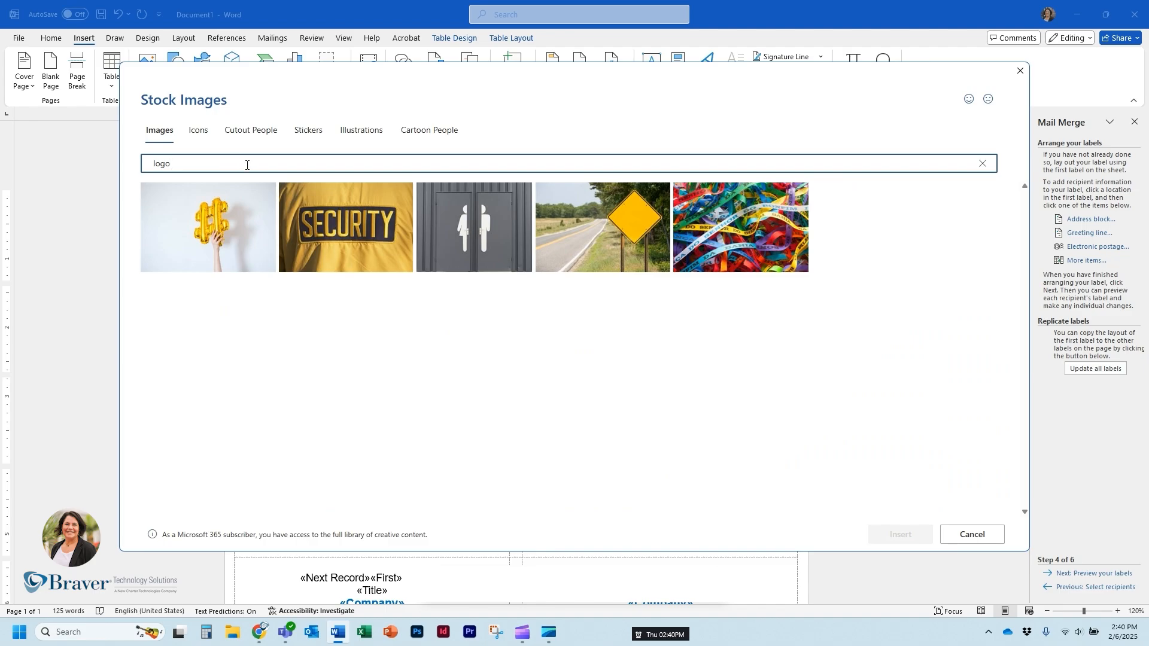
left_click(198, 132)
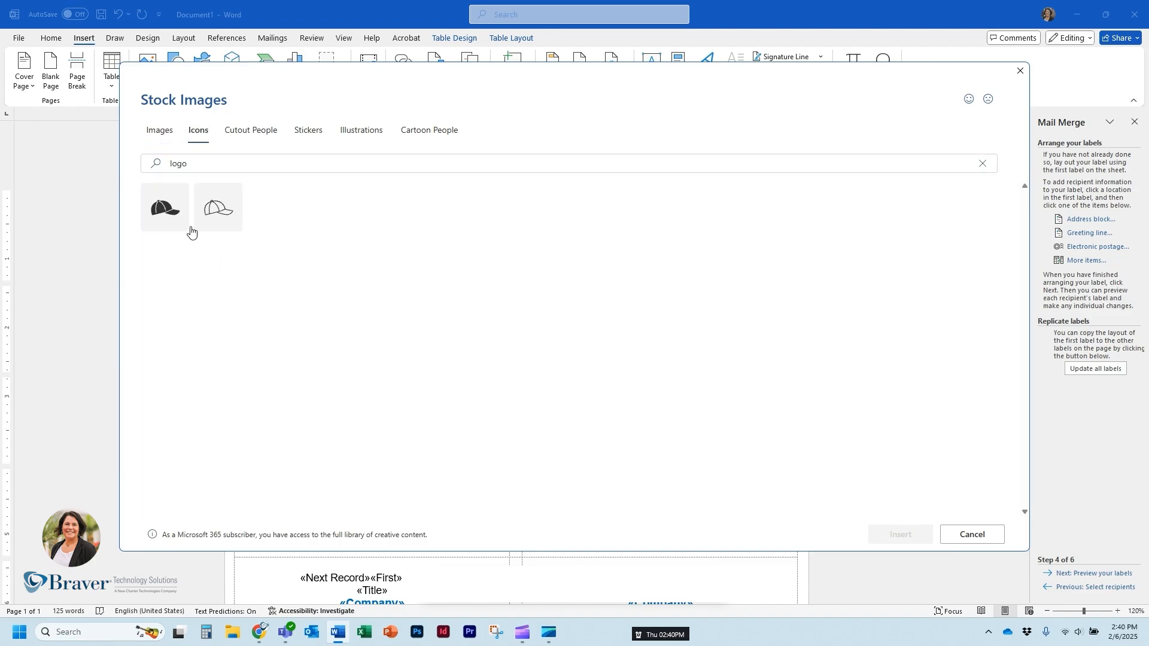
left_click(158, 209)
left_click(898, 534)
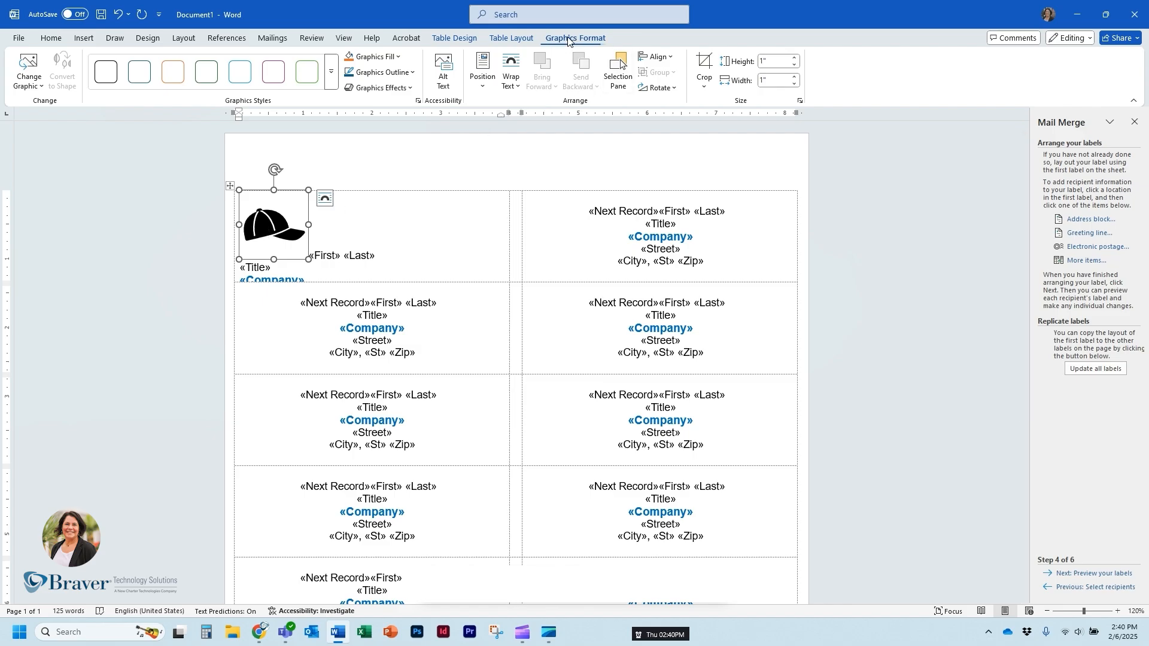
Step: Set the cap icon's text wrapping to Square and adjust its size and position beside the first label's address fields
left_click(510, 86)
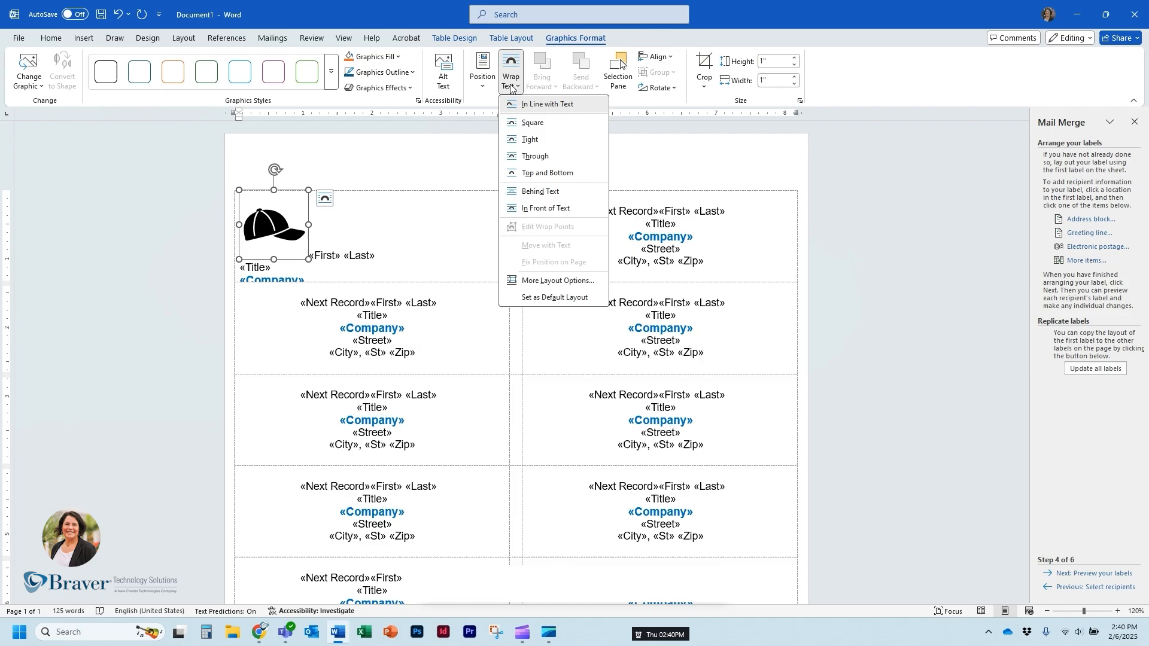
left_click(532, 123)
left_click(410, 258)
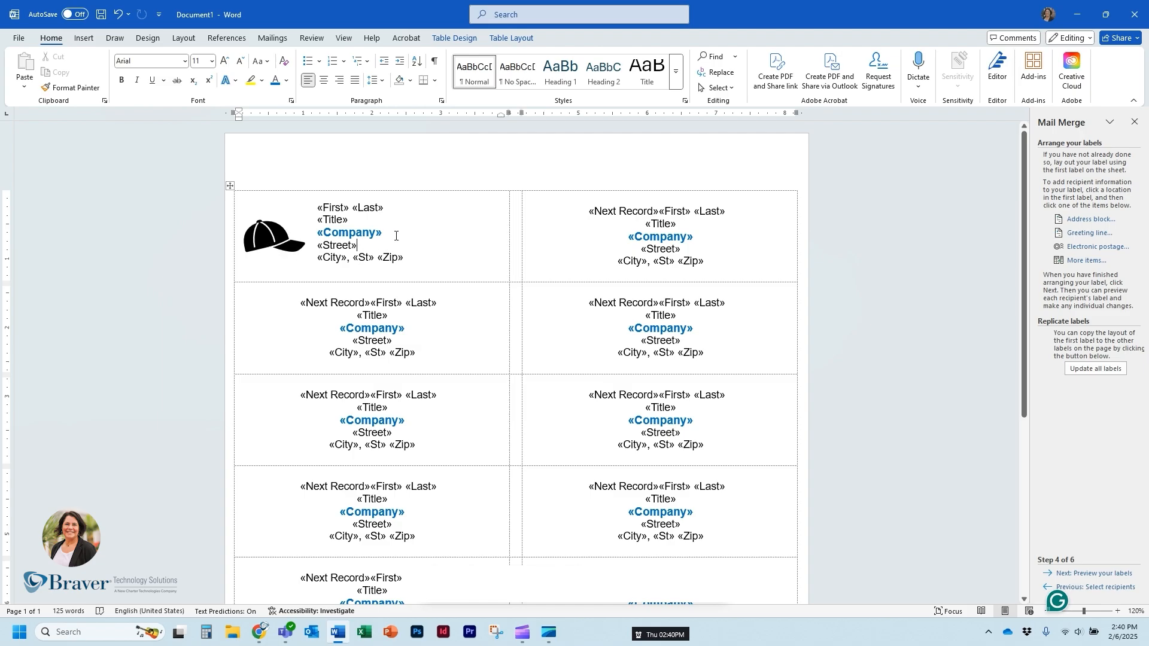
left_click(260, 236)
left_click_drag(312, 273, 311, 276)
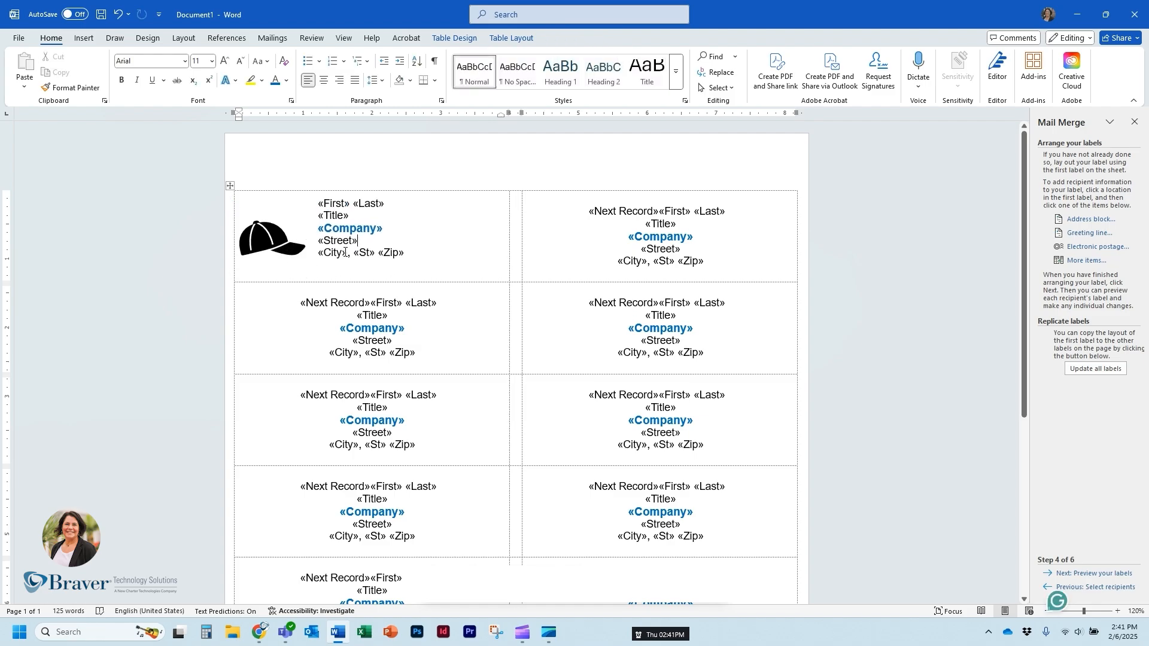
Step: Update the labels to copy the first label's layout with the cap icon to all the others
left_click(370, 230)
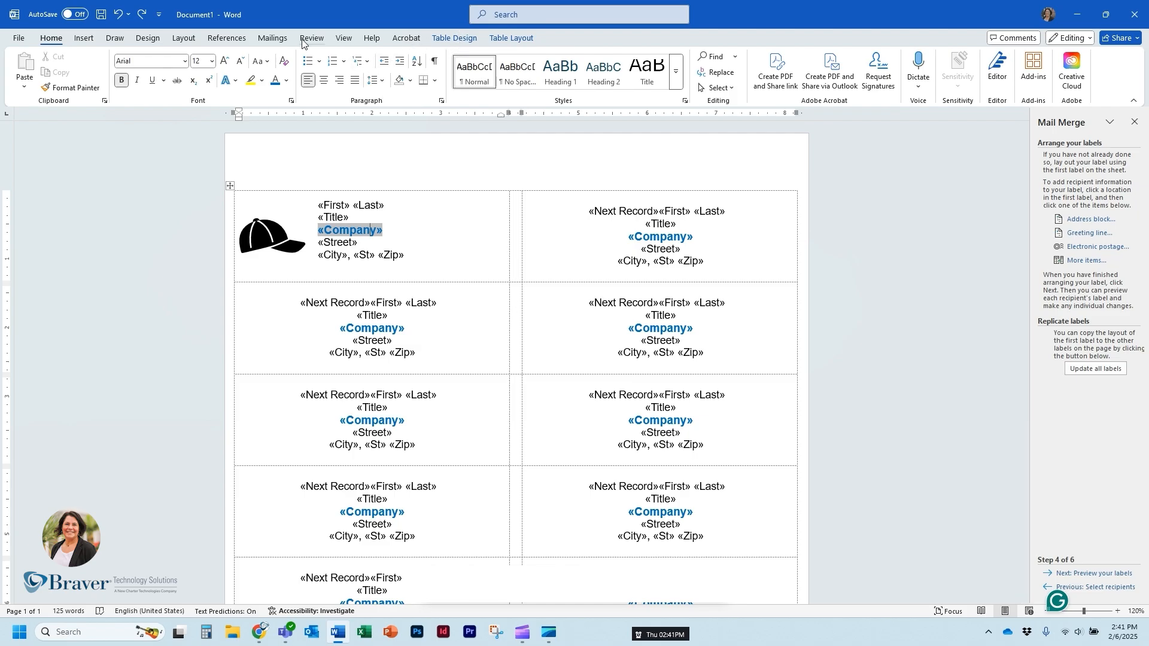
left_click(275, 39)
left_click(395, 88)
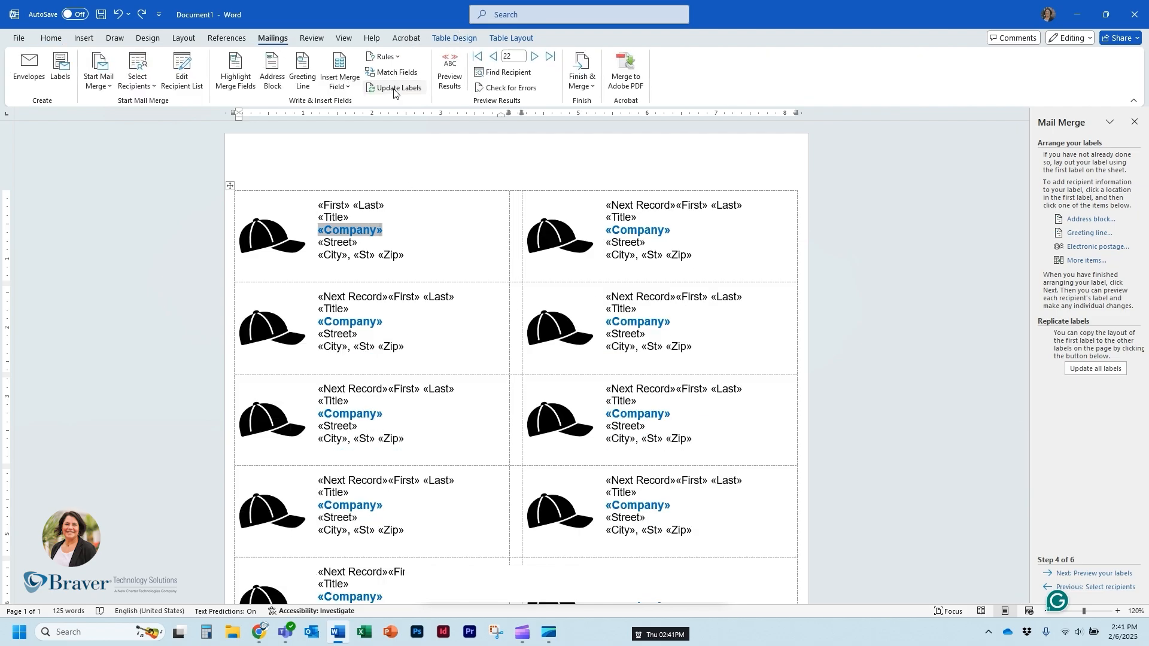
Step: Preview the labels with recipient data, complete the merge, and merge all records into a new document of individual labels
scroll(601, 328, "down", 5)
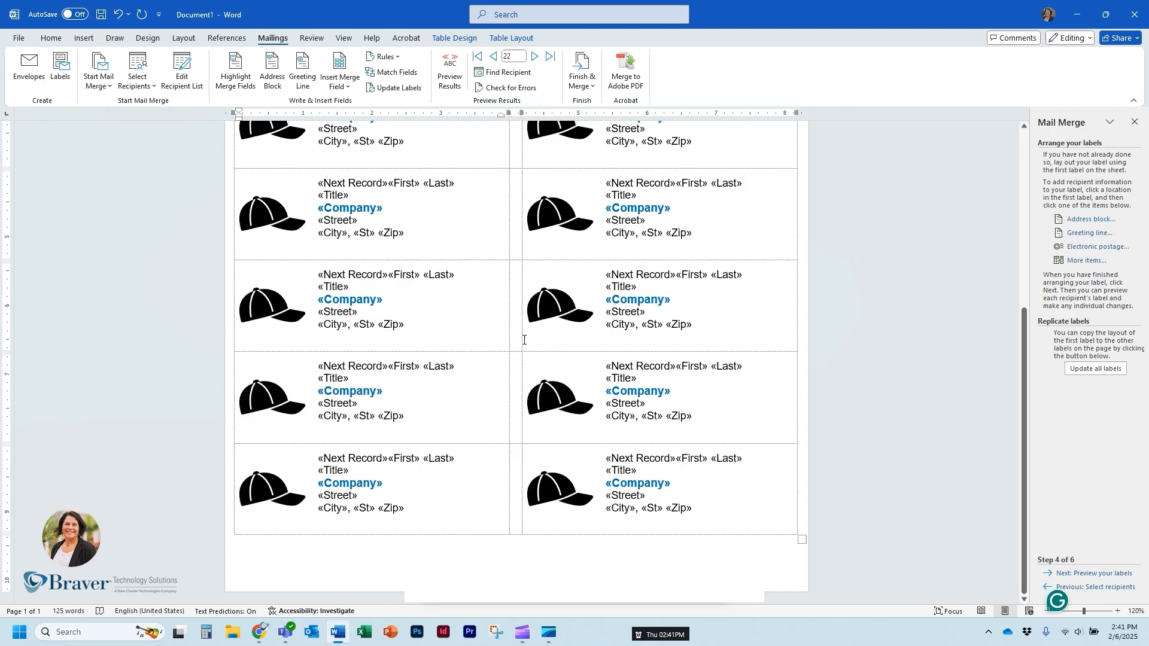
scroll(523, 339, "up", 5)
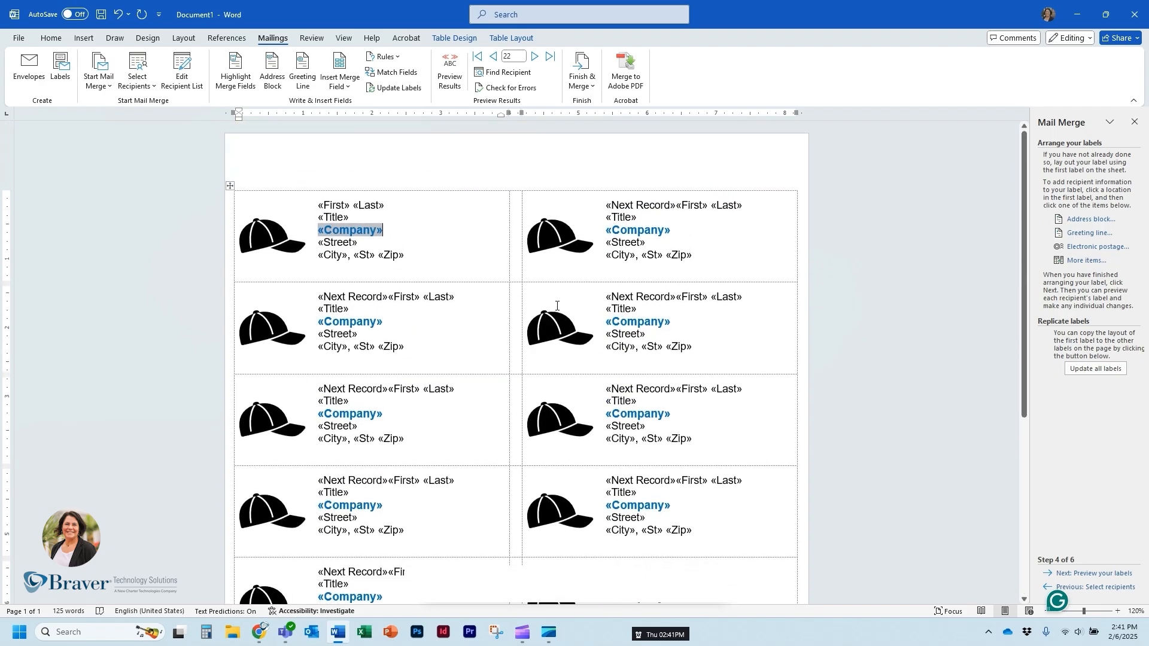
left_click(1086, 574)
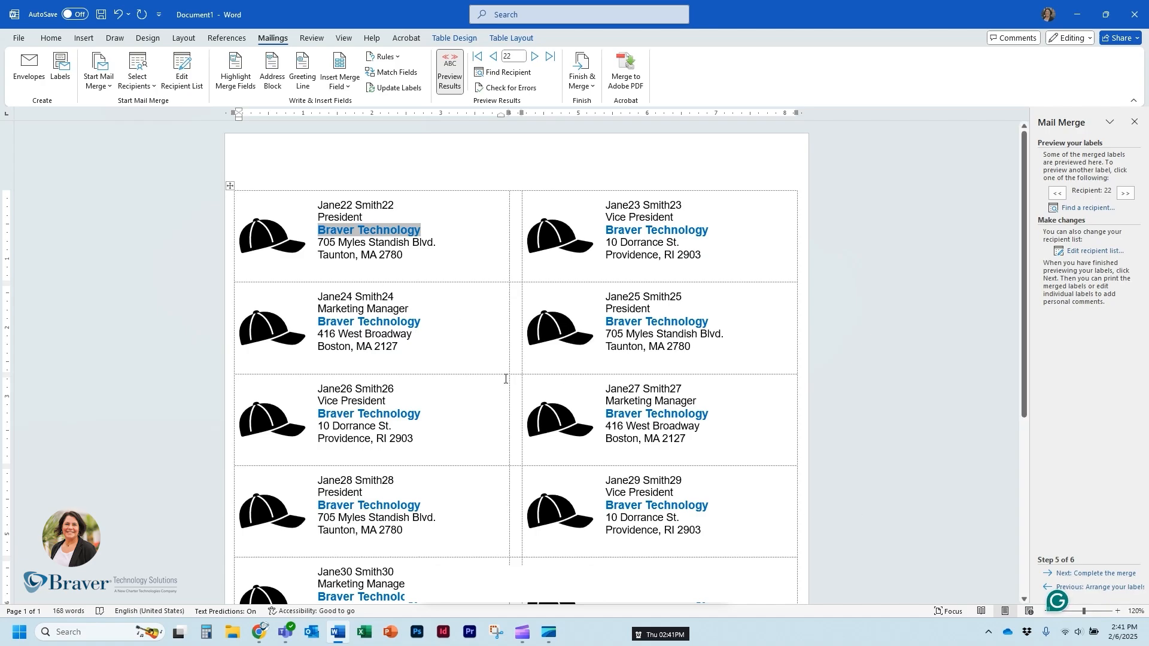
left_click(1073, 575)
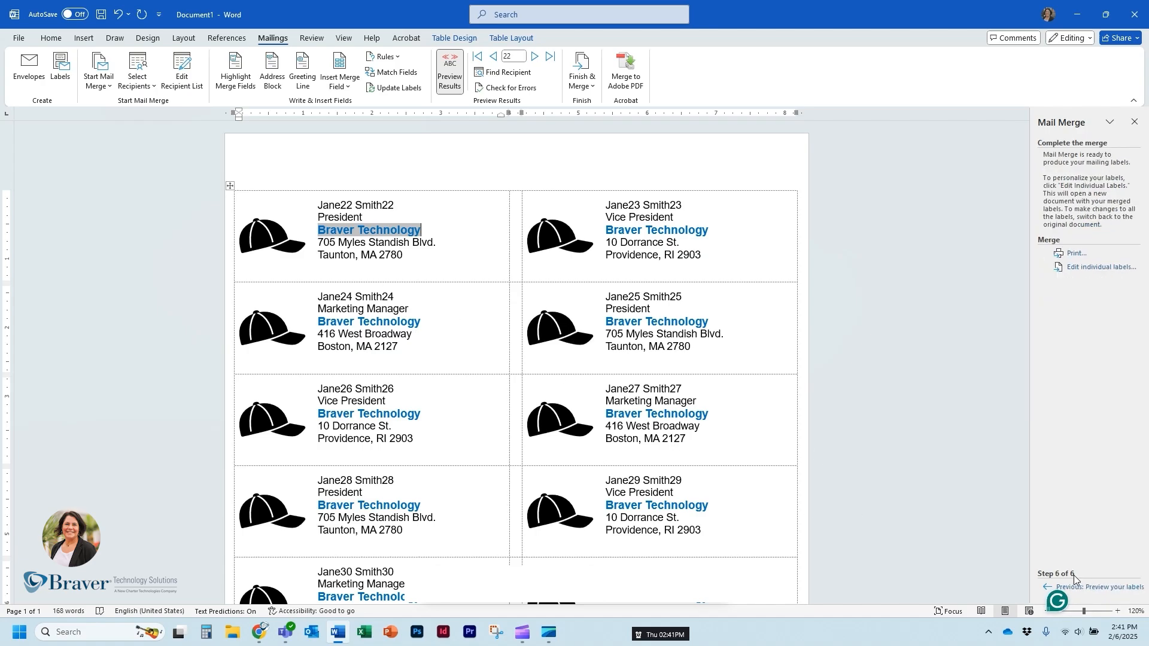
left_click(1097, 267)
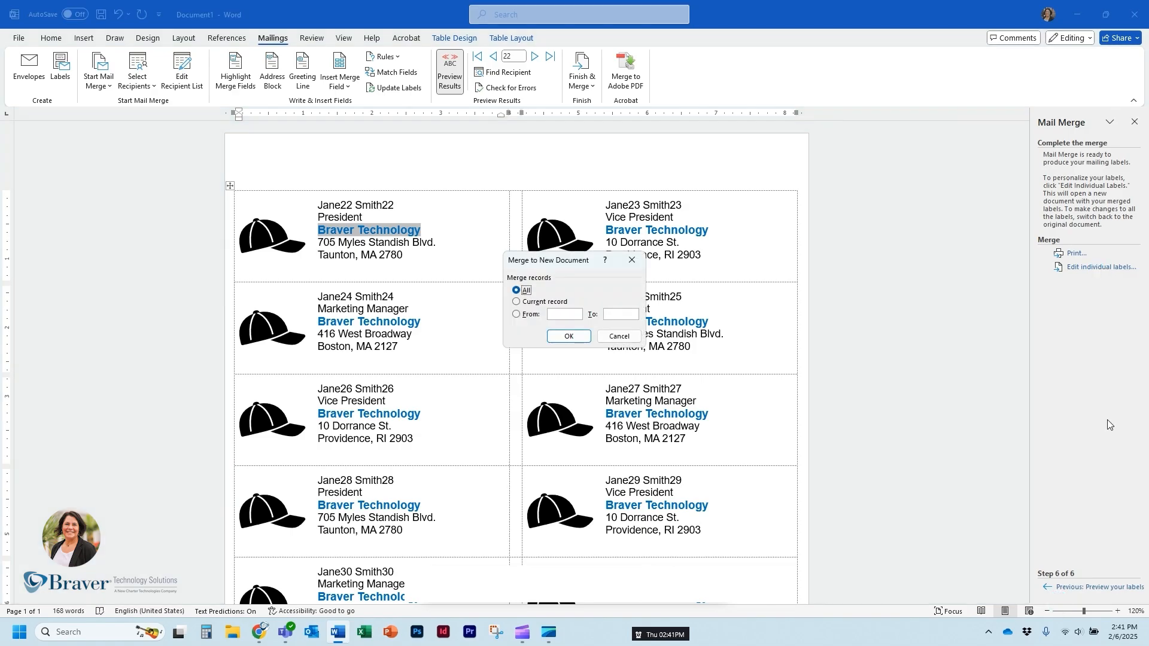
left_click(568, 337)
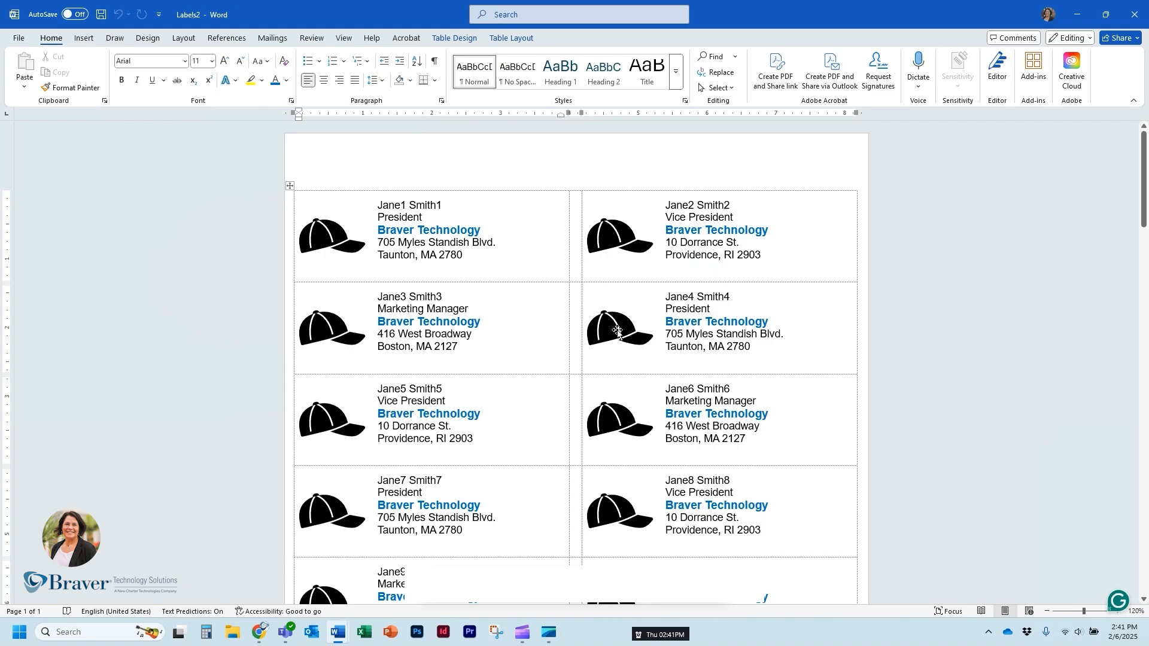
Step: Replace every " 2" (with a leading space) with " 02" throughout the merged labels to restore the ZIP codes' leading zero
left_click(458, 255)
left_click(720, 72)
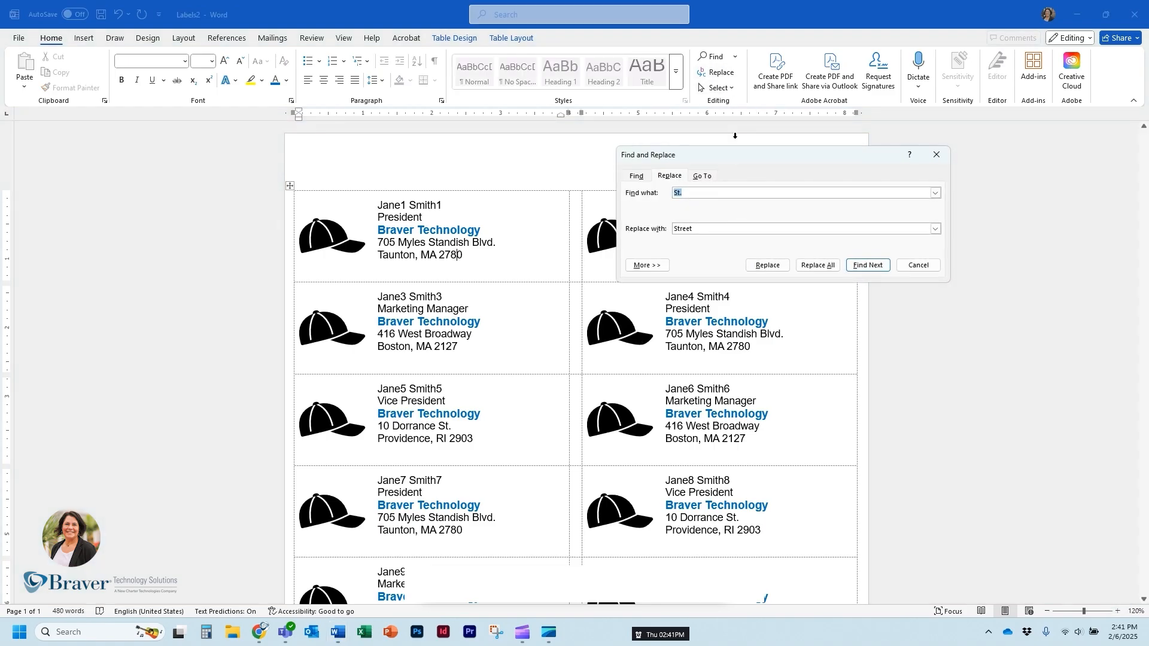
left_click(696, 194)
left_click_drag(696, 194, 664, 199)
type("2")
left_click_drag(697, 229, 666, 234)
key("BackSpace")
type("02")
left_click(817, 265)
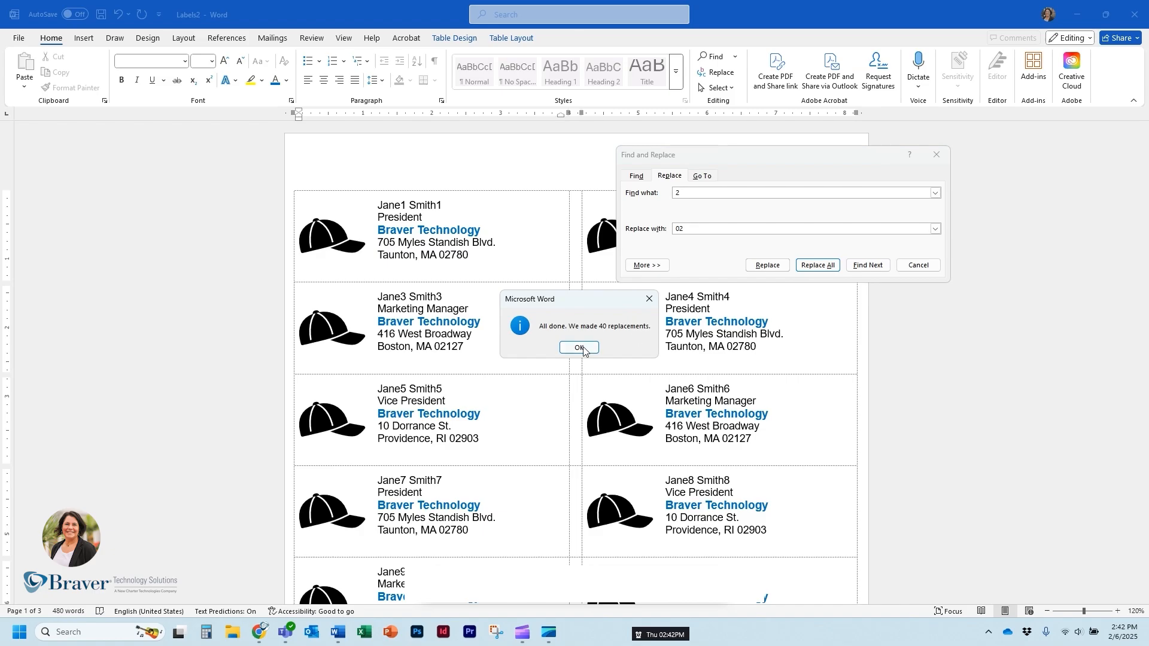
left_click(579, 347)
left_click(919, 265)
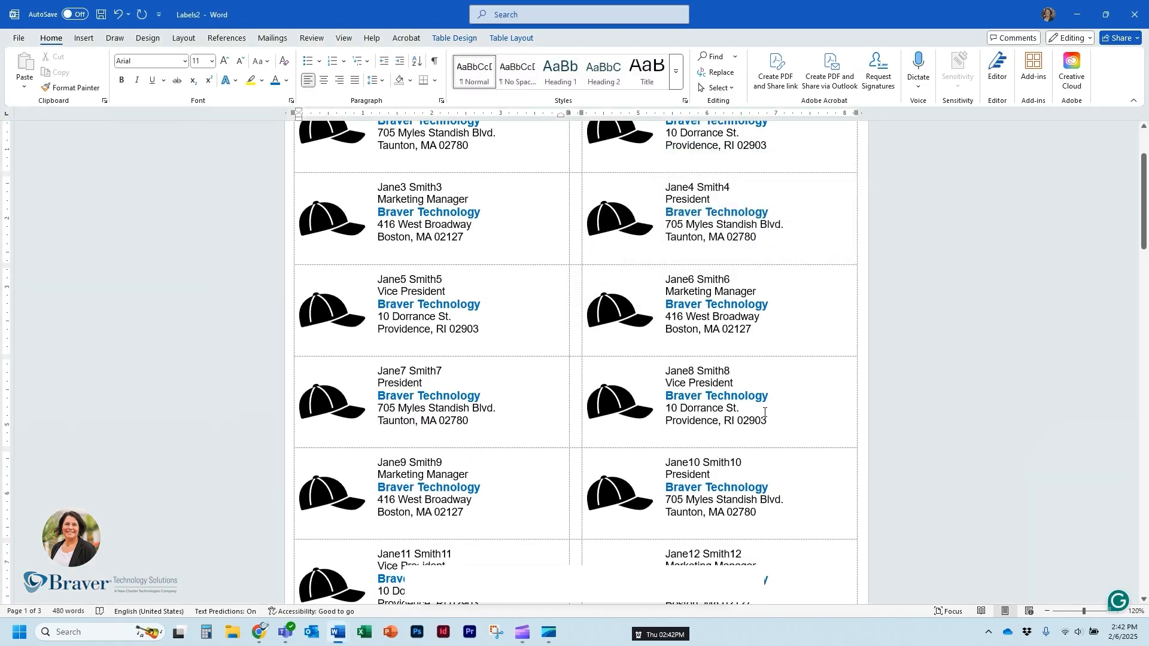
Step: Review the ZIP codes and cap icons across all pages of the merged labels
scroll(764, 412, "down", 15)
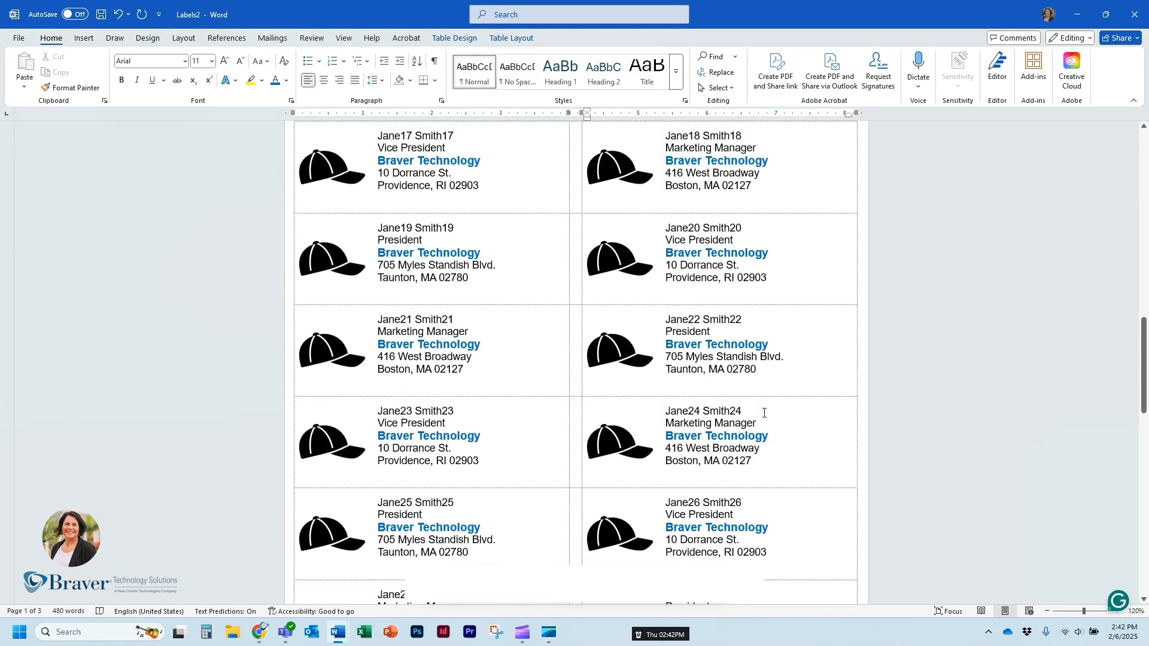
scroll(764, 412, "down", 5)
scroll(764, 412, "up", 20)
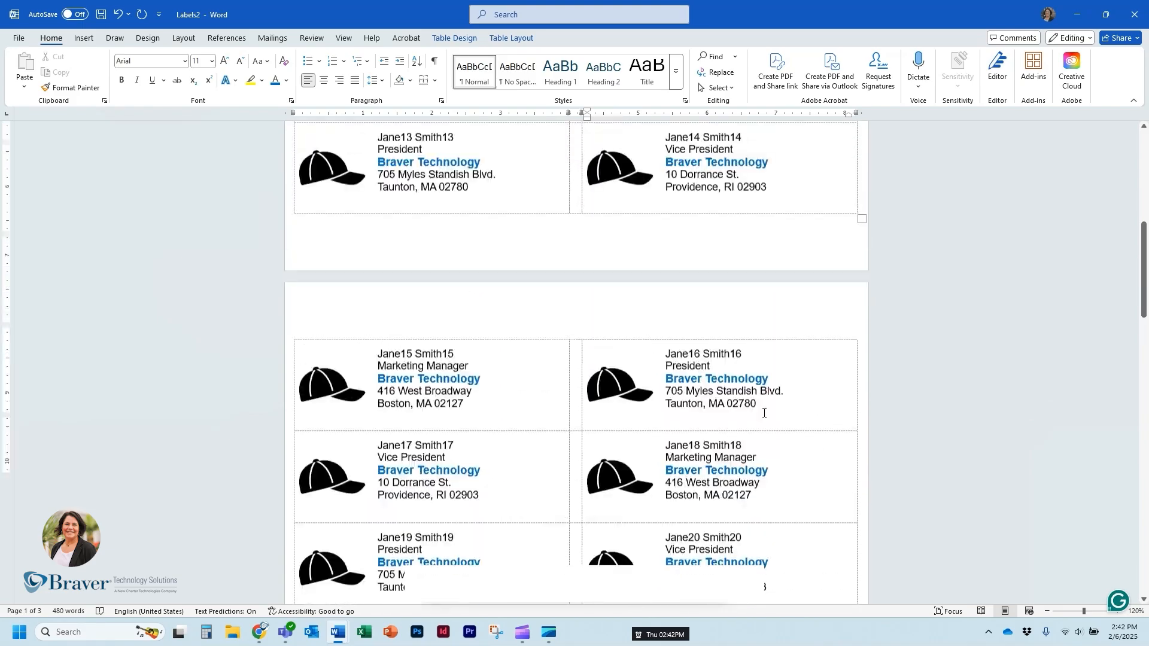
scroll(765, 413, "up", 5)
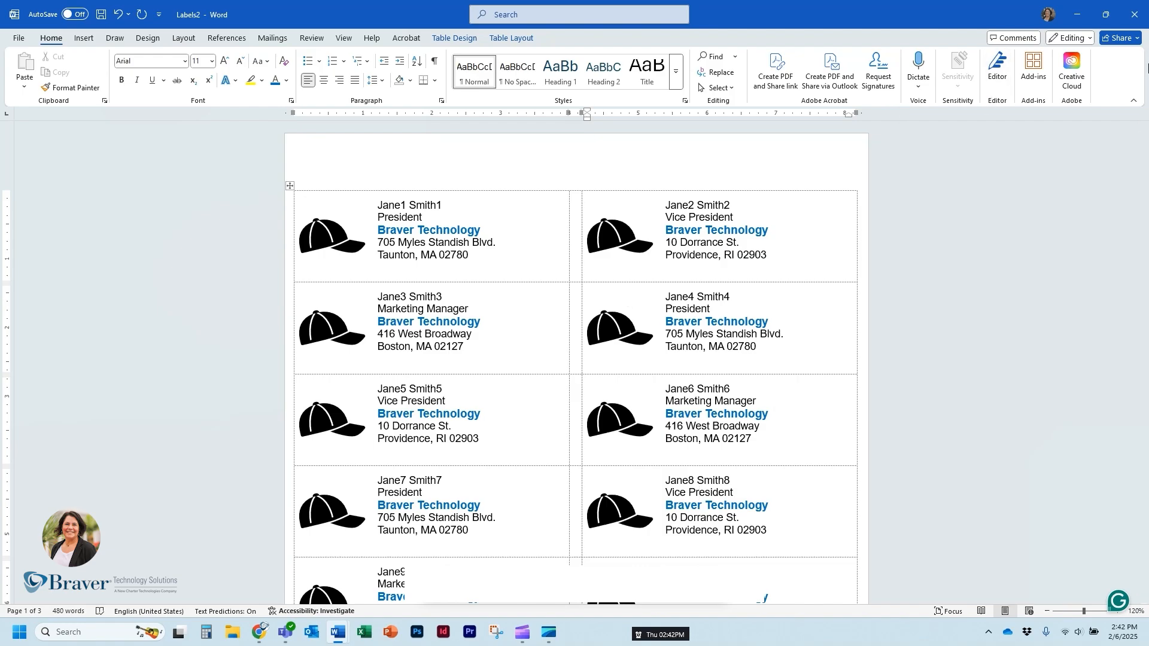
left_click(684, 256)
left_click(506, 268)
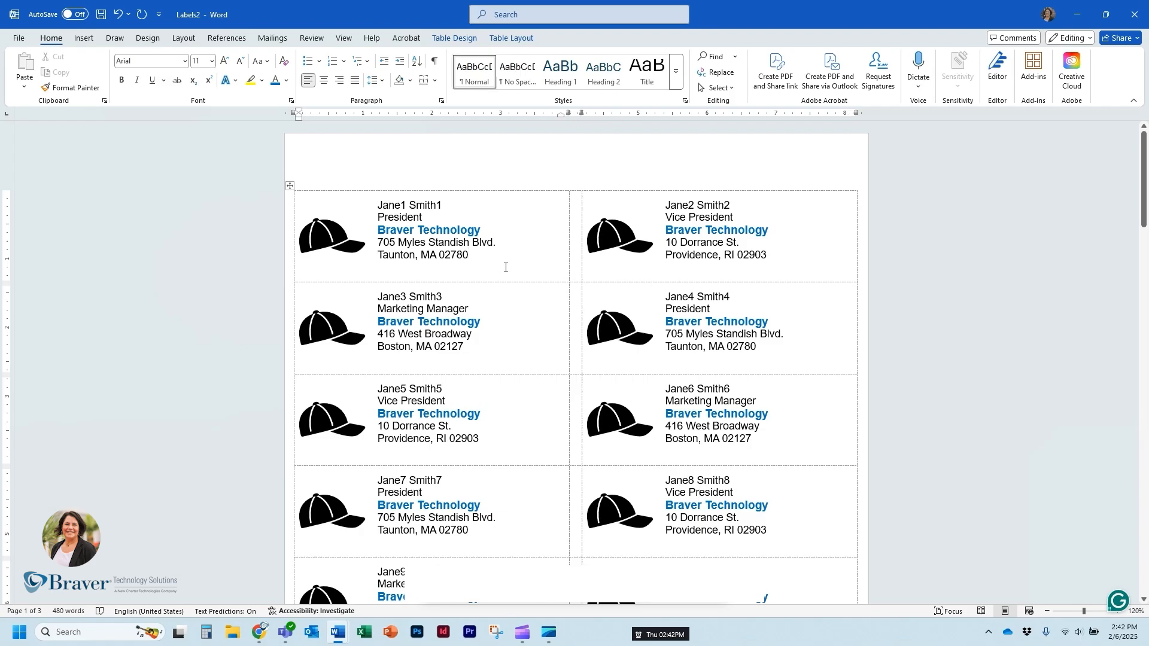